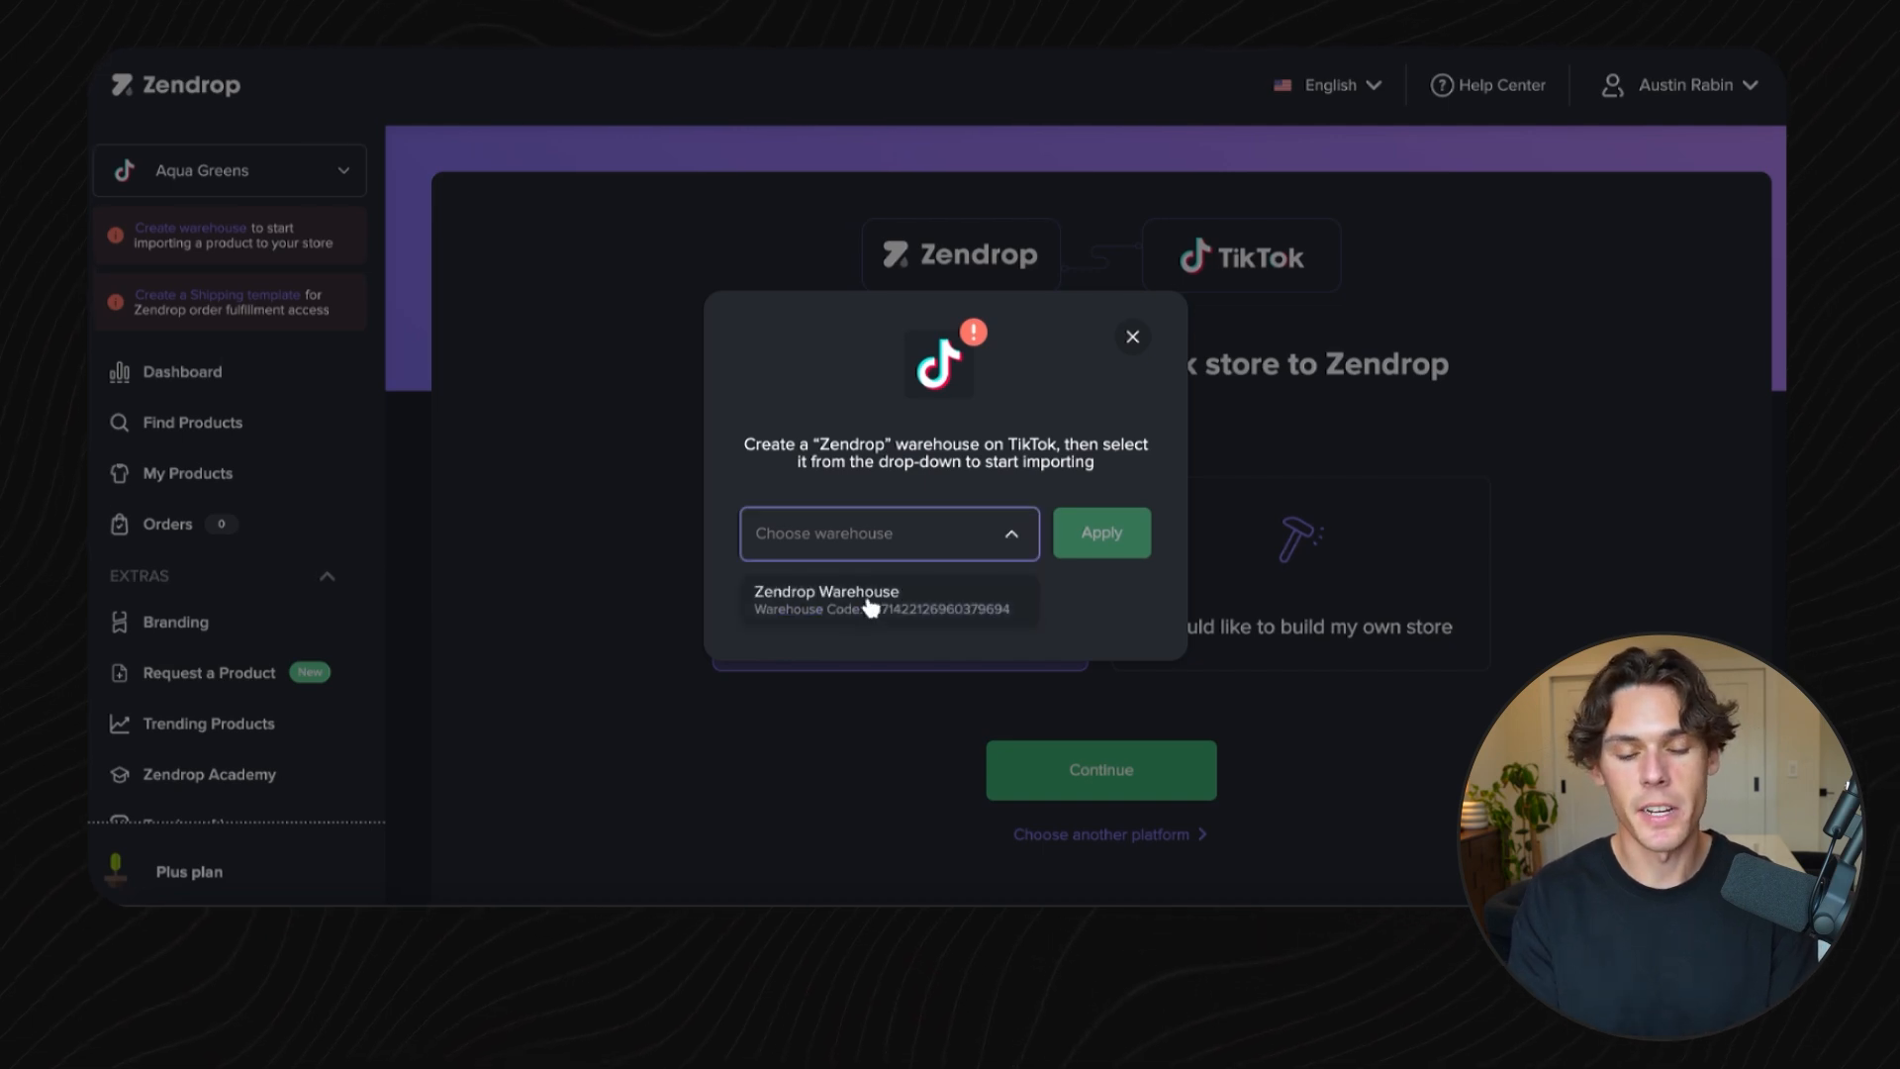
- Select the Zendrop Warehouse from the warehouse drop-down and apply it
{"action": "left_click", "coordinate": [871, 599]}
{"action": "left_click", "coordinate": [1096, 547]}
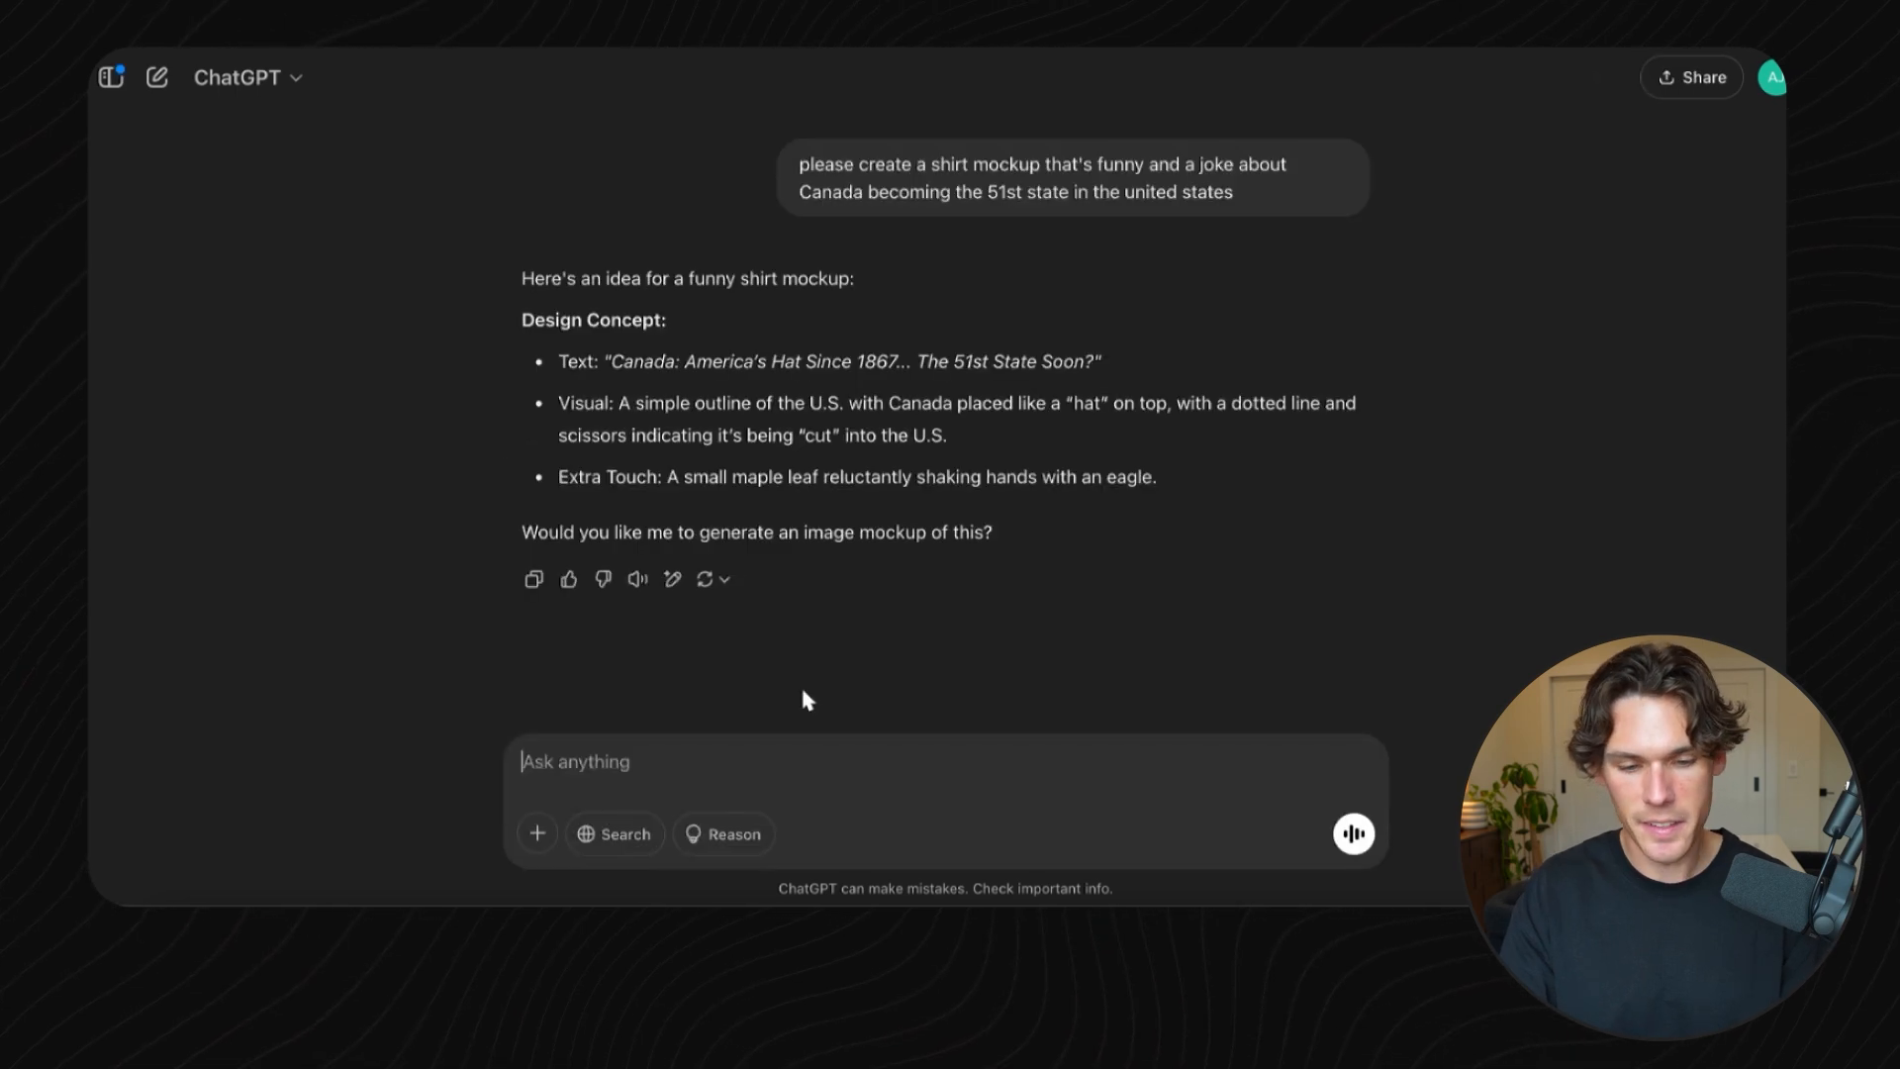
- Switch to ChatGPT and ask it to make the shirt idea funnier and reference Trump, then review the responses
{"action": "type", "text": "please make it funnier and reference trump"}
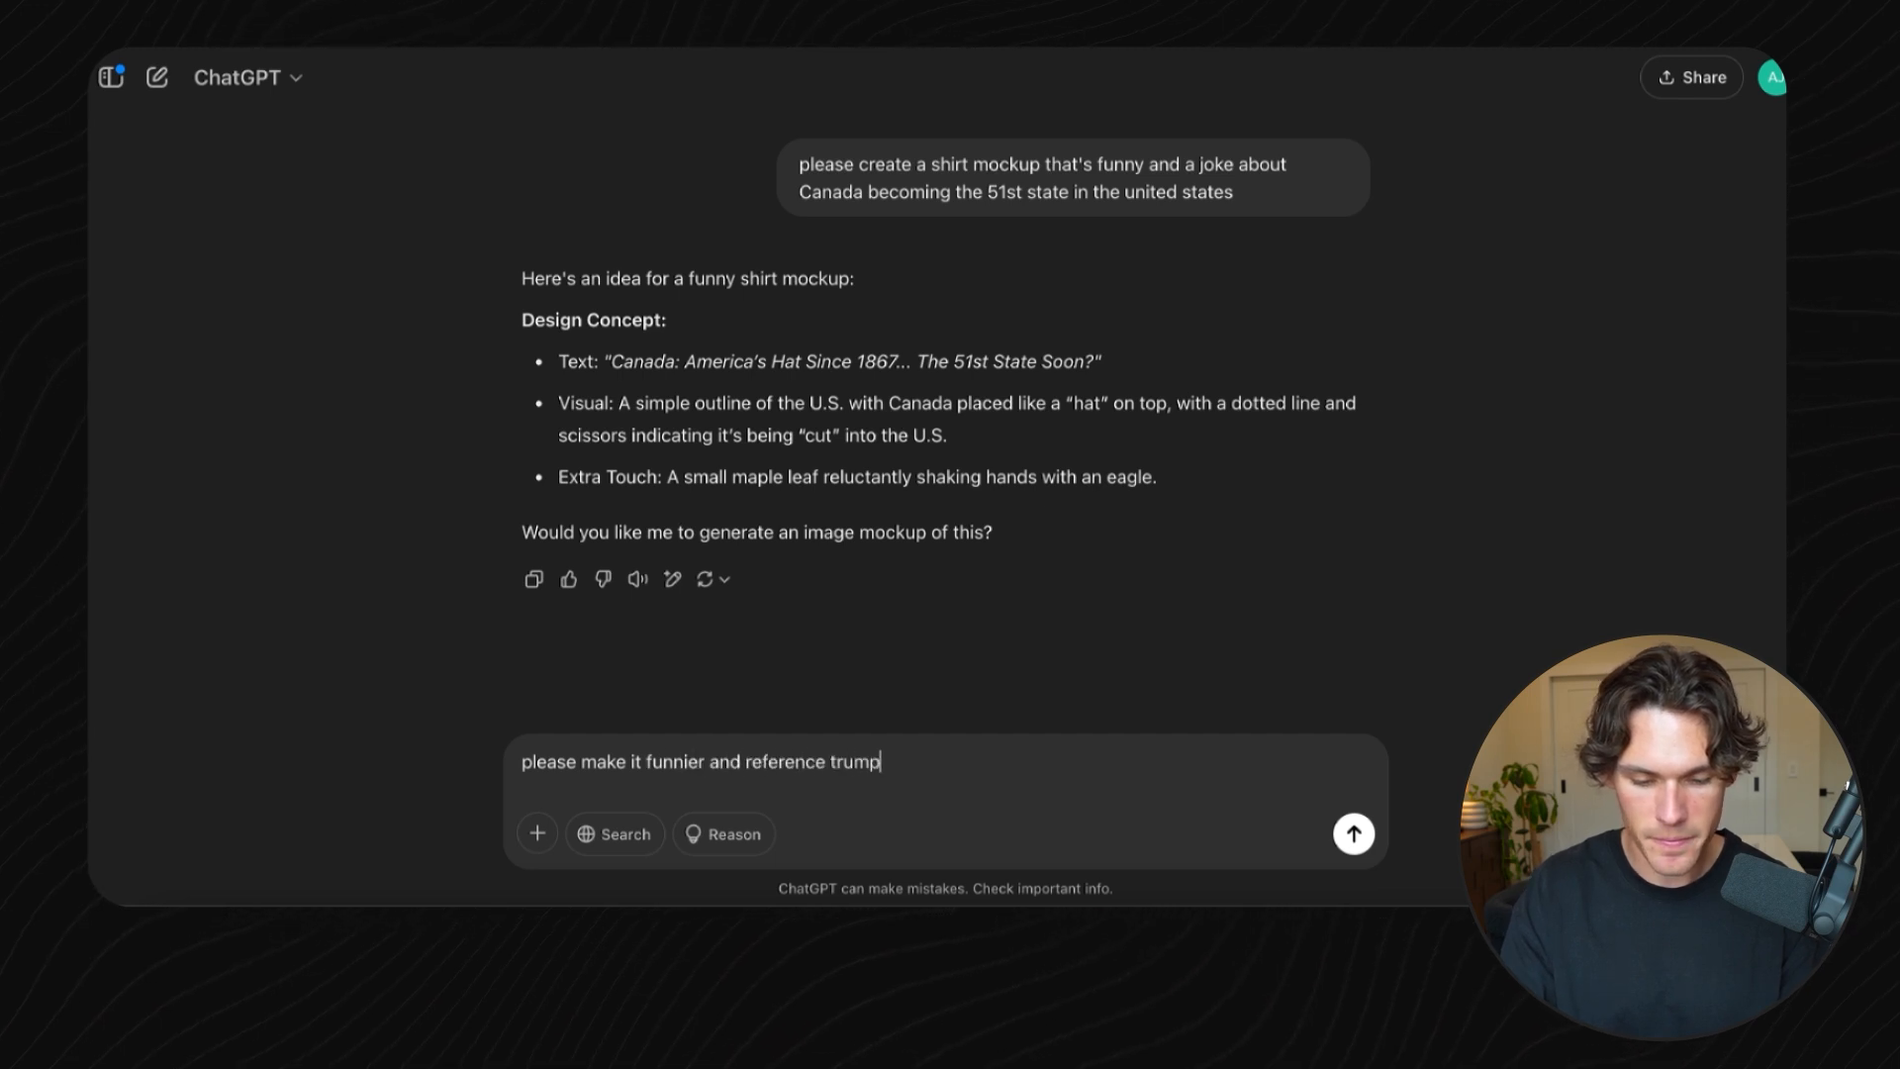
{"action": "key", "text": "Return"}
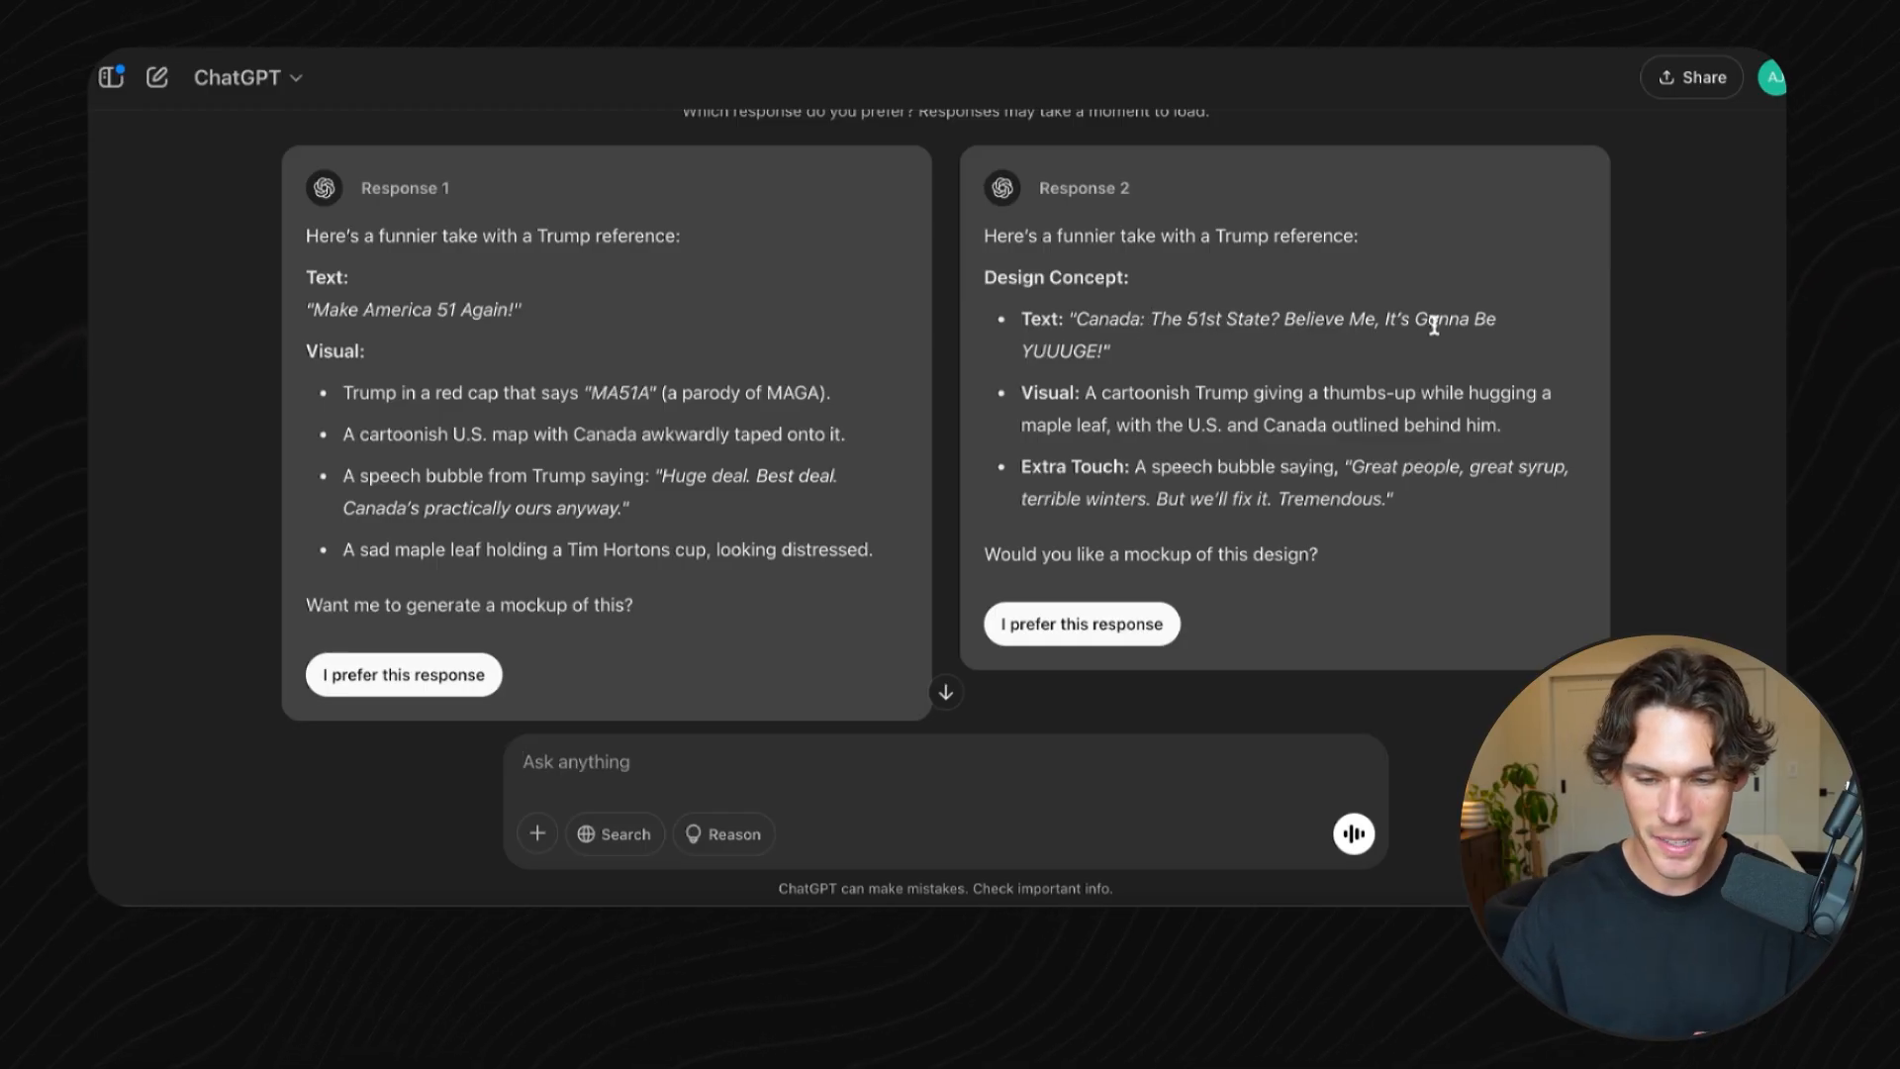
{"action": "scroll", "coordinate": [1254, 459], "scroll_direction": "down", "scroll_amount": 1}
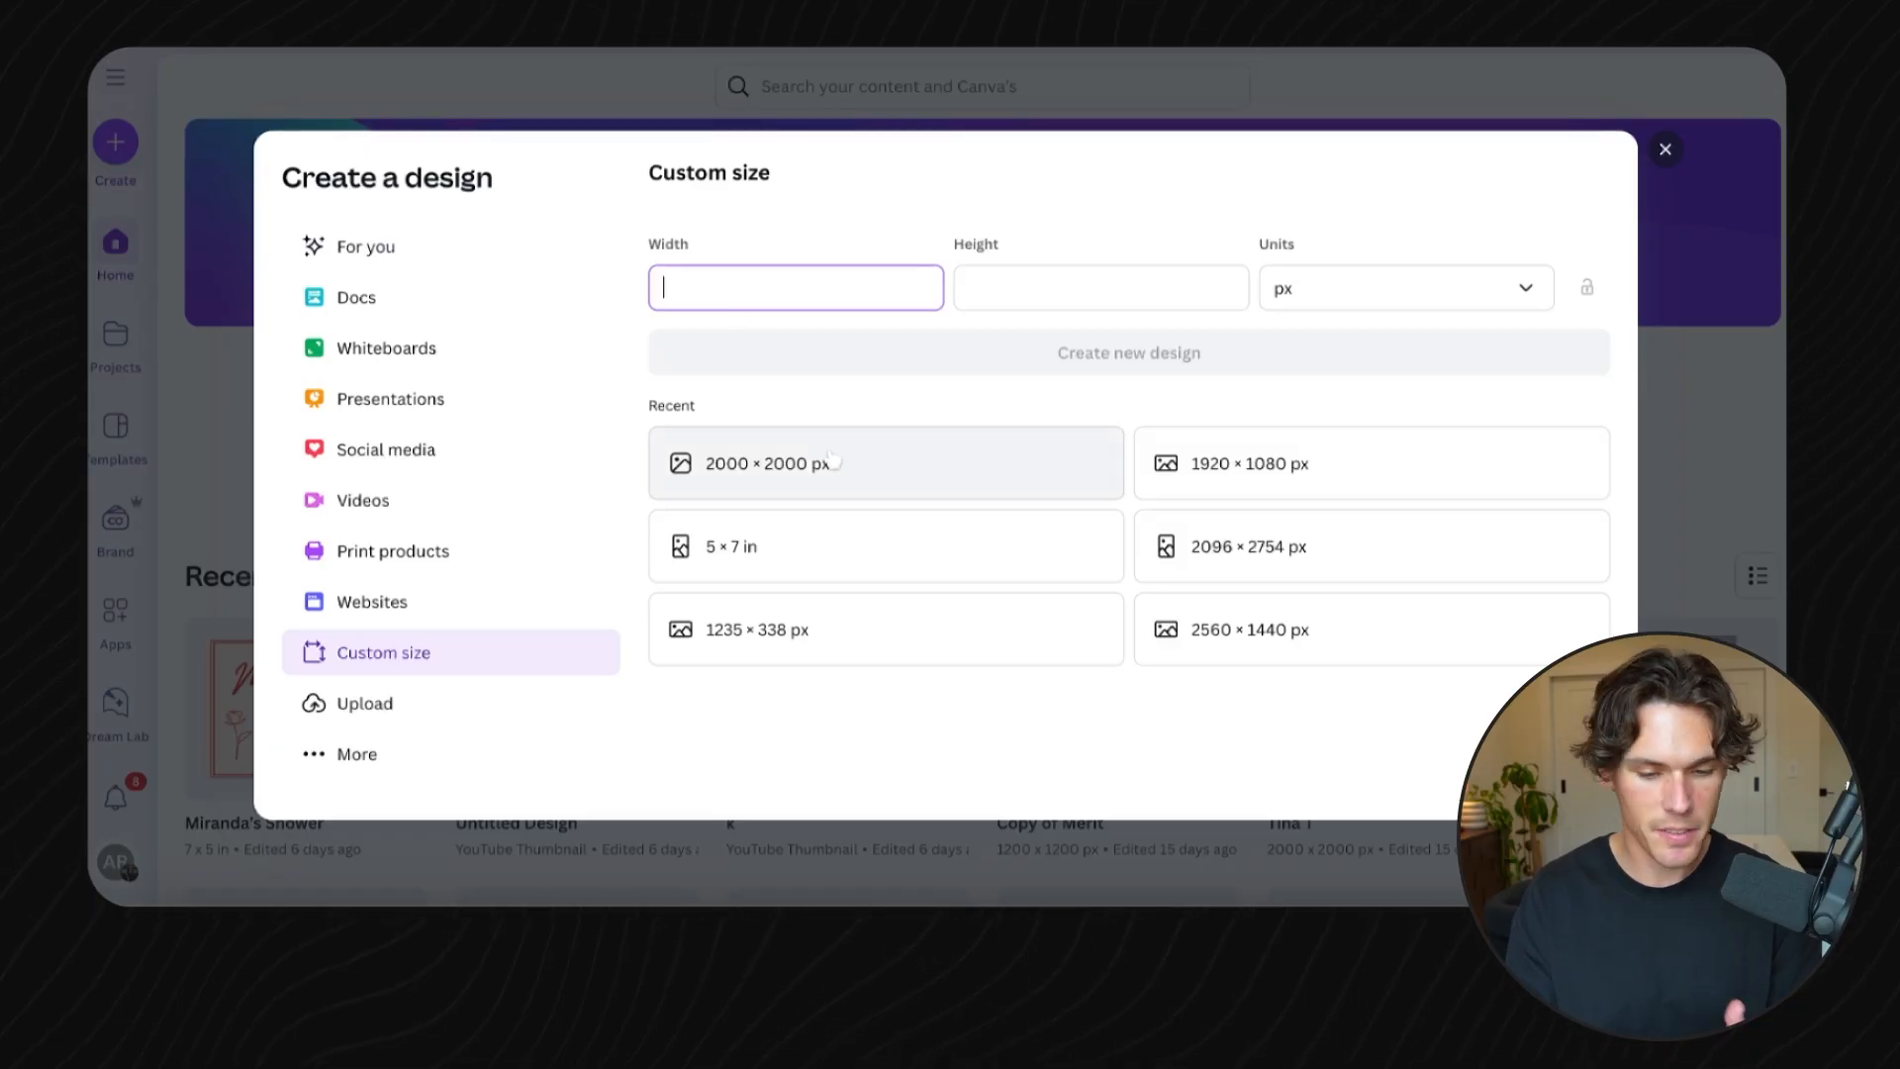
{"action": "left_click", "coordinate": [831, 462]}
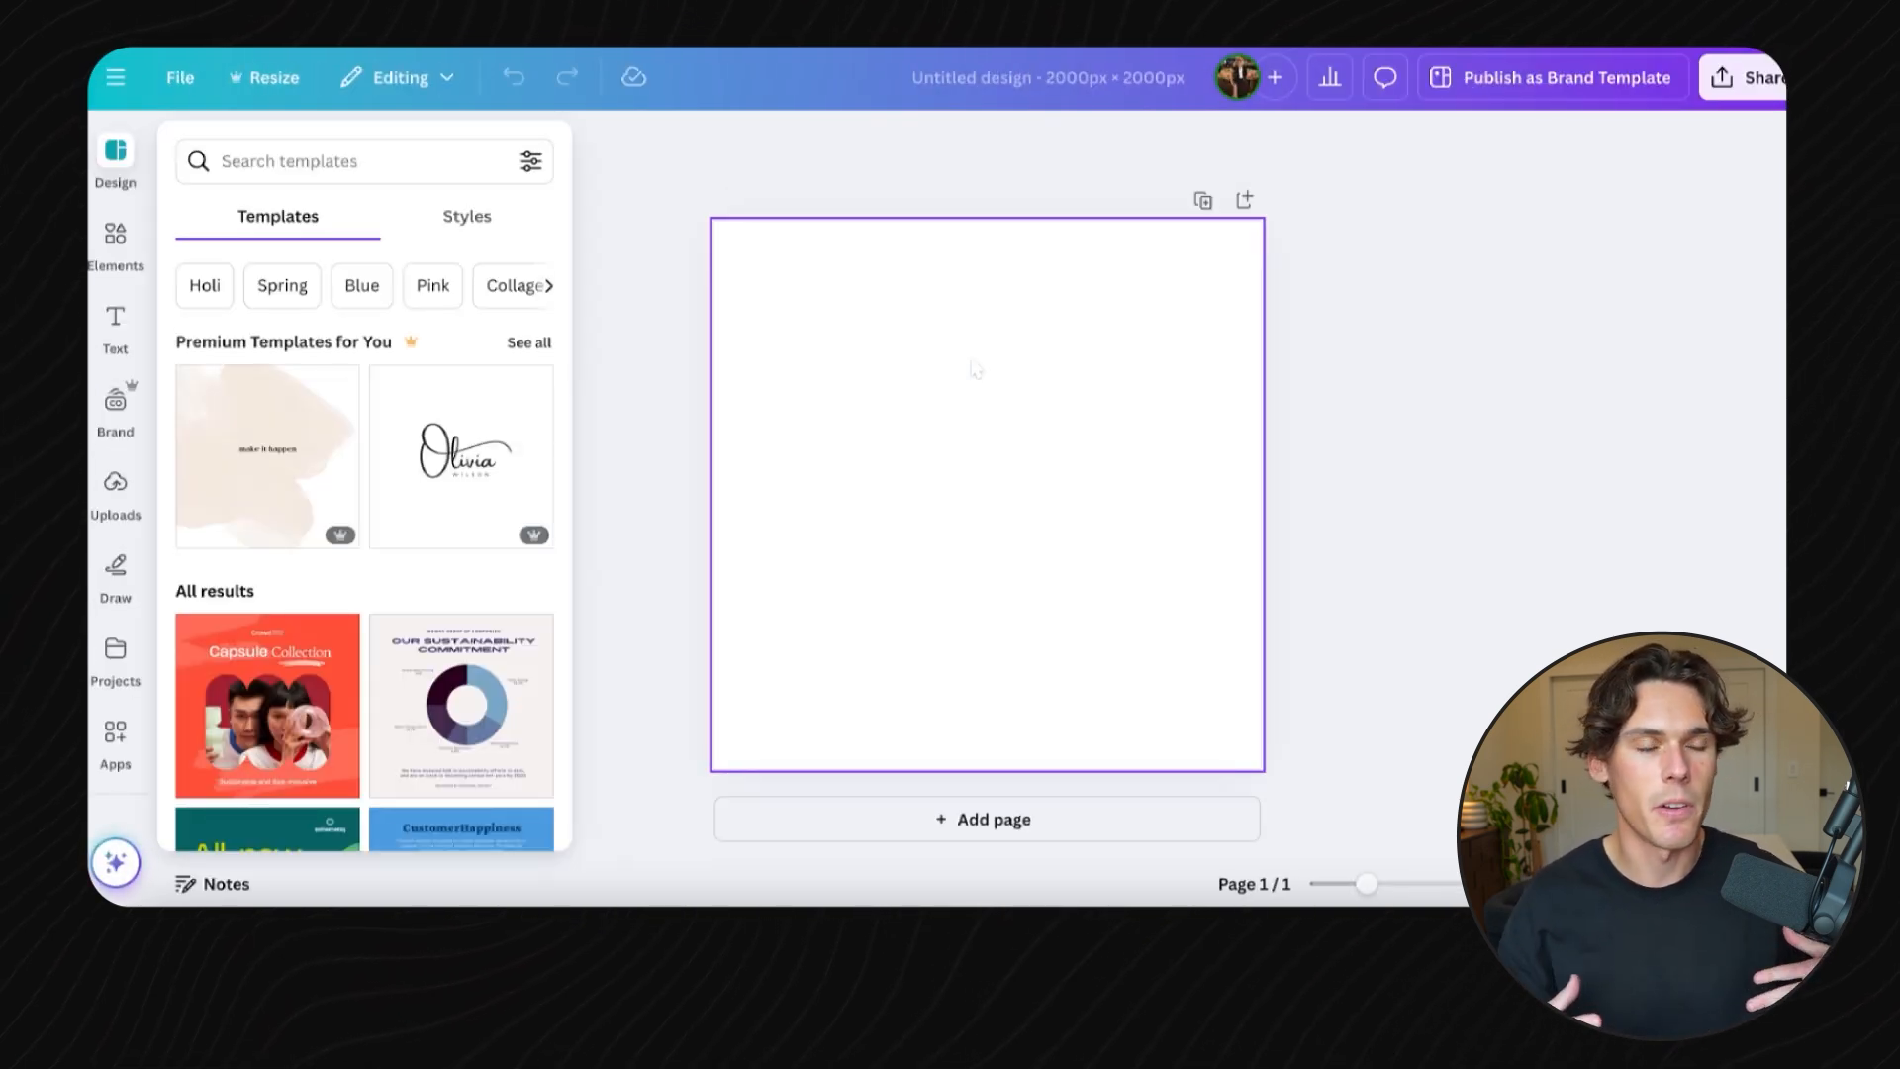
- In Canva, search elements for "map of us and canada" and add the flag-covered map graphic to the canvas
{"action": "left_click", "coordinate": [115, 238]}
{"action": "left_click", "coordinate": [326, 153]}
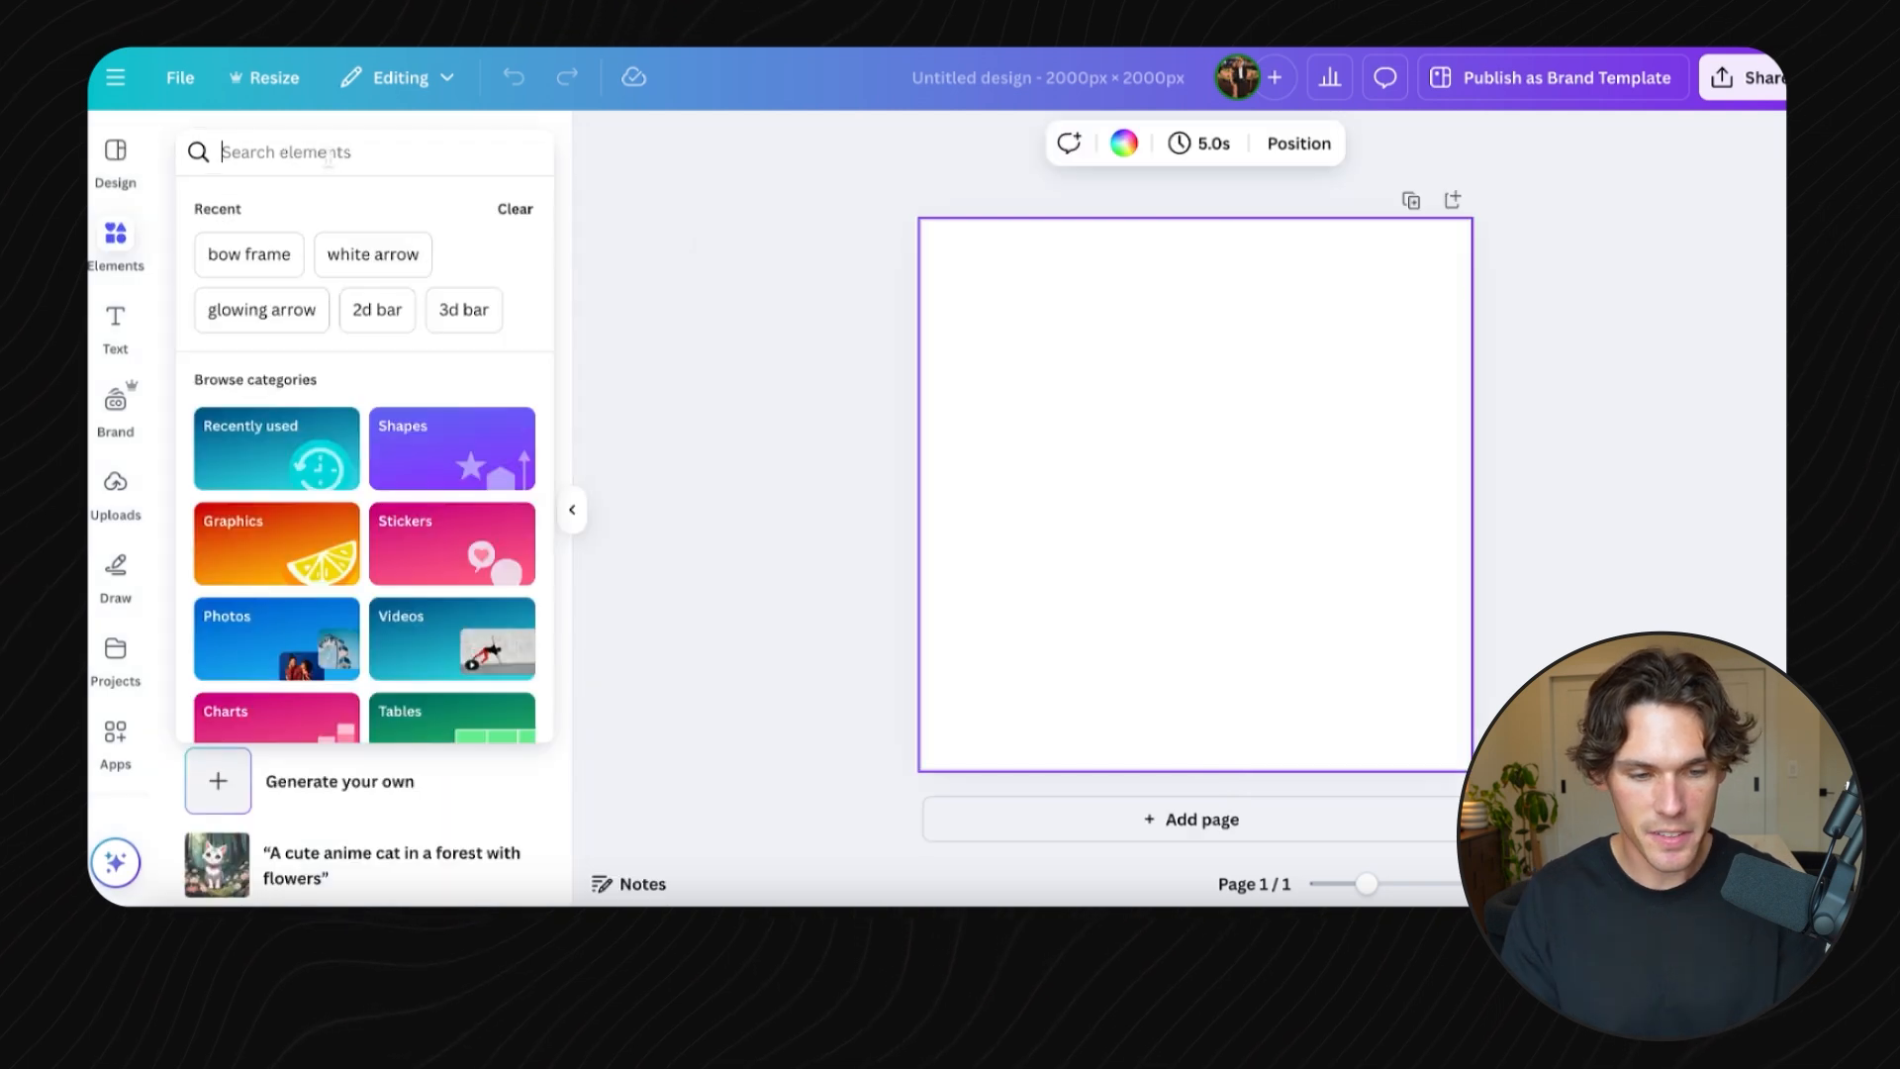
{"action": "type", "text": "map of"}
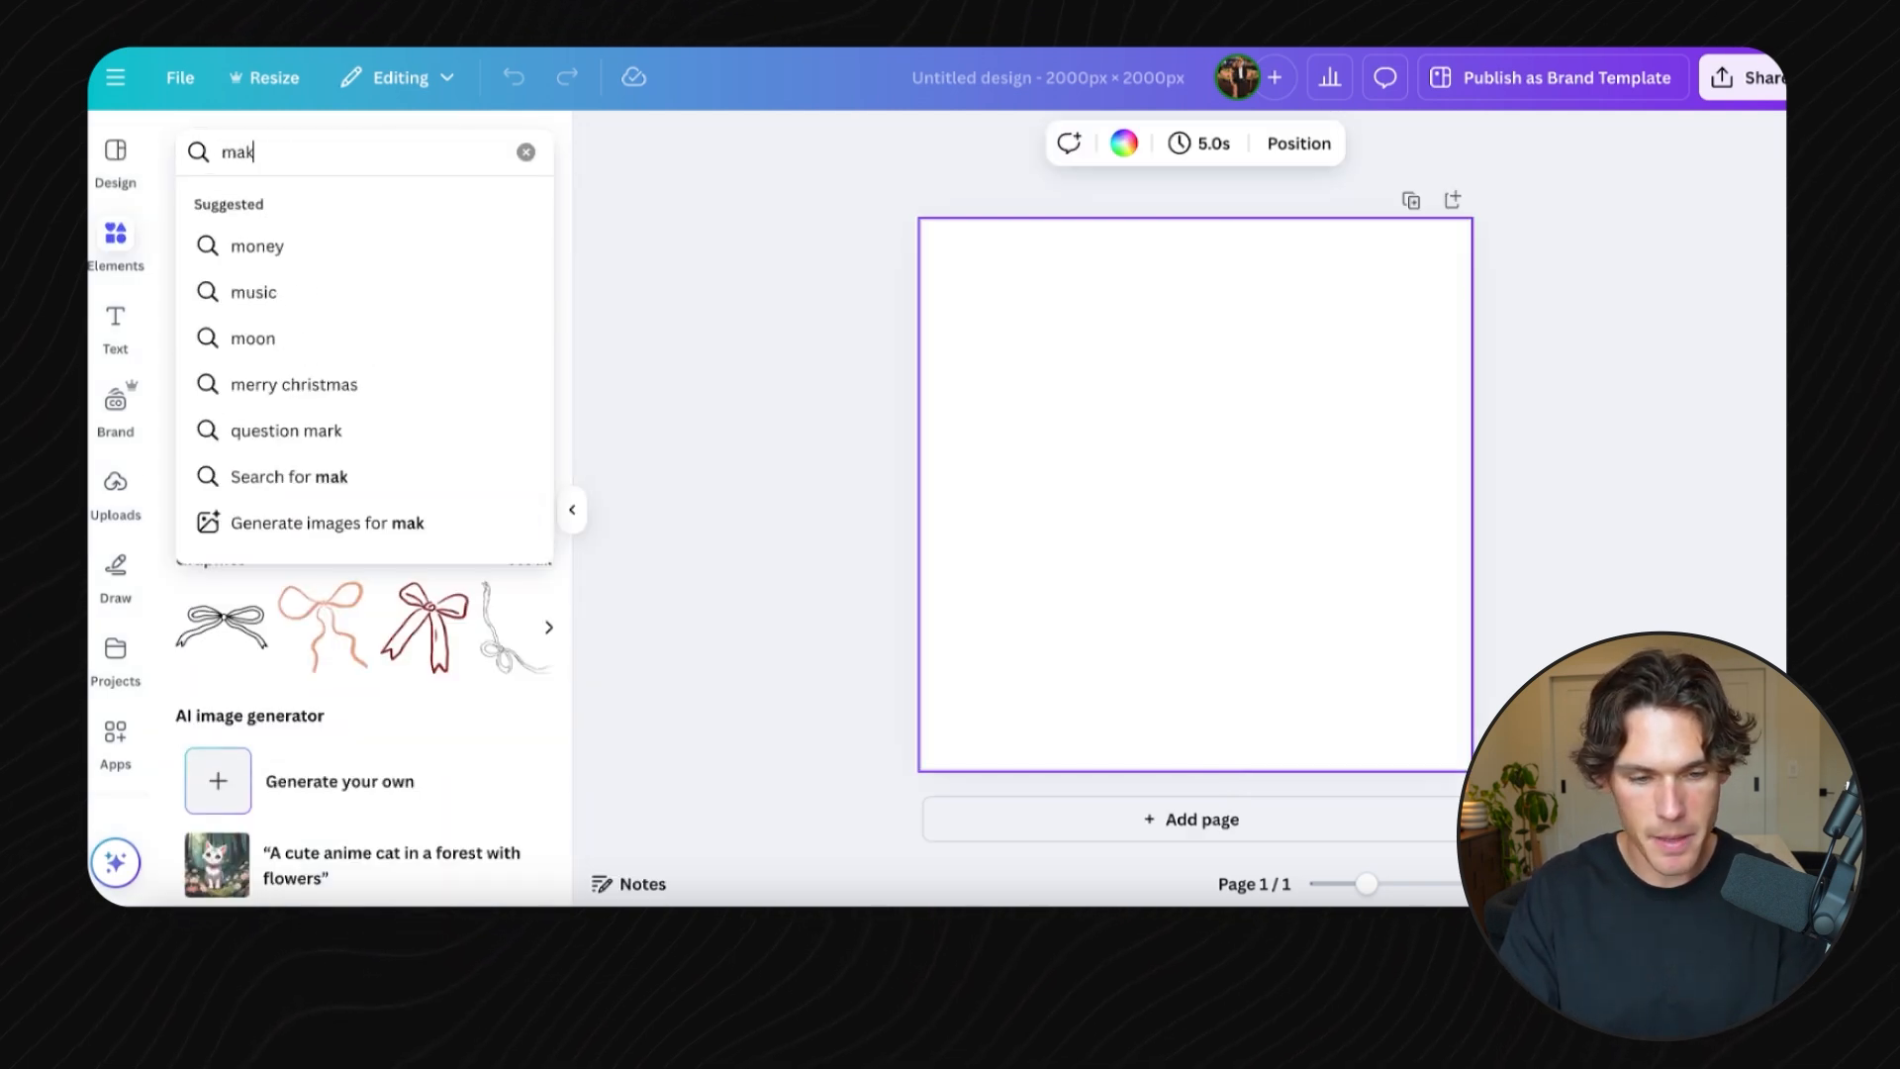
{"action": "type", "text": " us and acanada"}
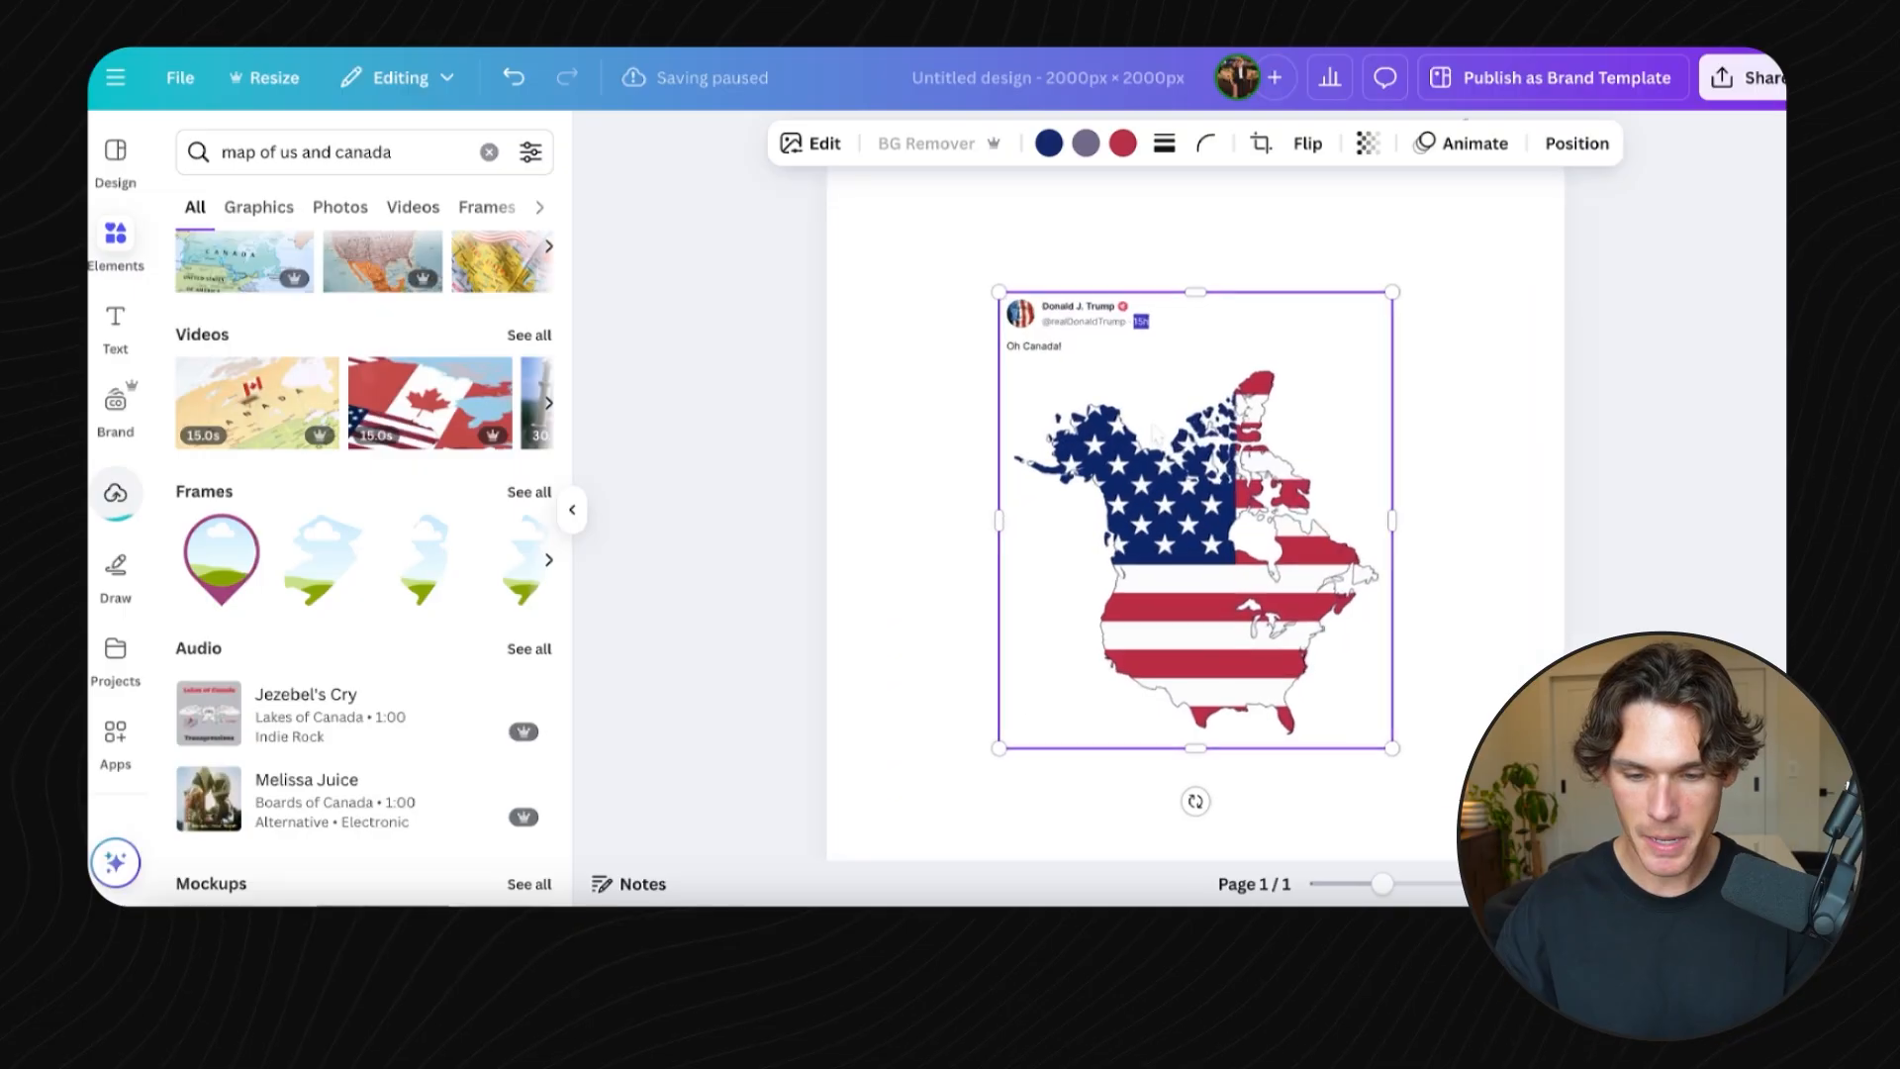
{"action": "scroll", "coordinate": [1156, 434], "scroll_direction": "down", "scroll_amount": 3}
{"action": "left_click_drag", "start_coordinate": [1055, 336], "coordinate": [912, 288]}
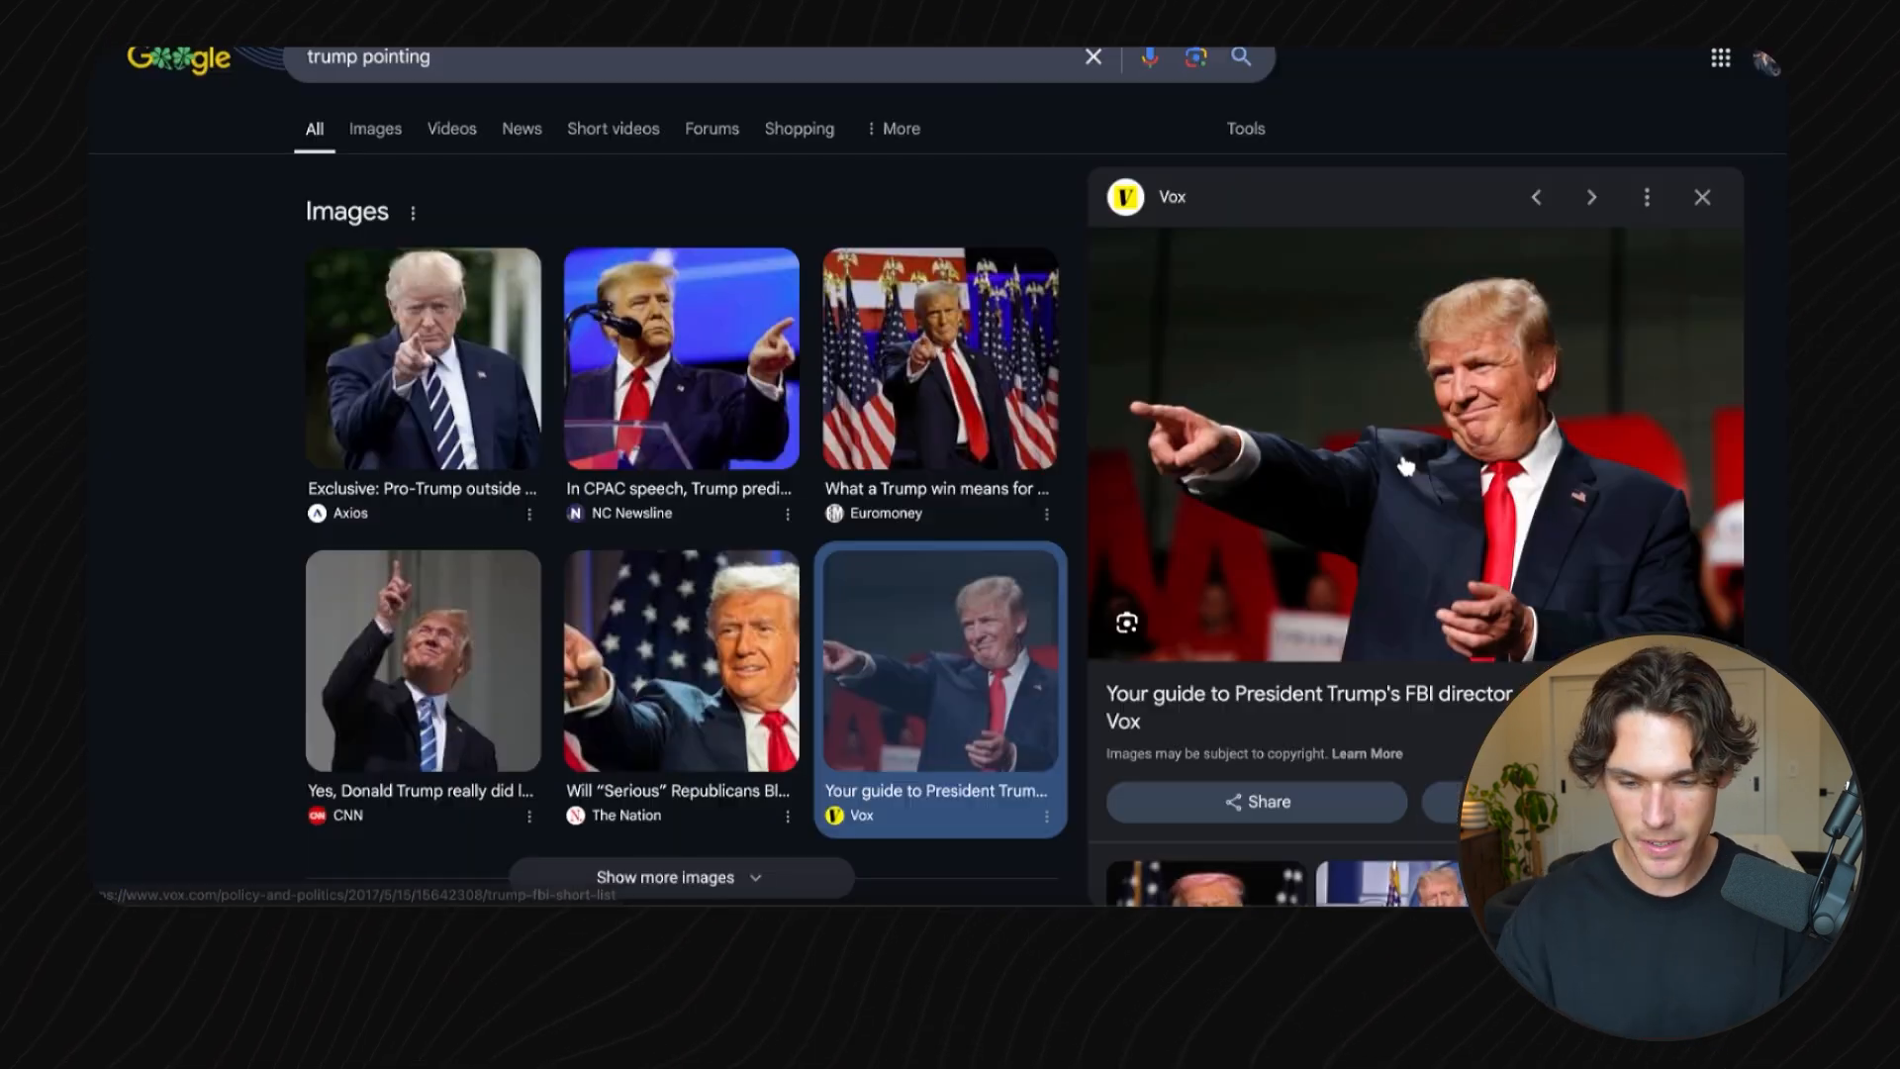
- Copy the Trump pointing photo from Google Images and paste it into the design
{"action": "right_click", "coordinate": [1405, 465]}
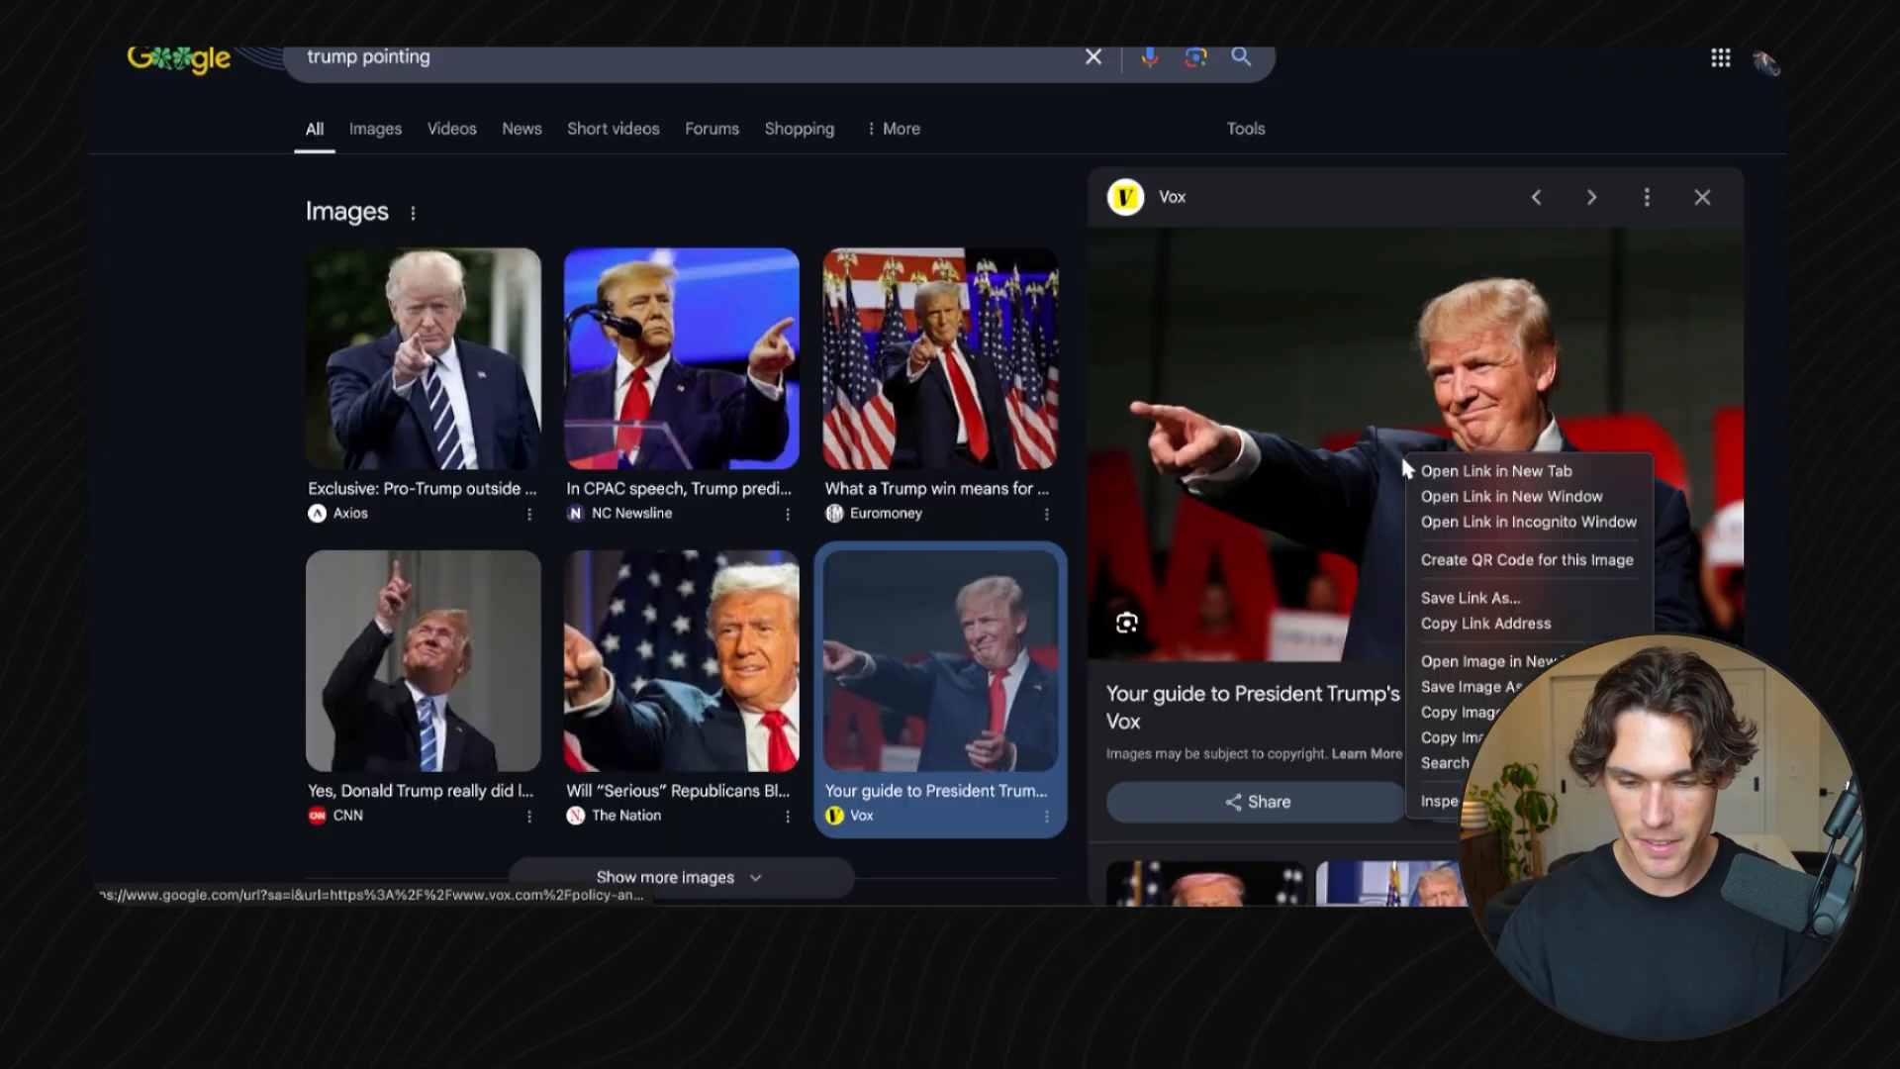
{"action": "left_click", "coordinate": [1483, 724]}
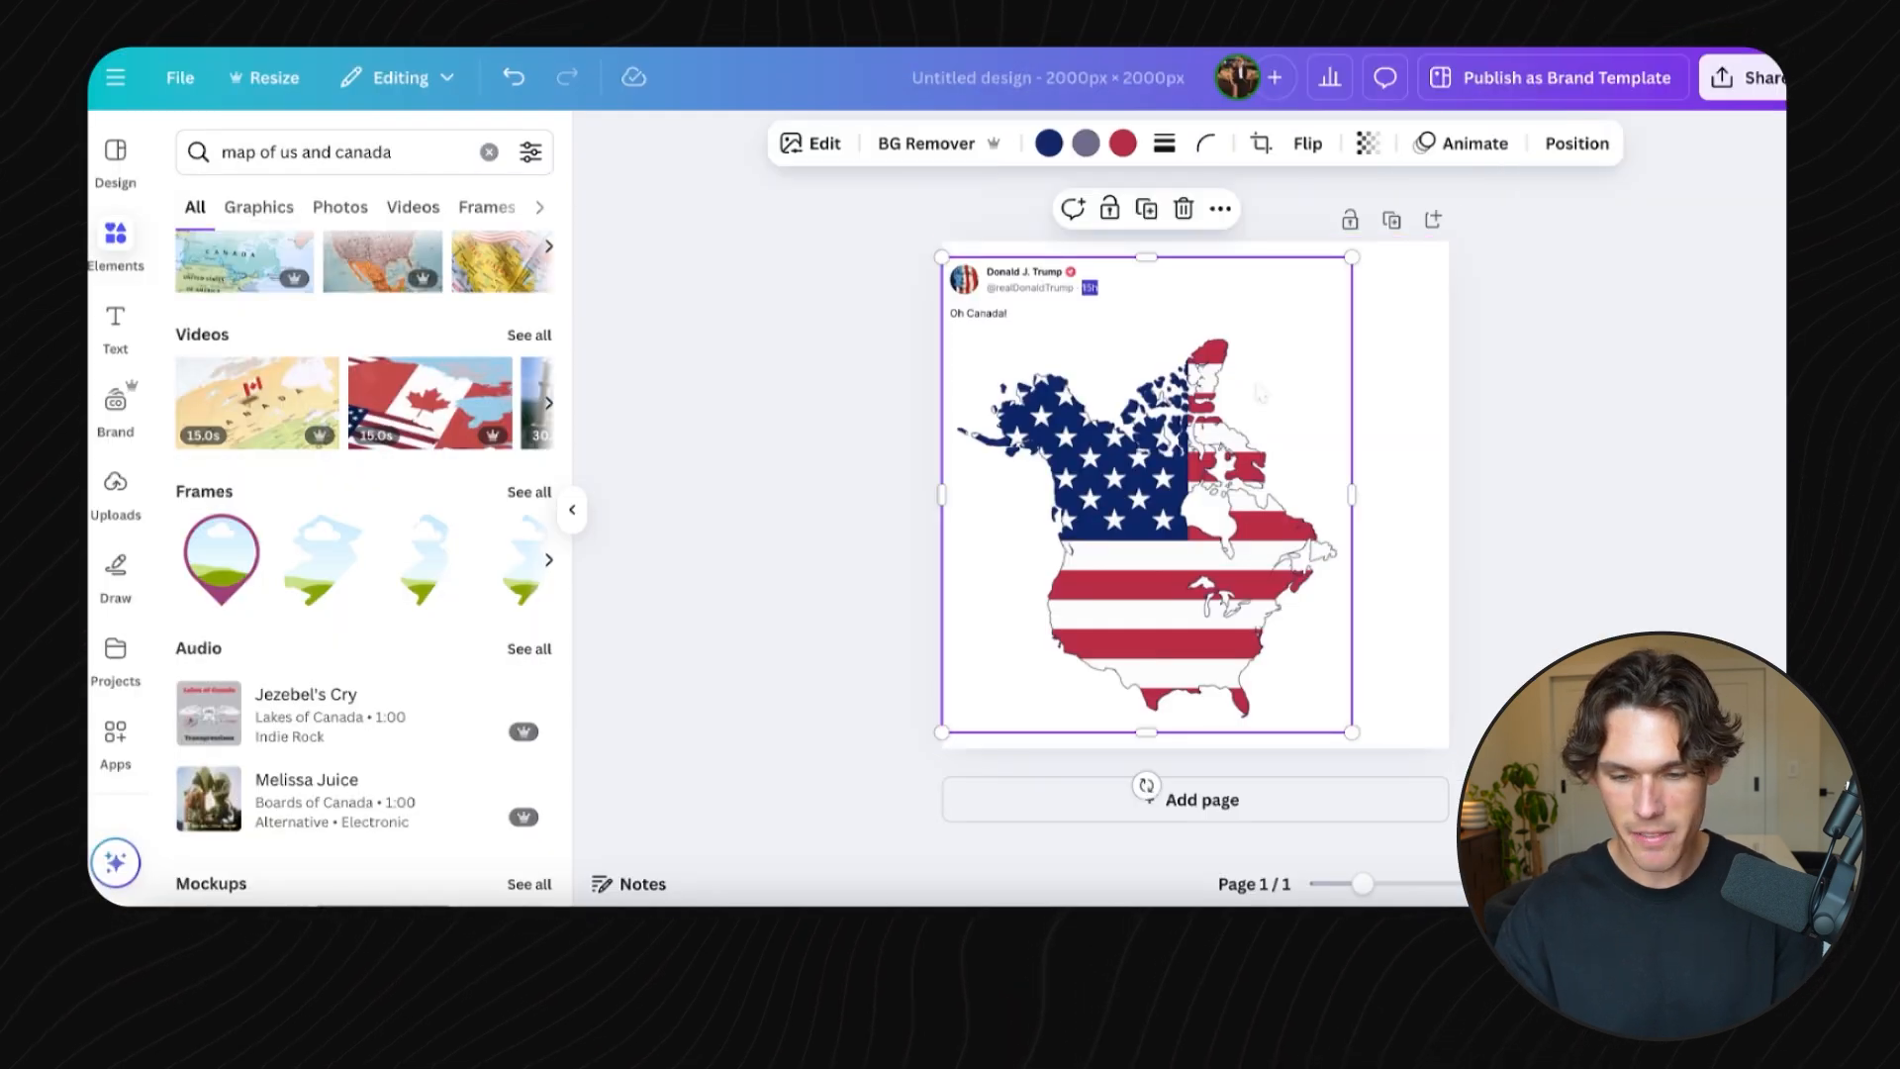
{"action": "key", "text": "ctrl+v"}
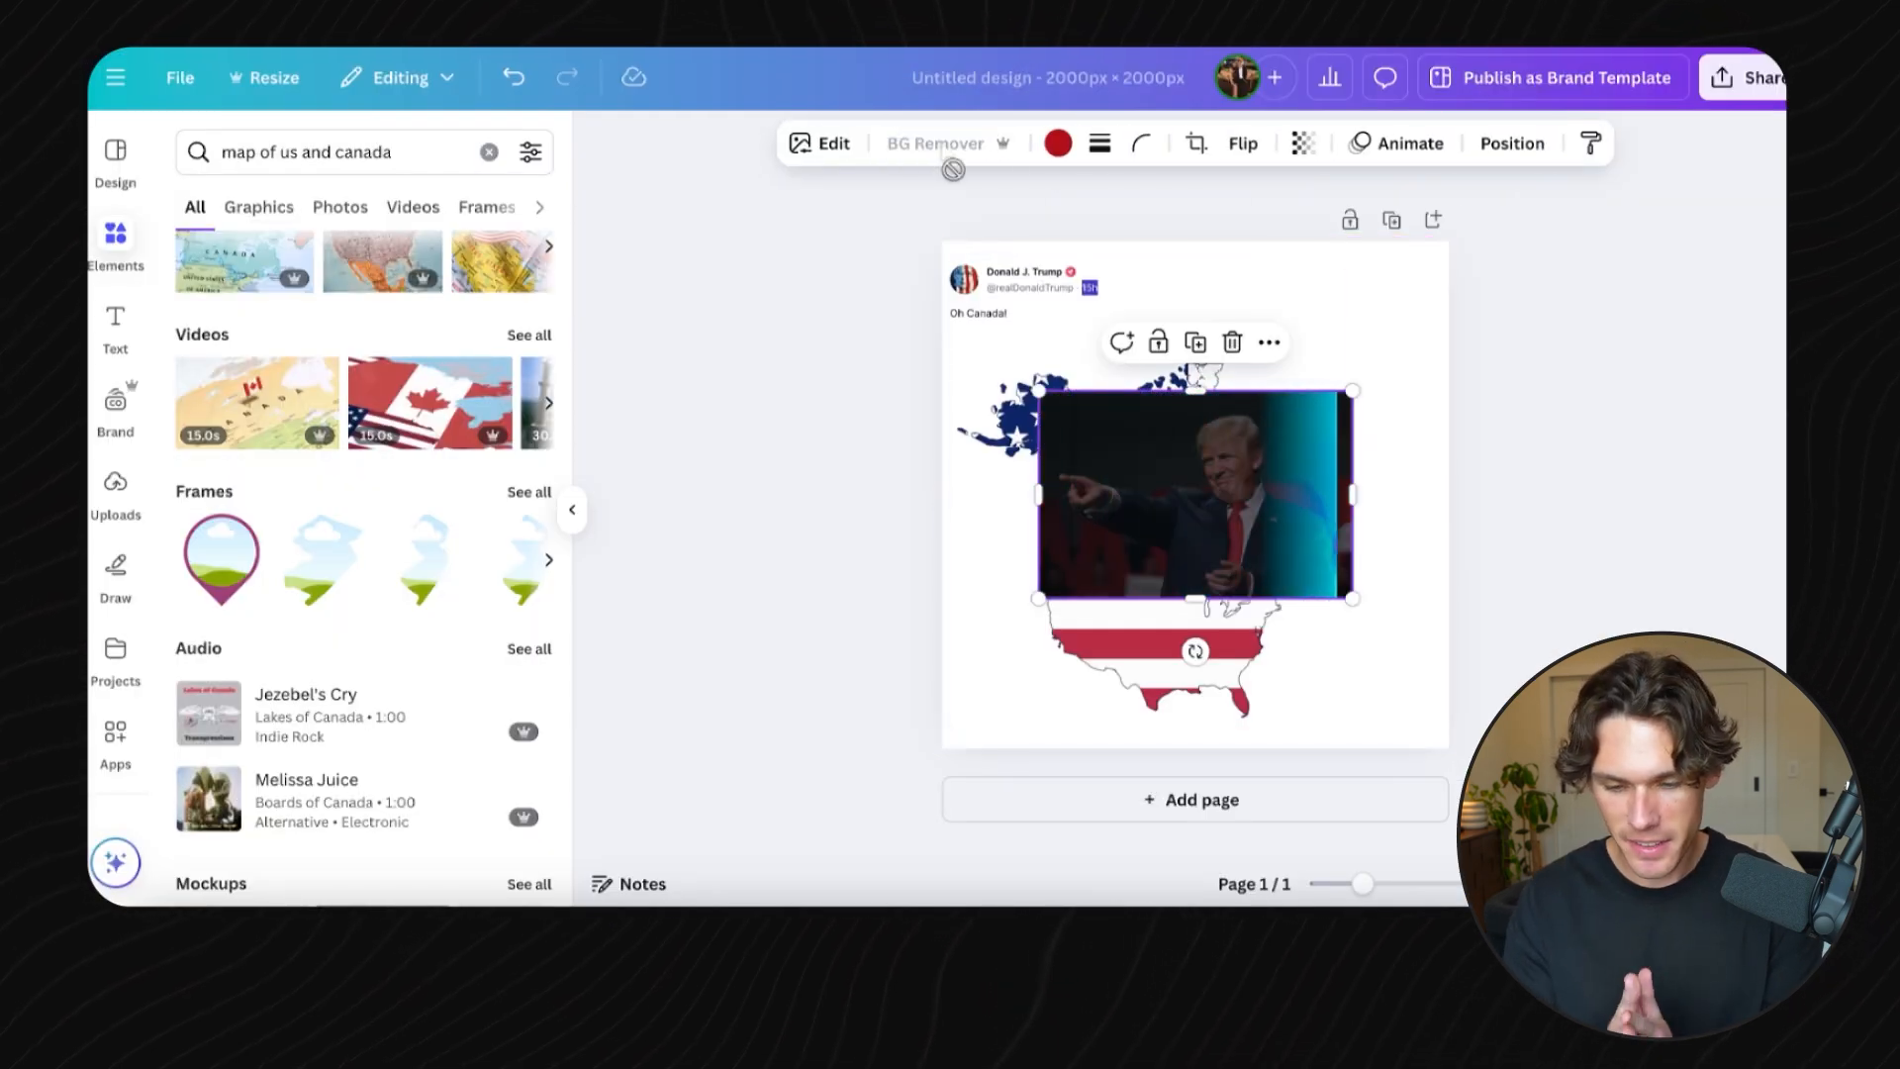
- Remove the photo's background and enlarge it to fill the lower right of the design
{"action": "left_click", "coordinate": [948, 146]}
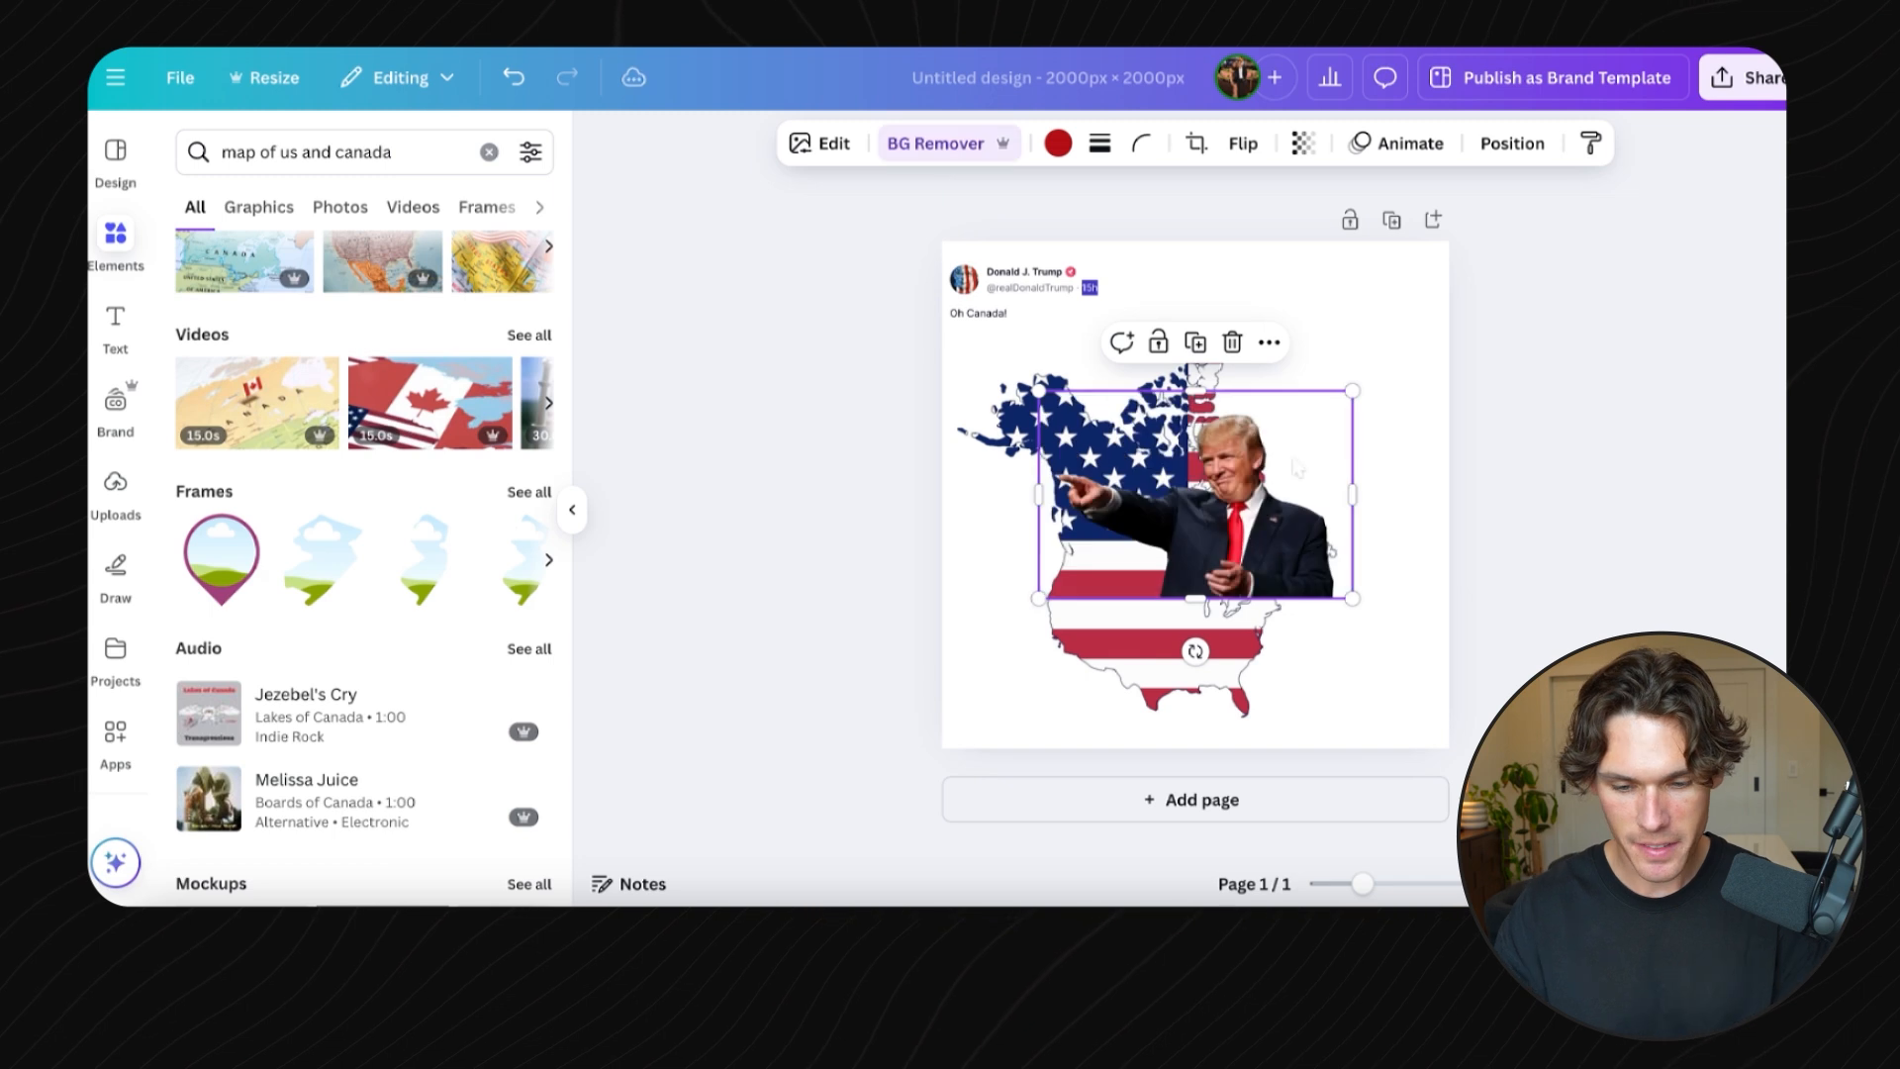
{"action": "left_click_drag", "start_coordinate": [1351, 389], "coordinate": [1352, 546]}
{"action": "left_click", "coordinate": [1163, 315]}
{"action": "key", "text": "ctrl+d"}
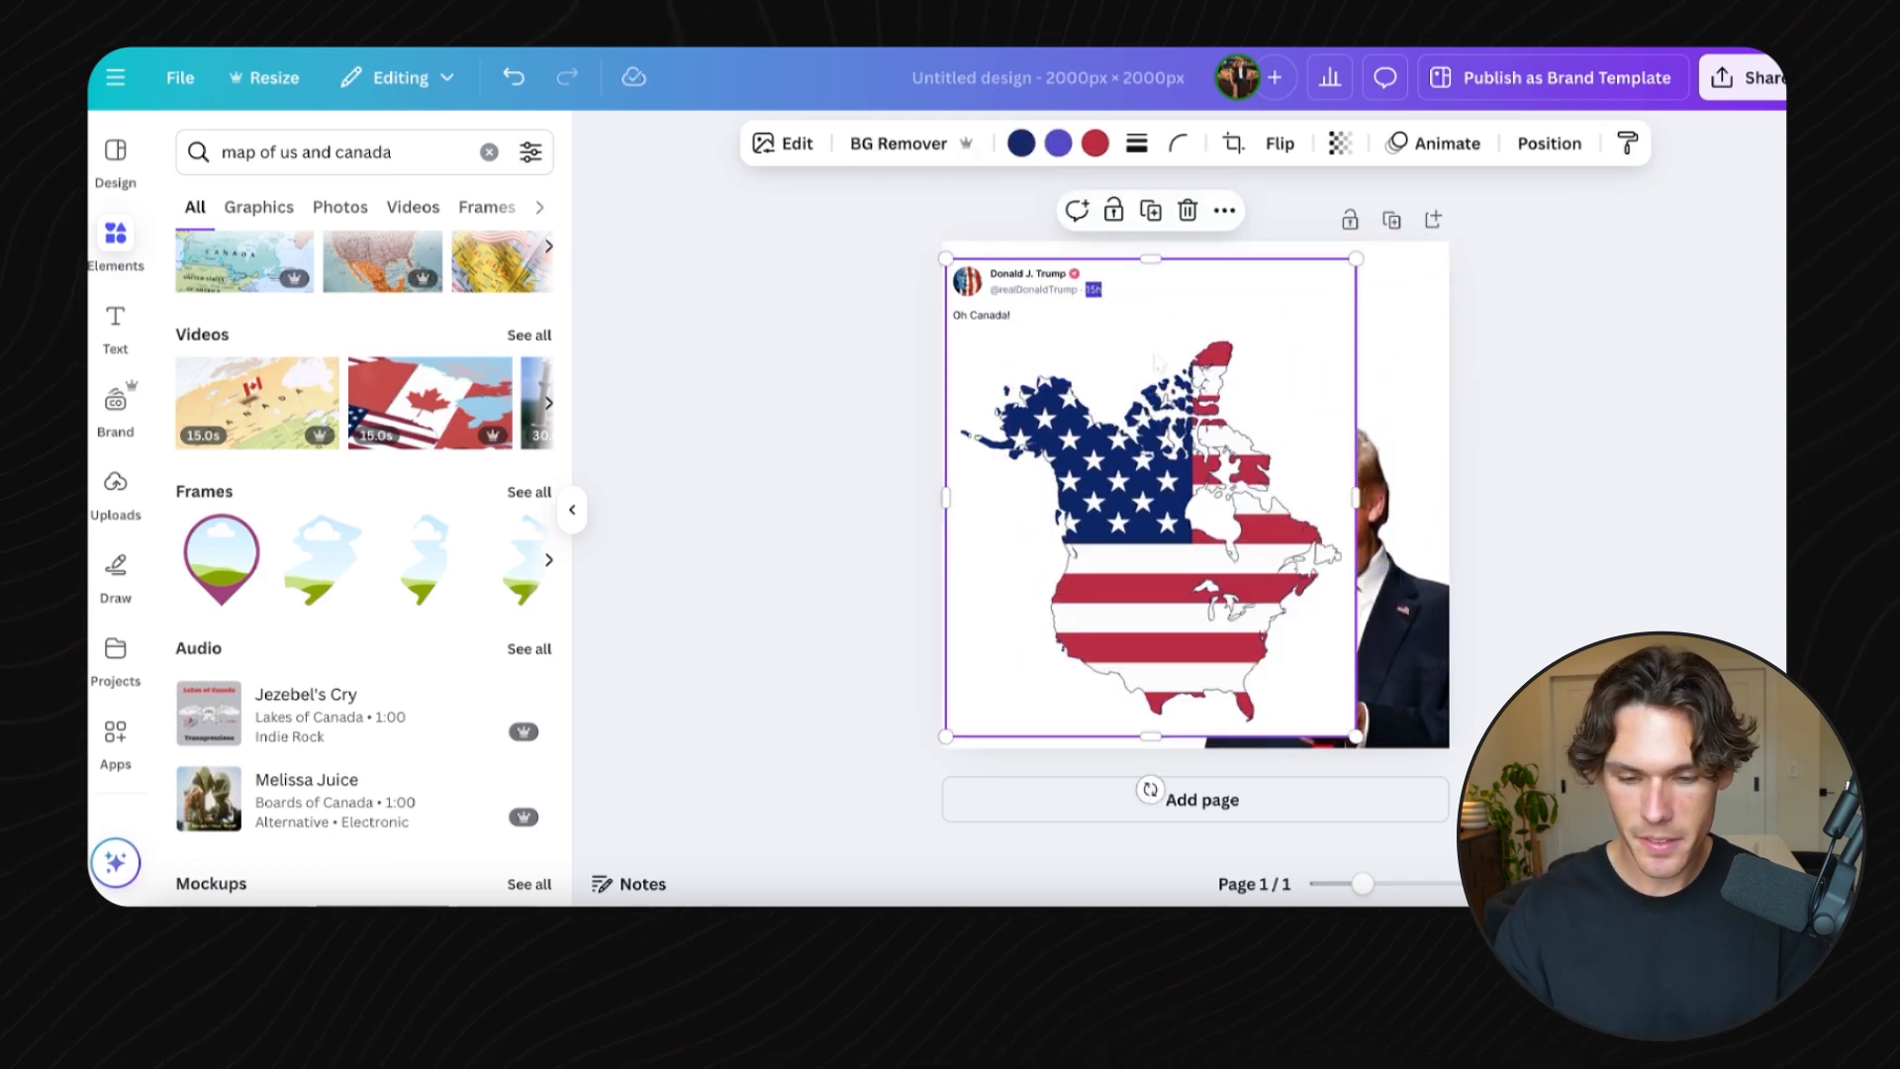
{"action": "left_click_drag", "start_coordinate": [1153, 734], "coordinate": [1153, 338]}
- Delete the tweet header and caption text from the top of the map graphic
{"action": "left_click", "coordinate": [1243, 586]}
{"action": "left_click", "coordinate": [1126, 370]}
{"action": "left_click_drag", "start_coordinate": [1122, 252], "coordinate": [1123, 325]}
{"action": "key", "text": "Delete"}
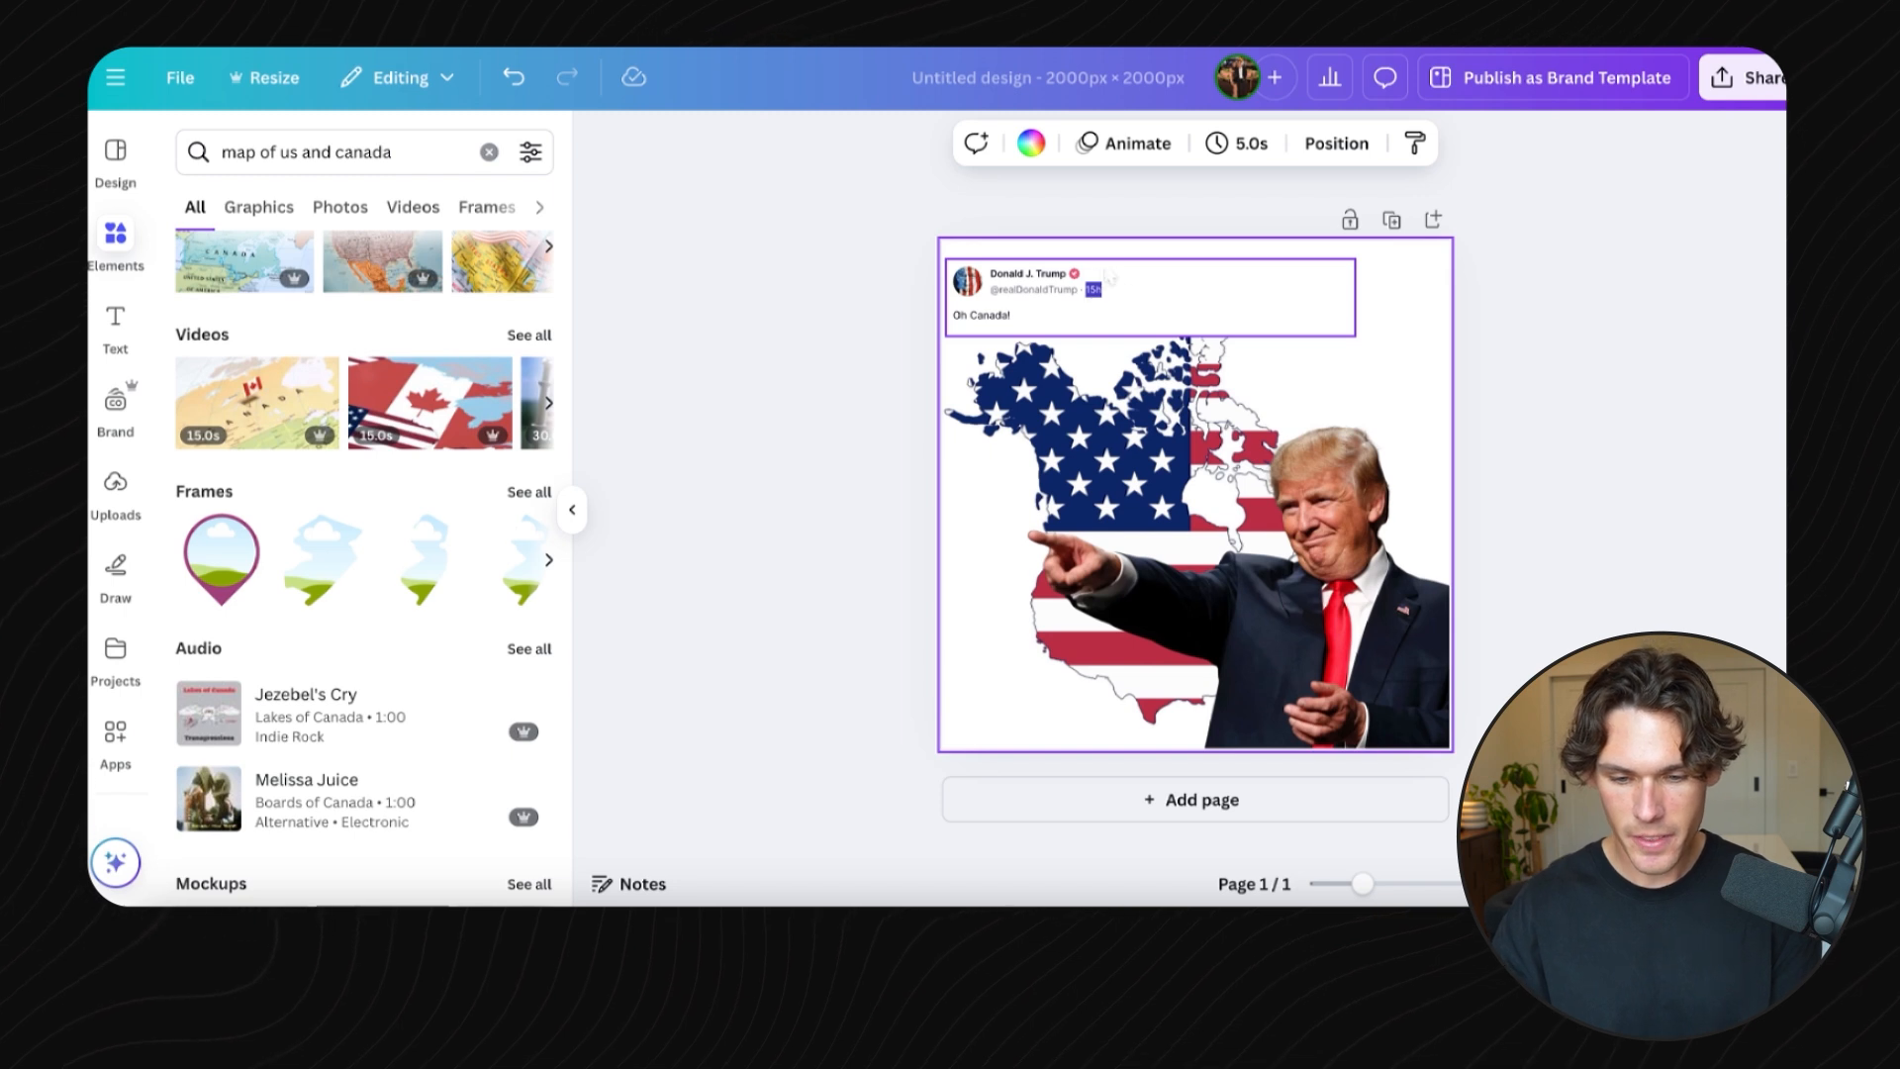
{"action": "left_click", "coordinate": [1143, 302]}
{"action": "key", "text": "Delete"}
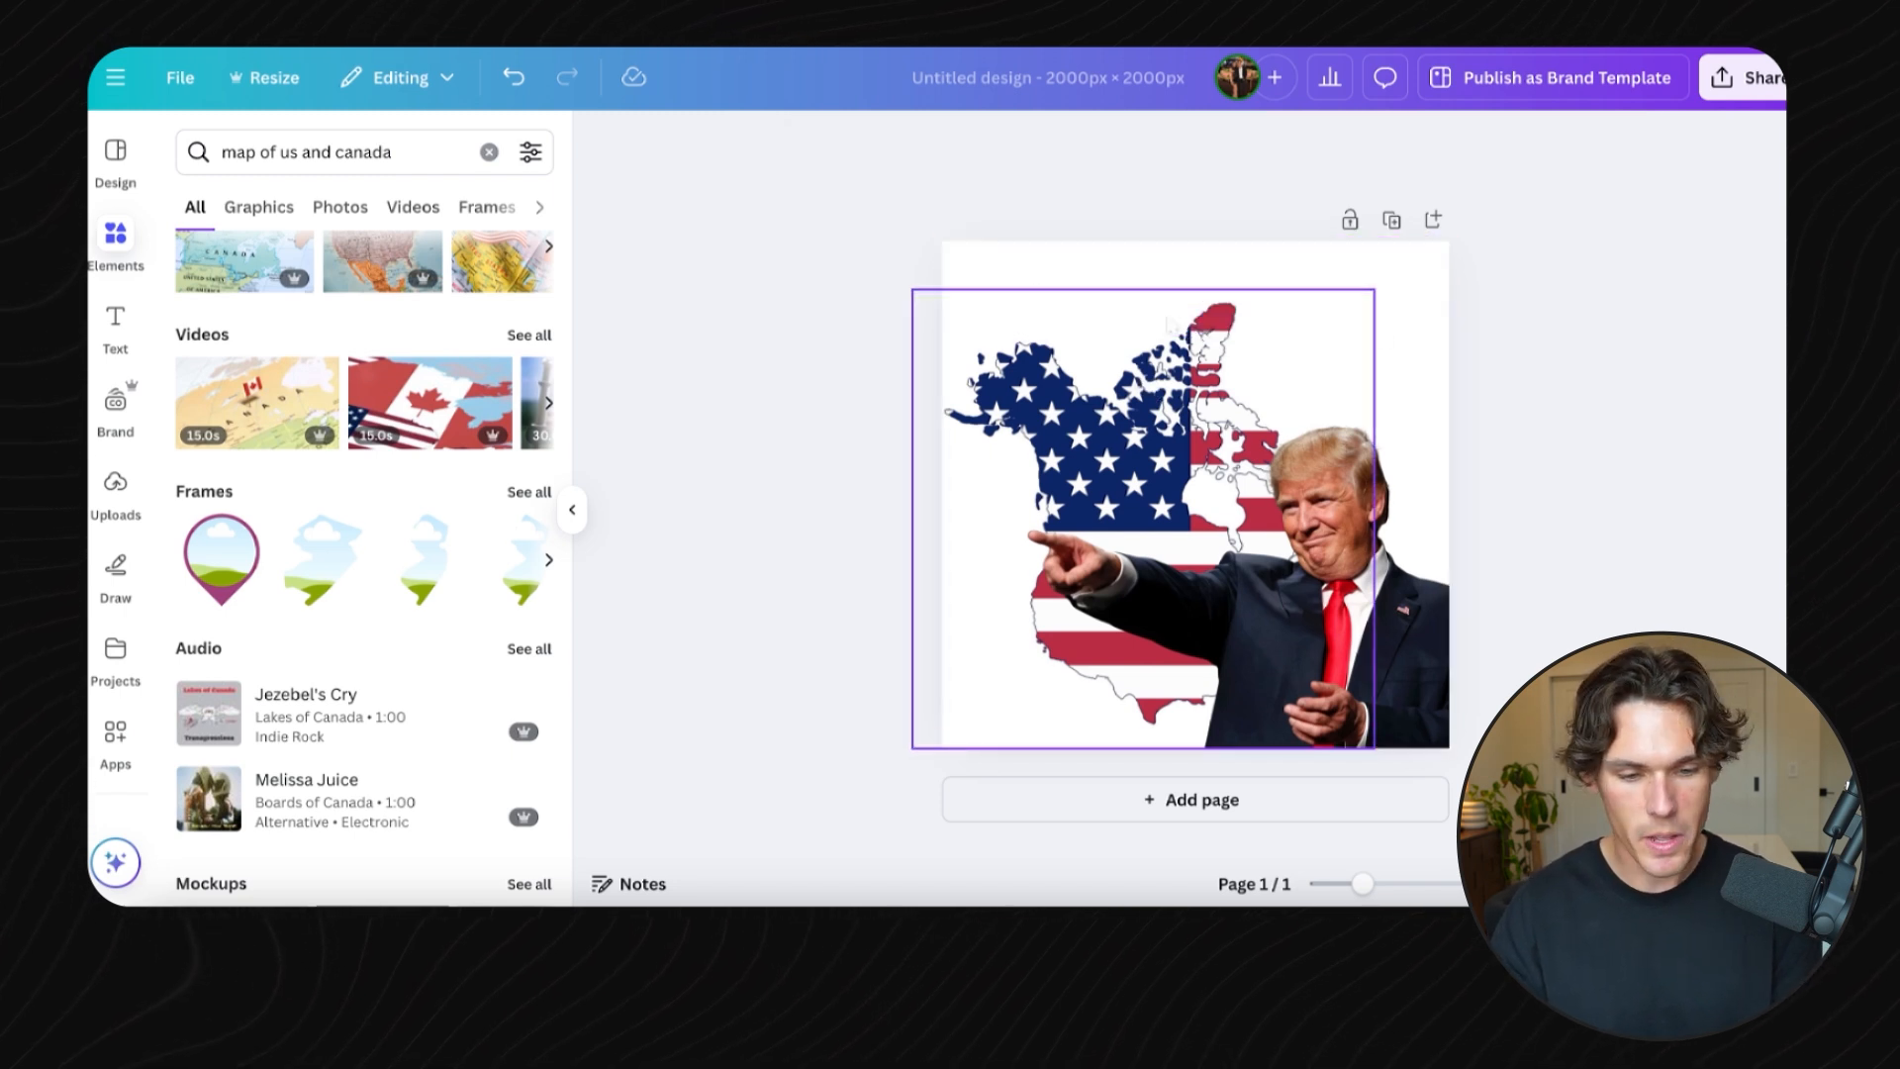
- Paste the text "WELCOME CANADA YOU DIDNT HAVE A CHOICE" and delete its second line
{"action": "left_click", "coordinate": [115, 319]}
{"action": "key", "text": "ctrl+v"}
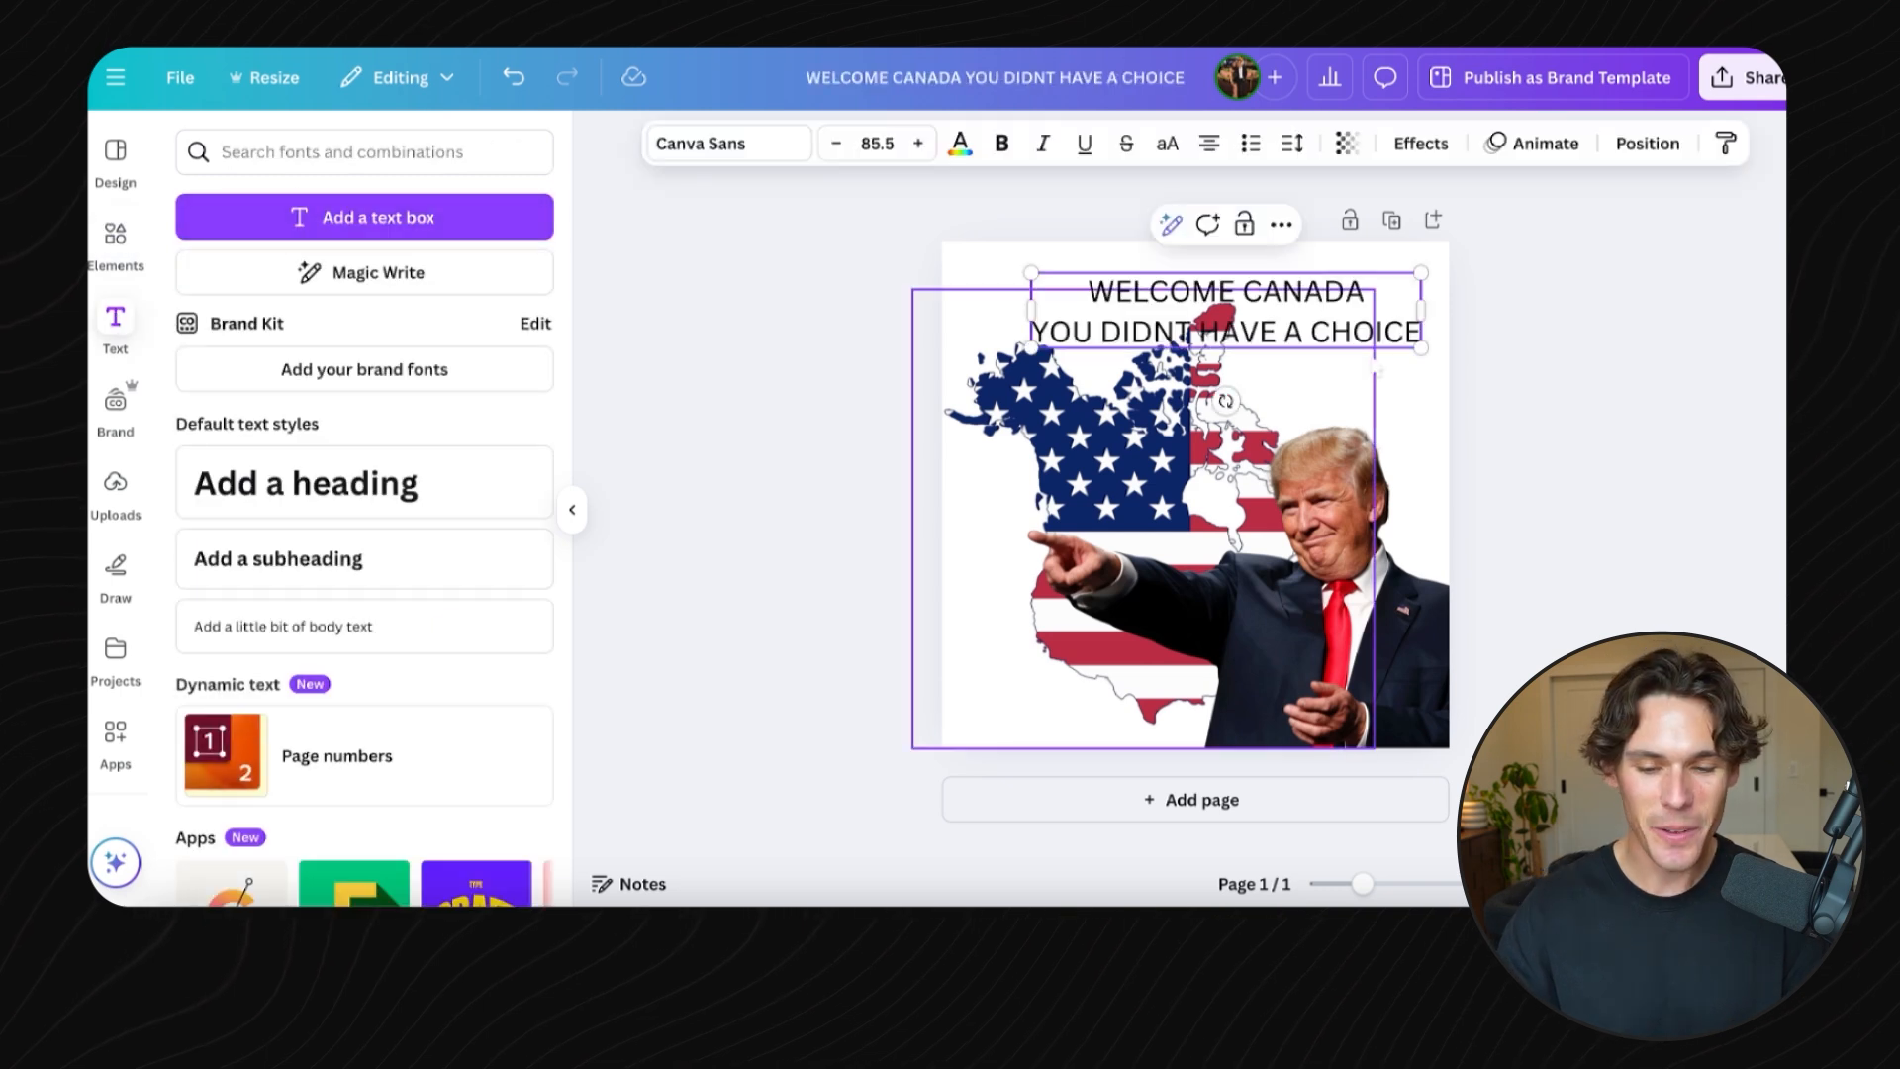
{"action": "left_click", "coordinate": [1398, 372]}
{"action": "left_click_drag", "start_coordinate": [1328, 327], "coordinate": [1266, 322]}
{"action": "triple_click", "coordinate": [1267, 322]}
{"action": "key", "text": "BackSpace"}
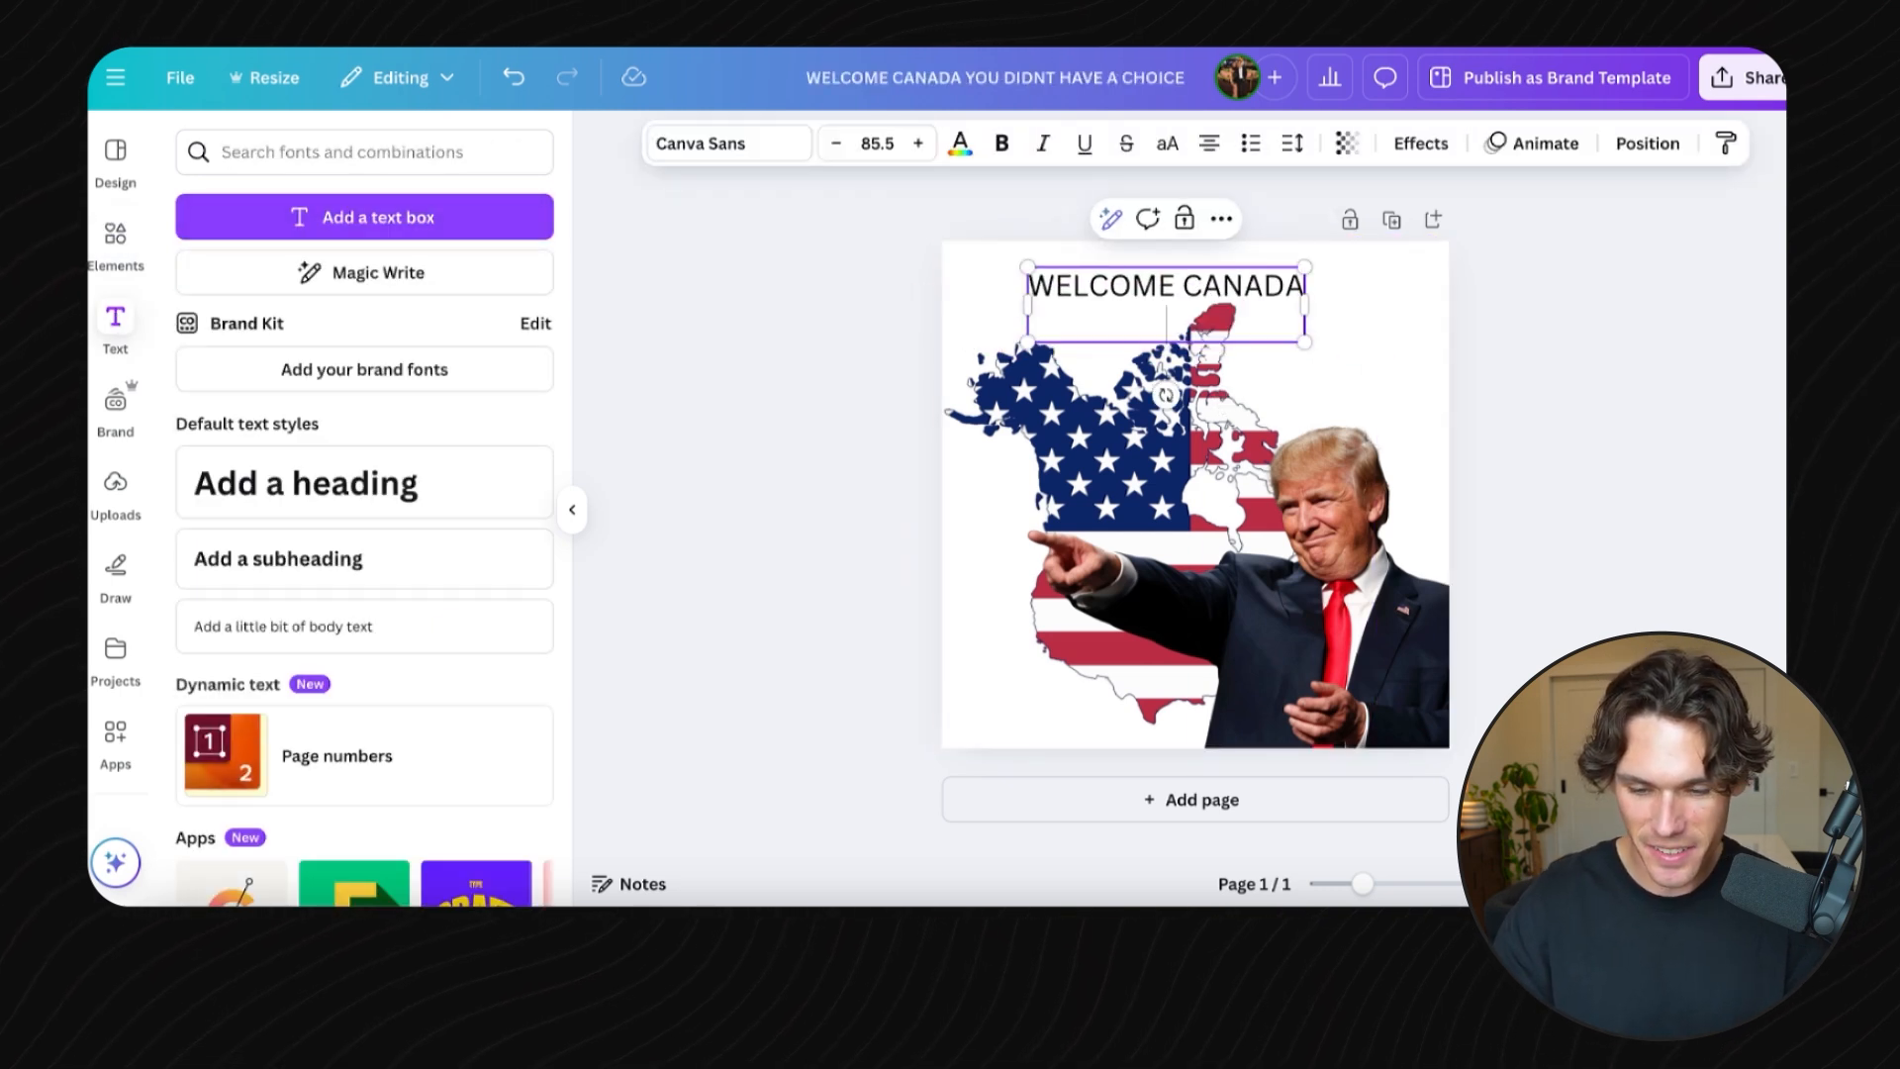
- Set the heading font to Phenix American and enlarge it across the top of the design
{"action": "key", "text": "ctrl+a"}
{"action": "left_click", "coordinate": [709, 155]}
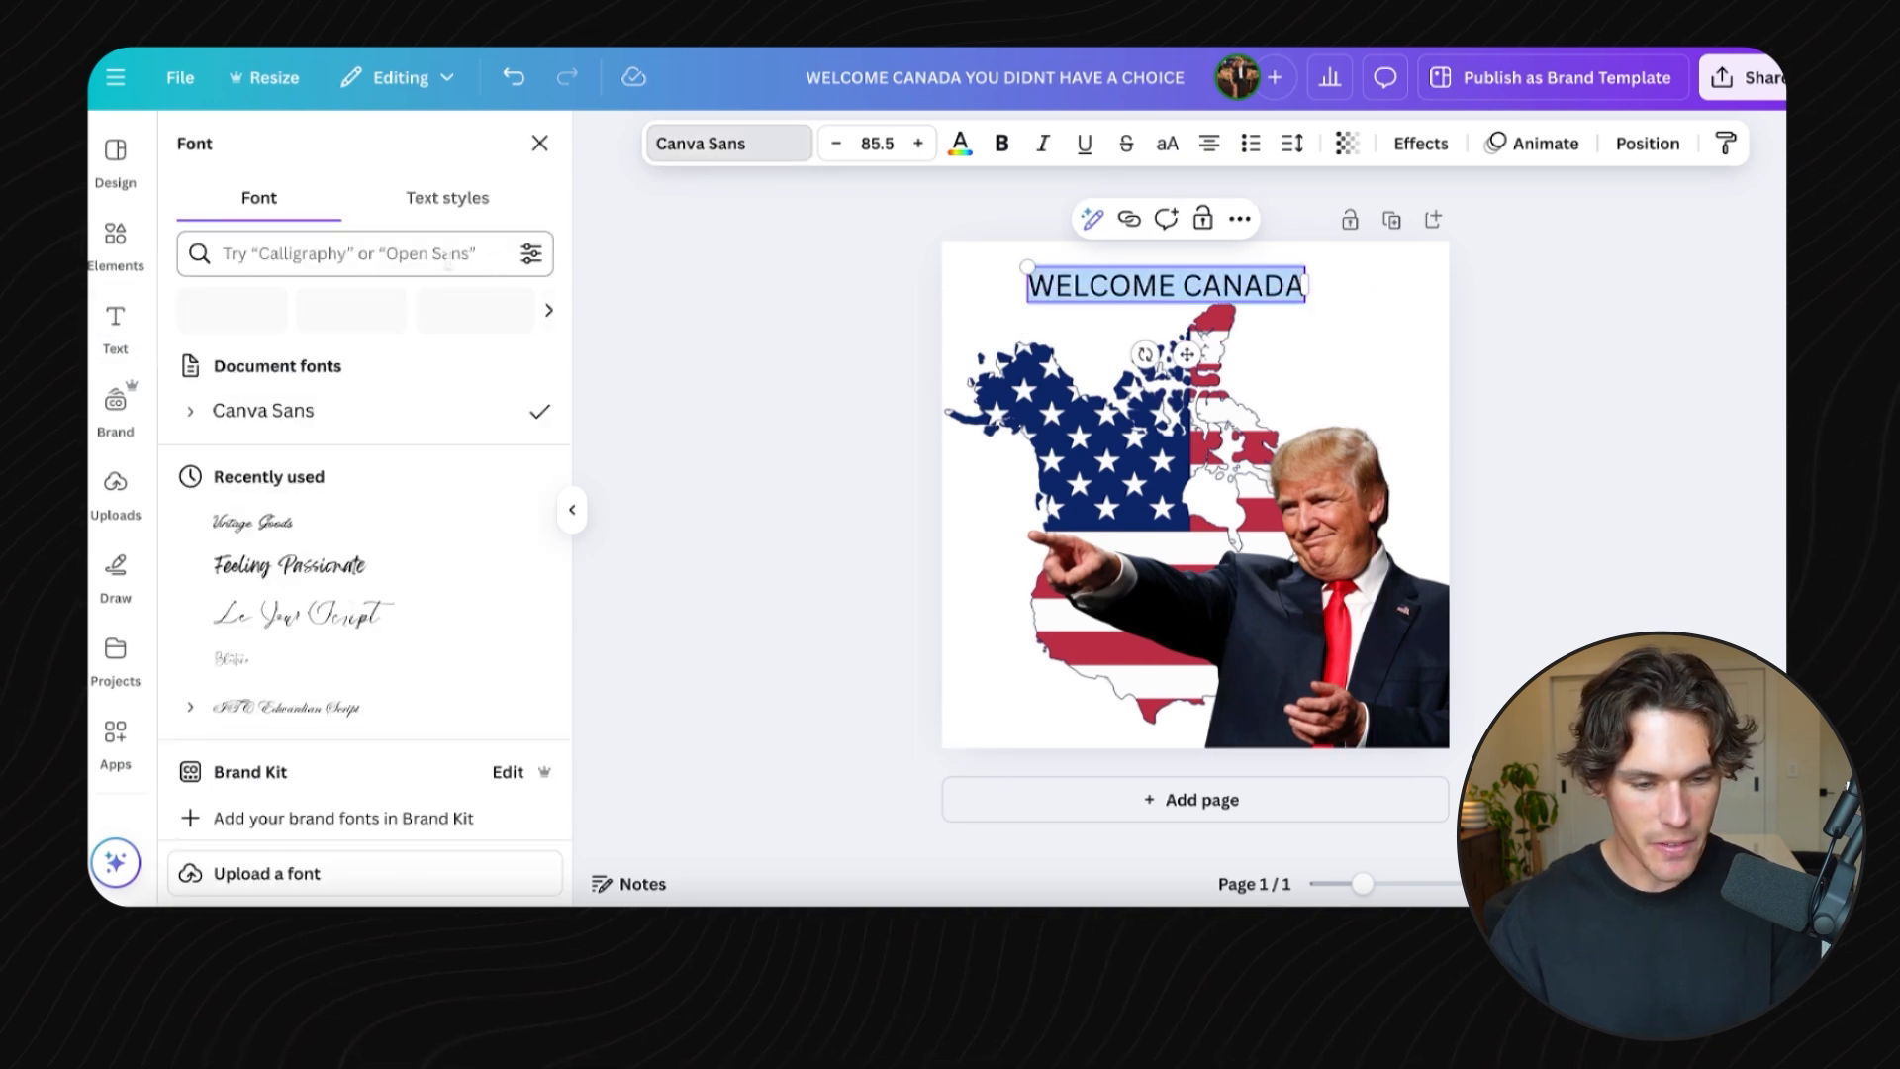
{"action": "type", "text": "american"}
{"action": "left_click", "coordinate": [250, 410]}
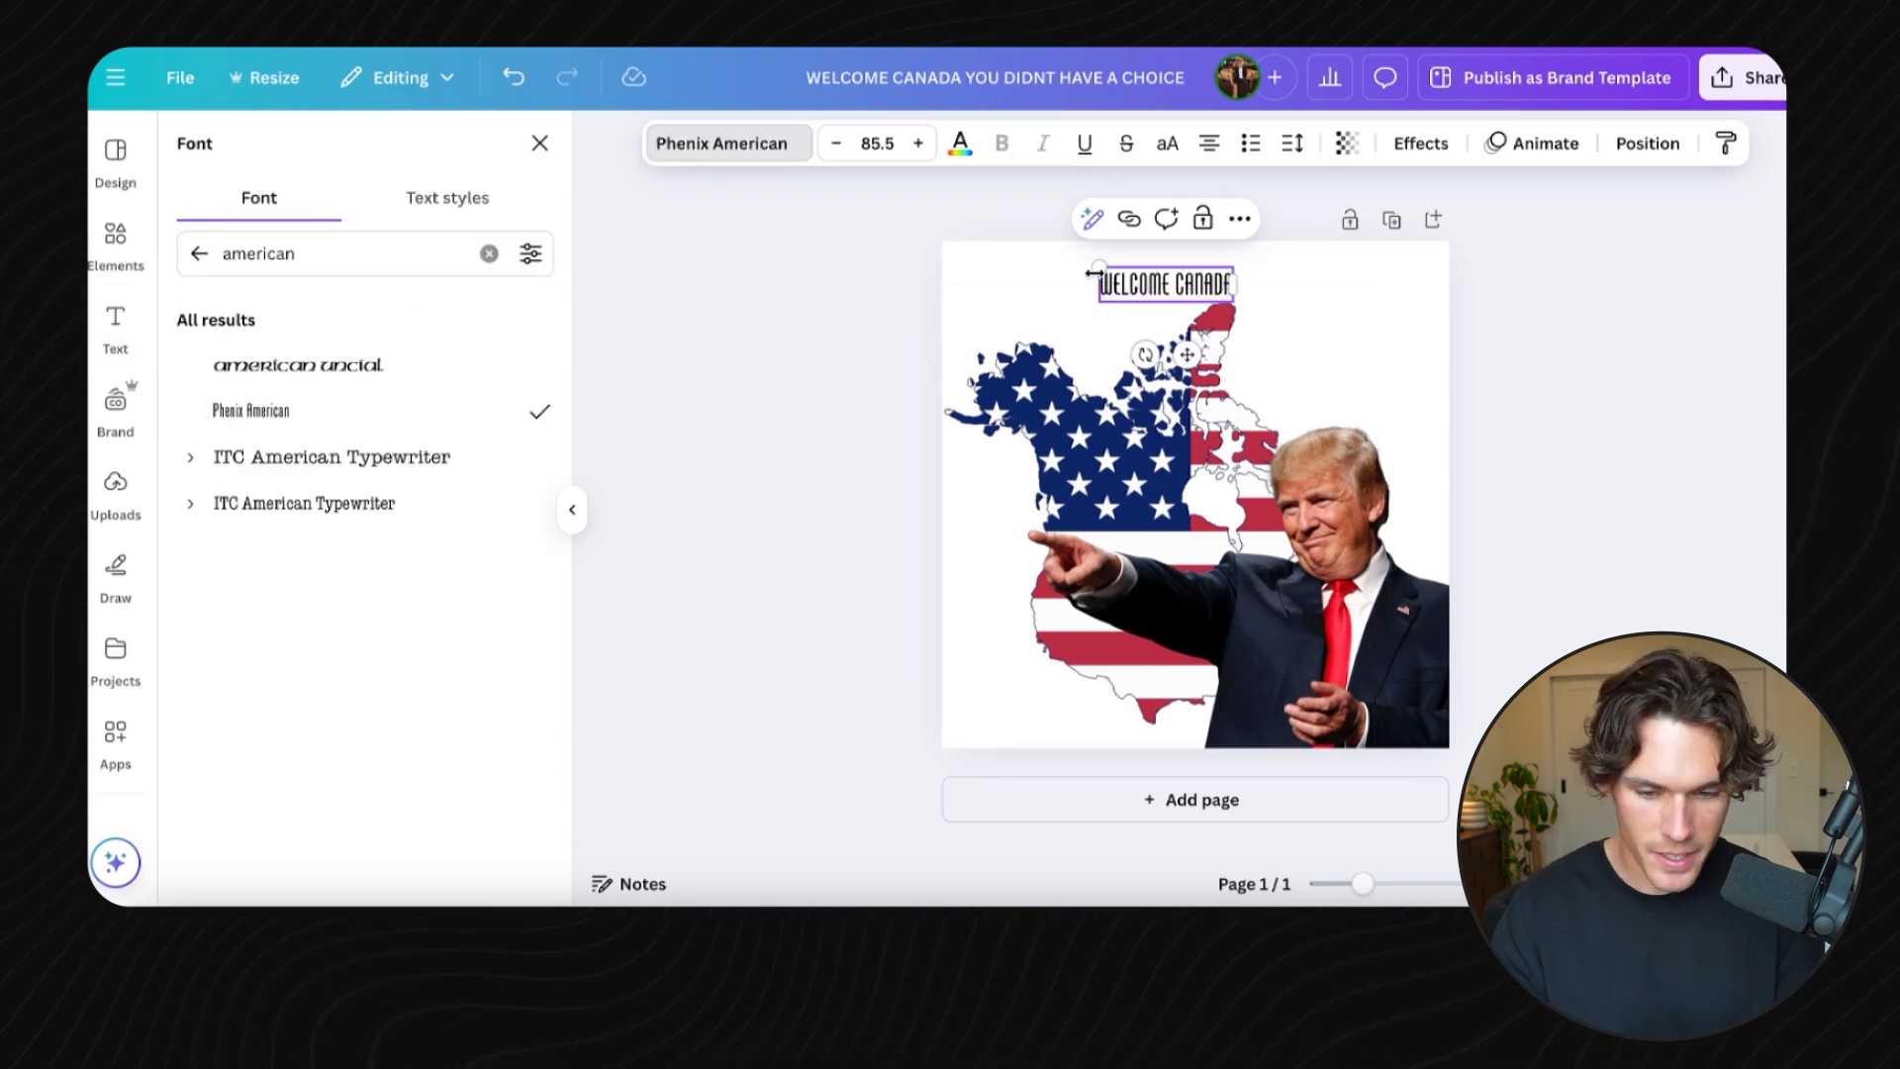
{"action": "left_click_drag", "start_coordinate": [1075, 265], "coordinate": [895, 247]}
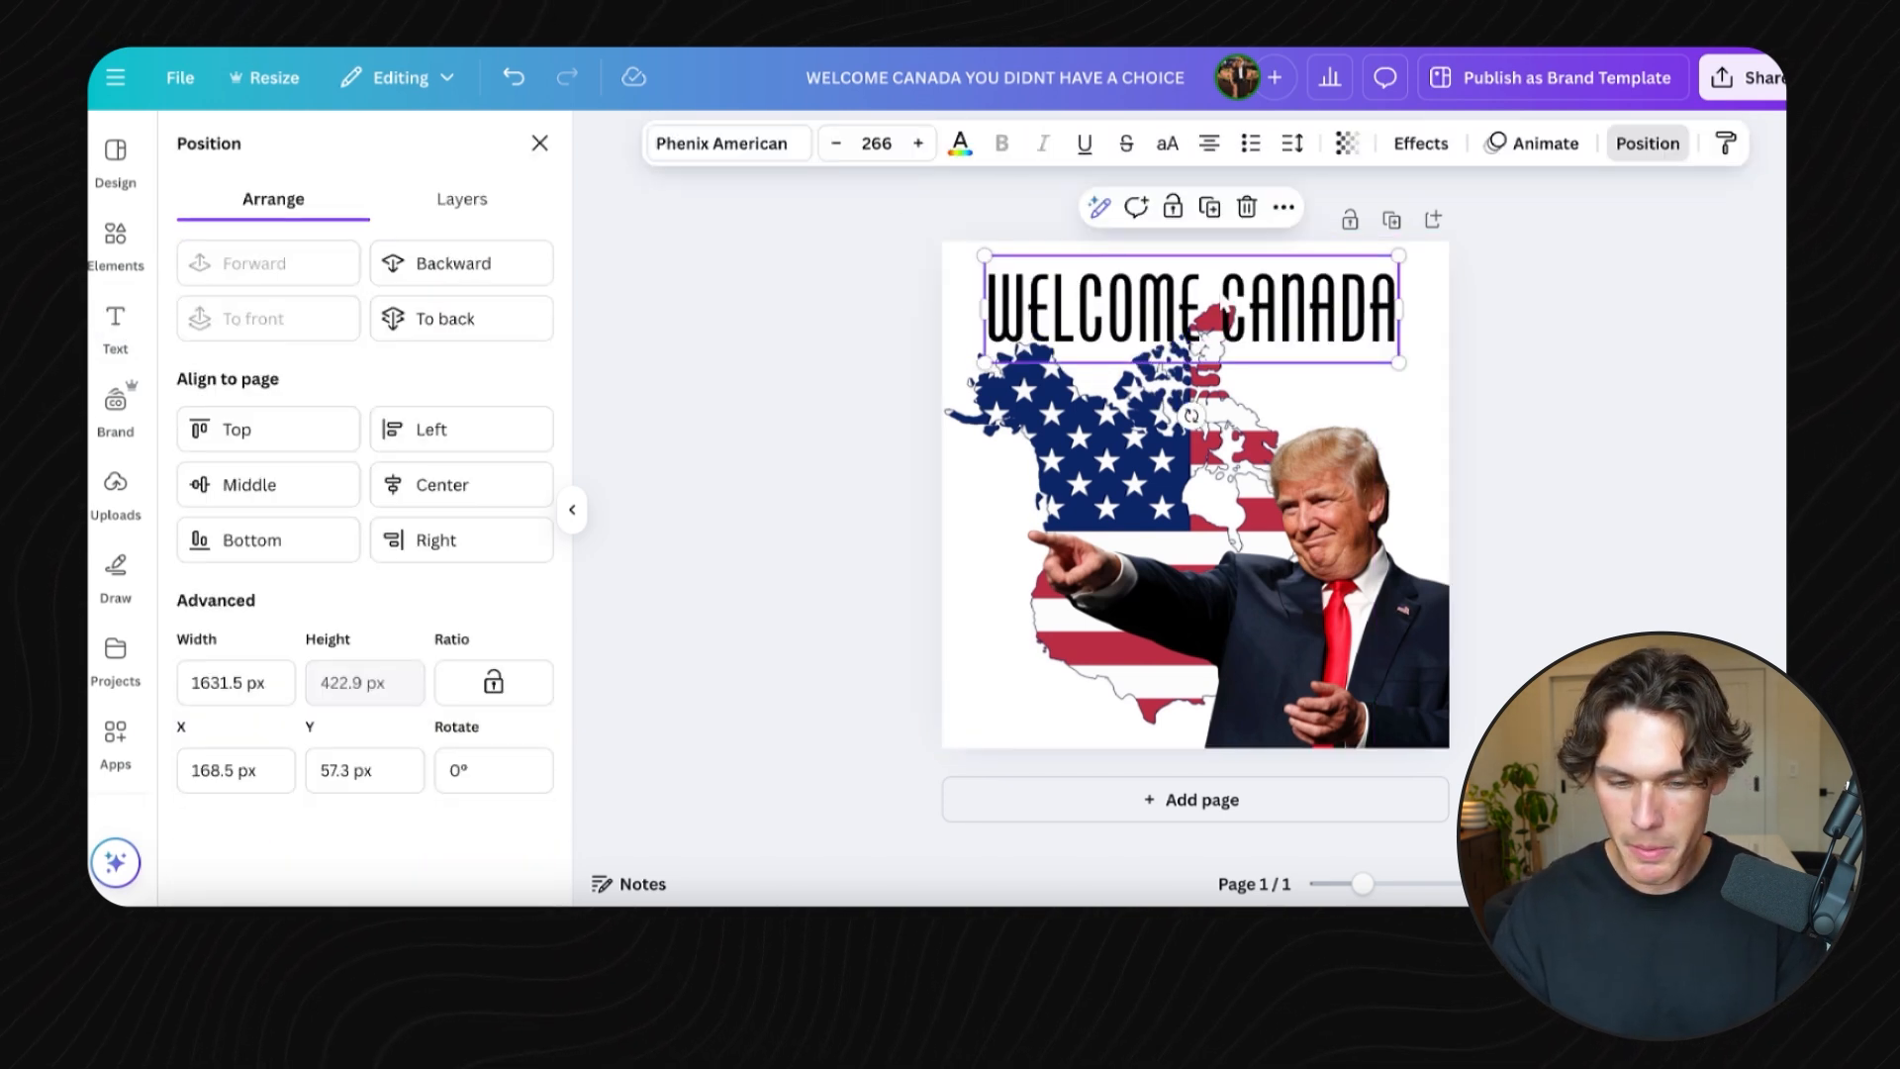
- Widen the WELCOME CANADA heading to about 1782 px
{"action": "left_click", "coordinate": [530, 329]}
{"action": "left_click", "coordinate": [977, 309]}
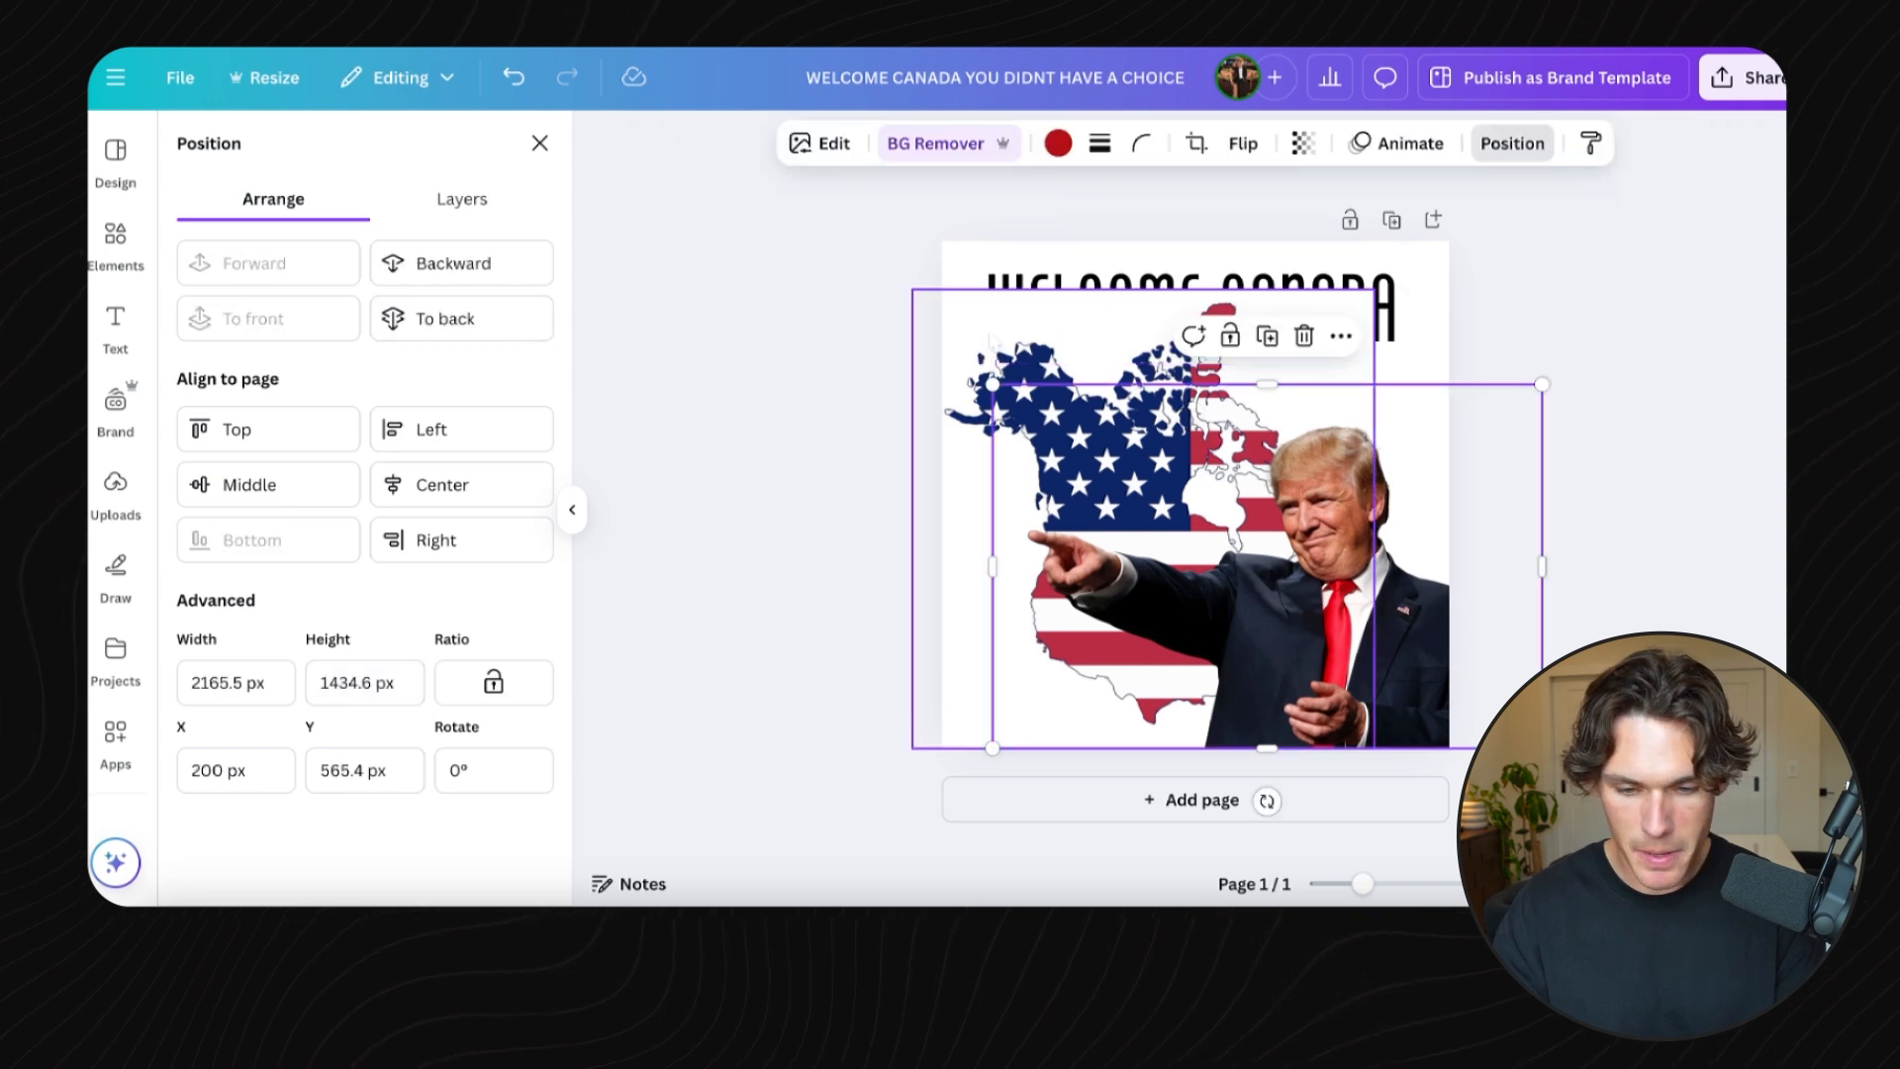
{"action": "left_click", "coordinate": [898, 143]}
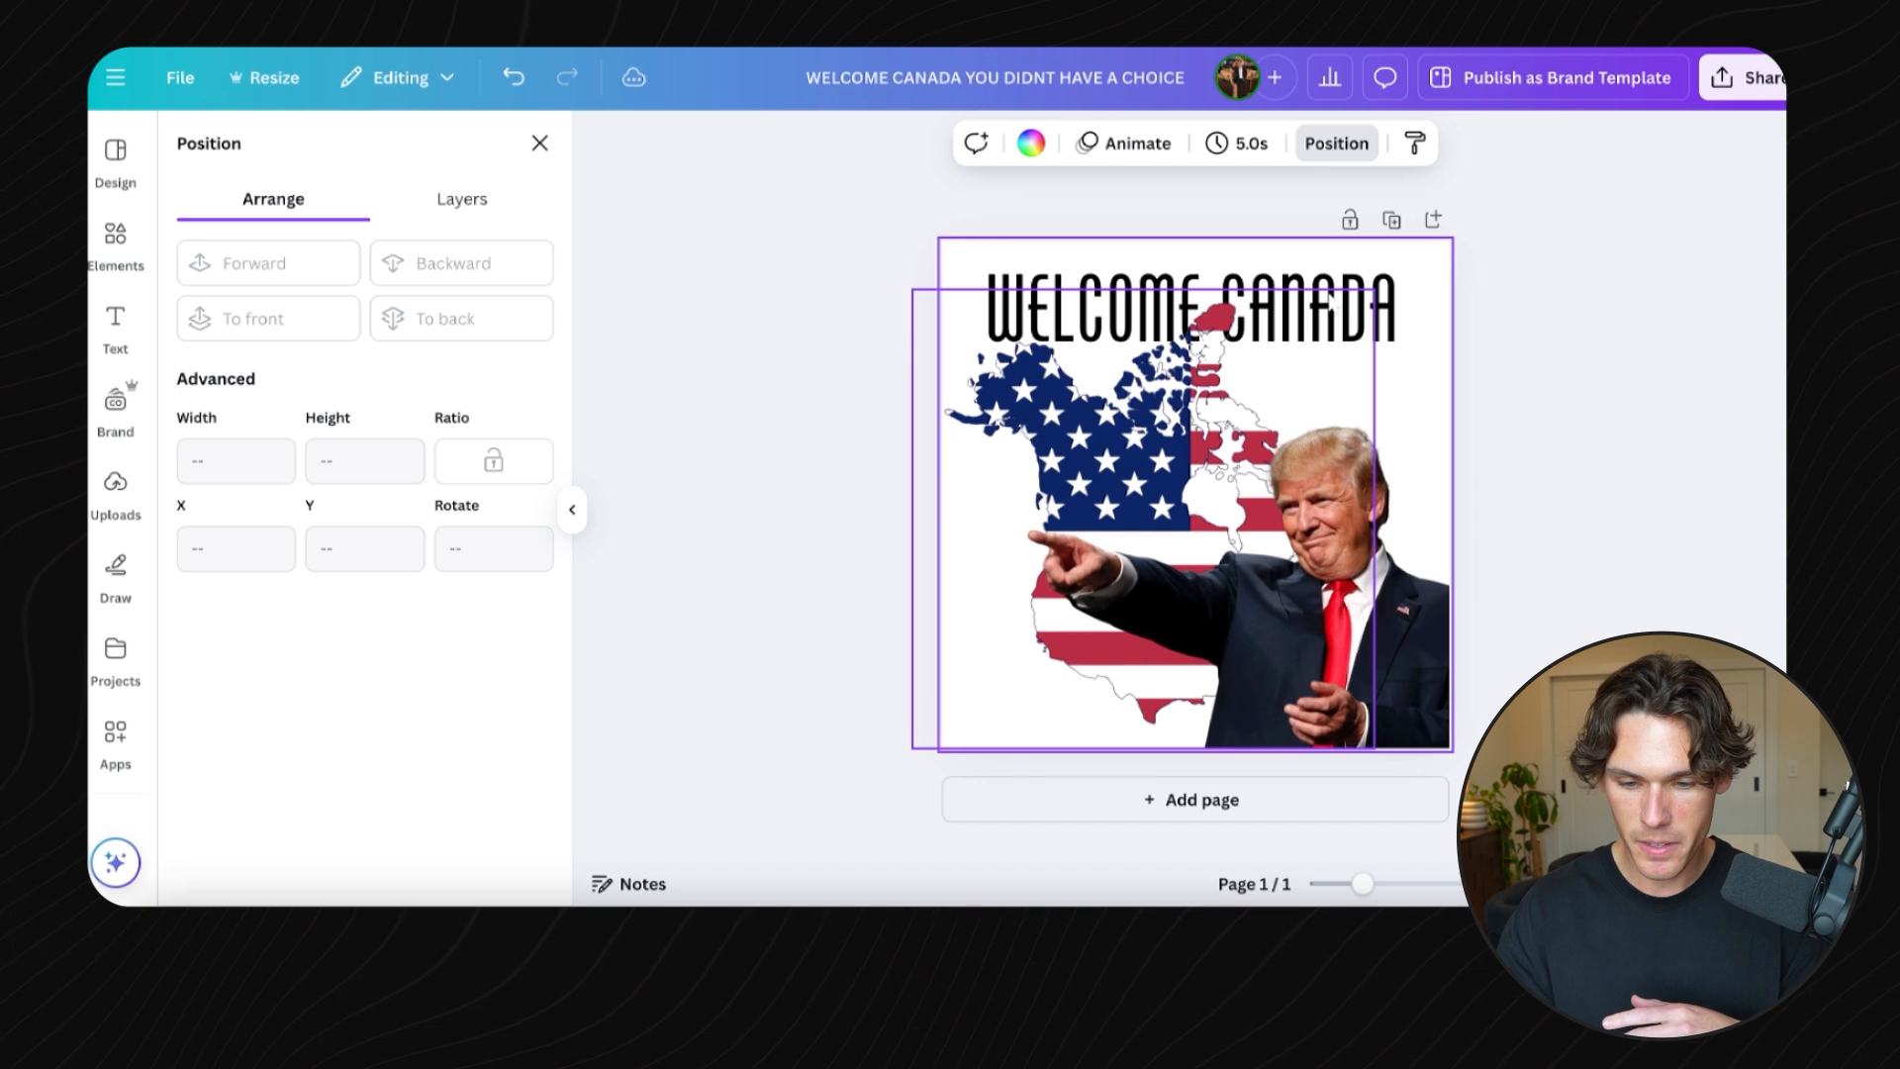
{"action": "left_click", "coordinate": [1375, 309]}
{"action": "left_click_drag", "start_coordinate": [1399, 258], "coordinate": [1435, 251]}
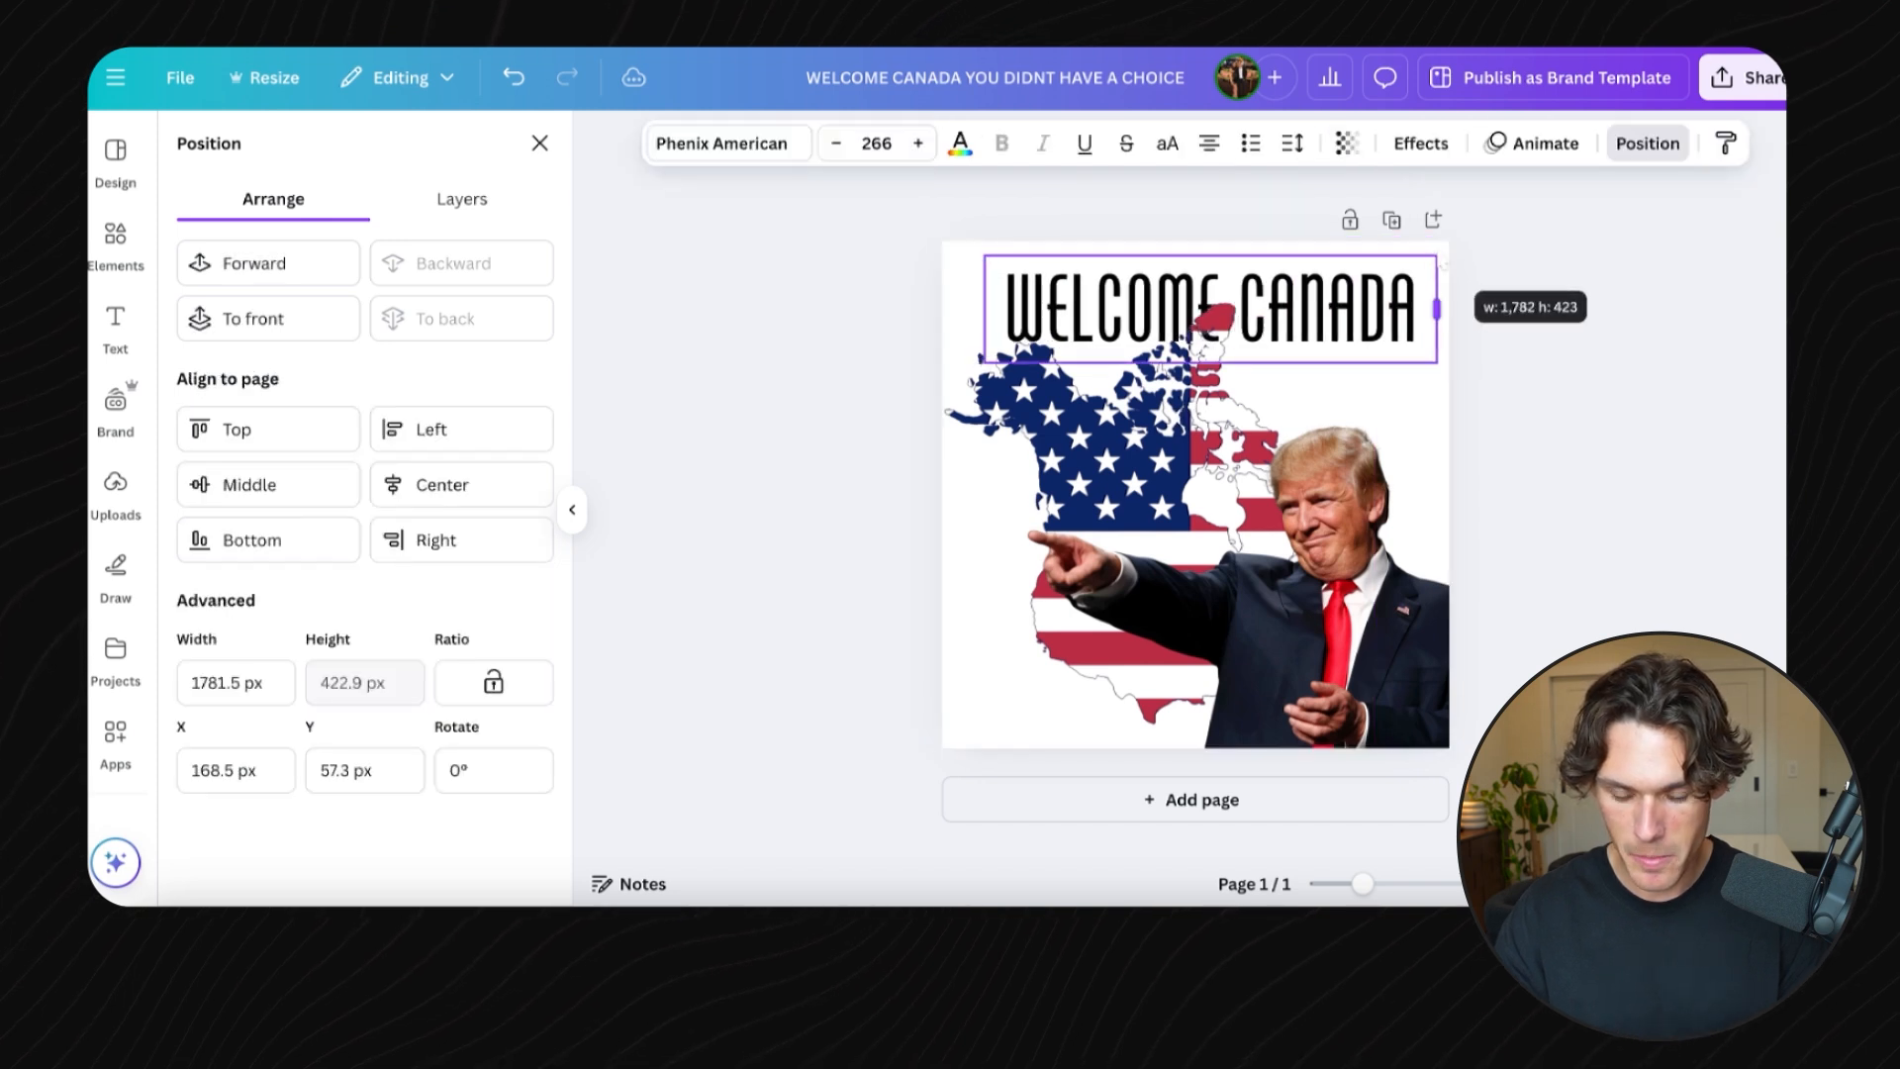
- Change the WELCOME CANADA heading's text color to white
{"action": "double_click", "coordinate": [1347, 281]}
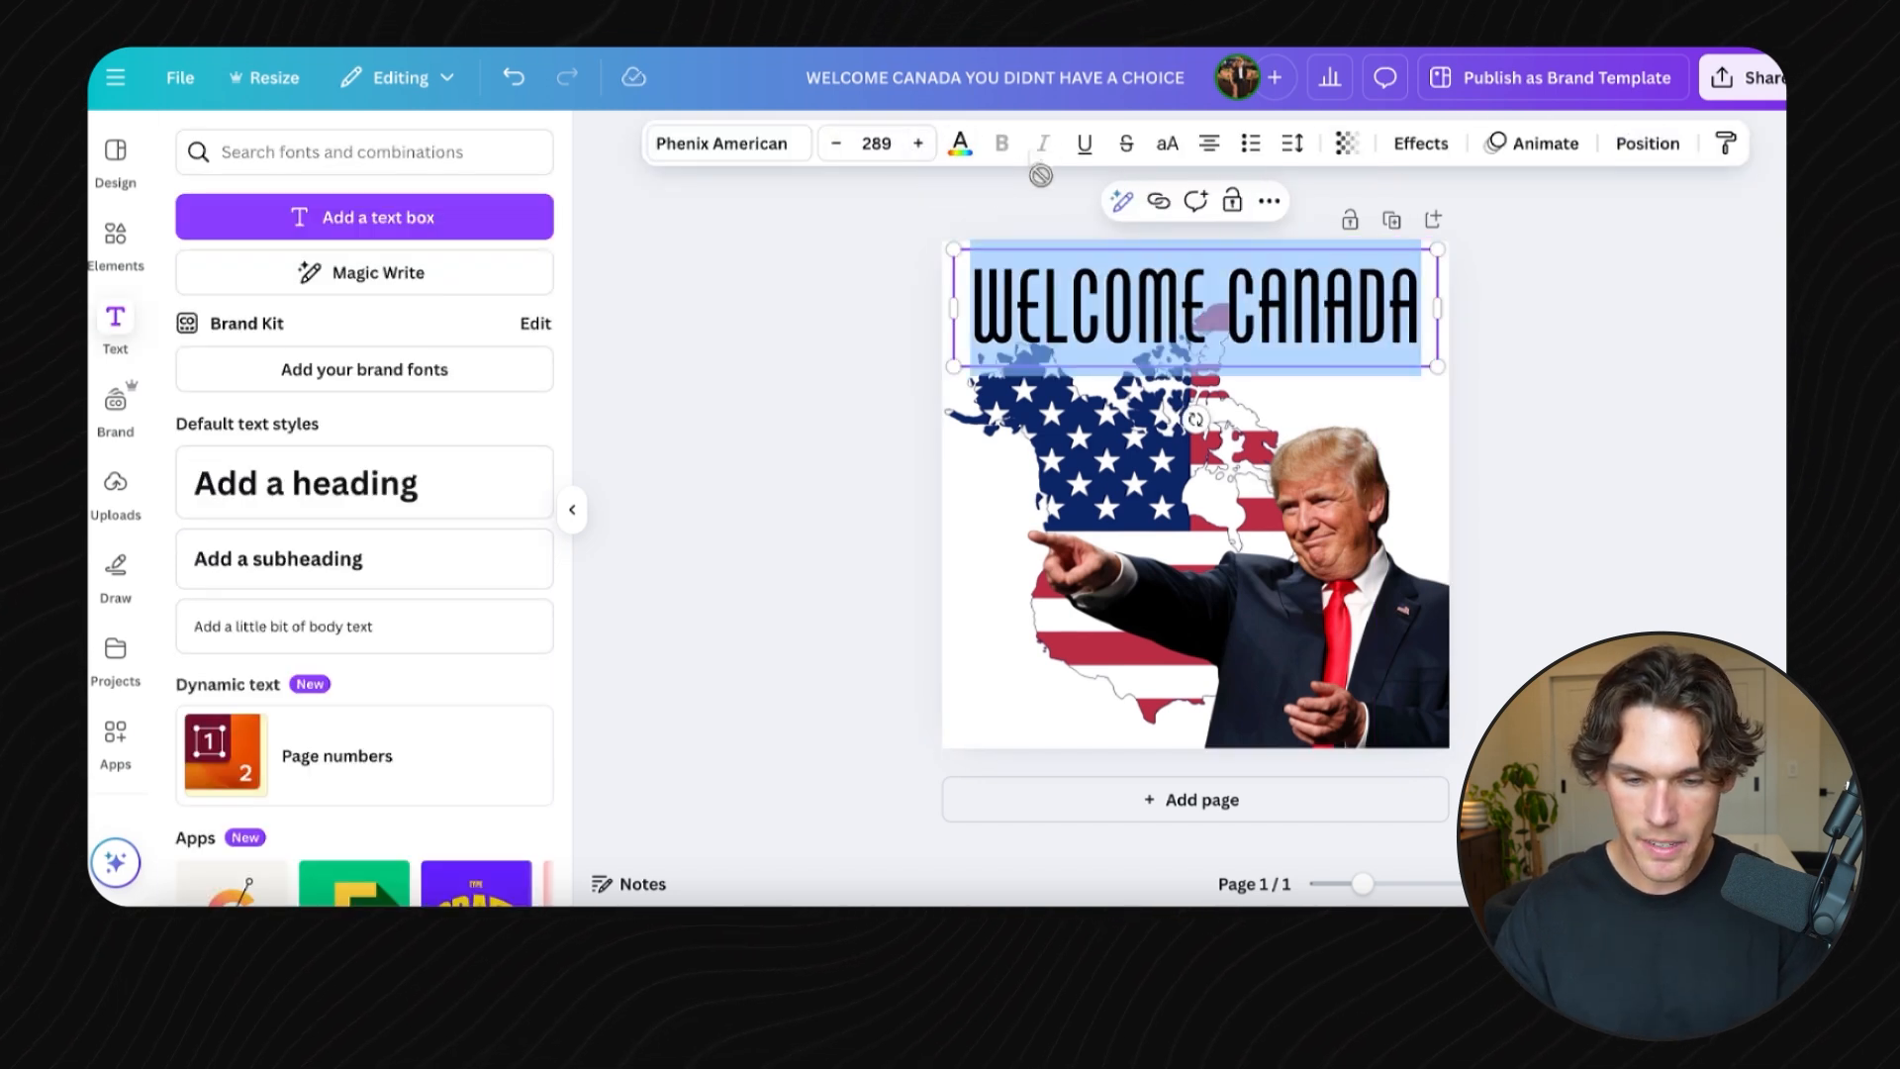
{"action": "left_click", "coordinate": [961, 145]}
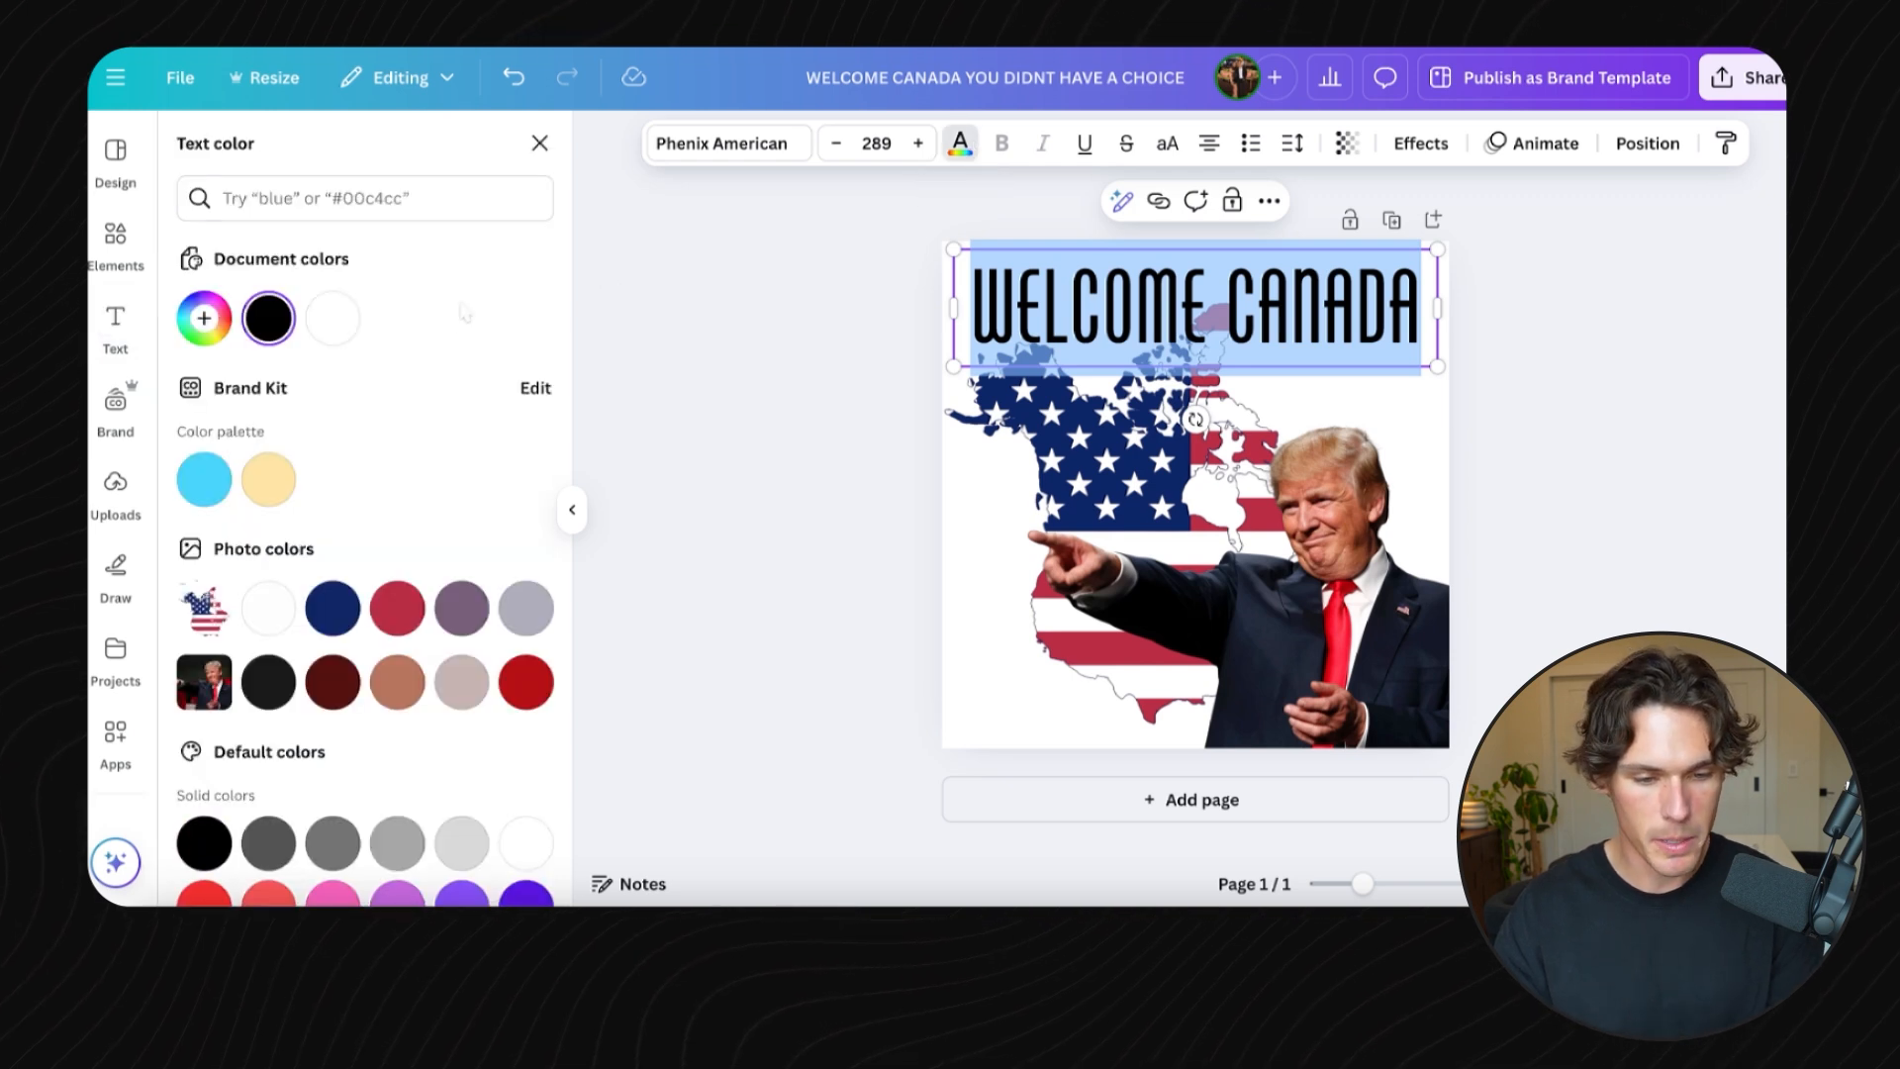
{"action": "left_click", "coordinate": [332, 318]}
{"action": "left_click", "coordinate": [960, 145]}
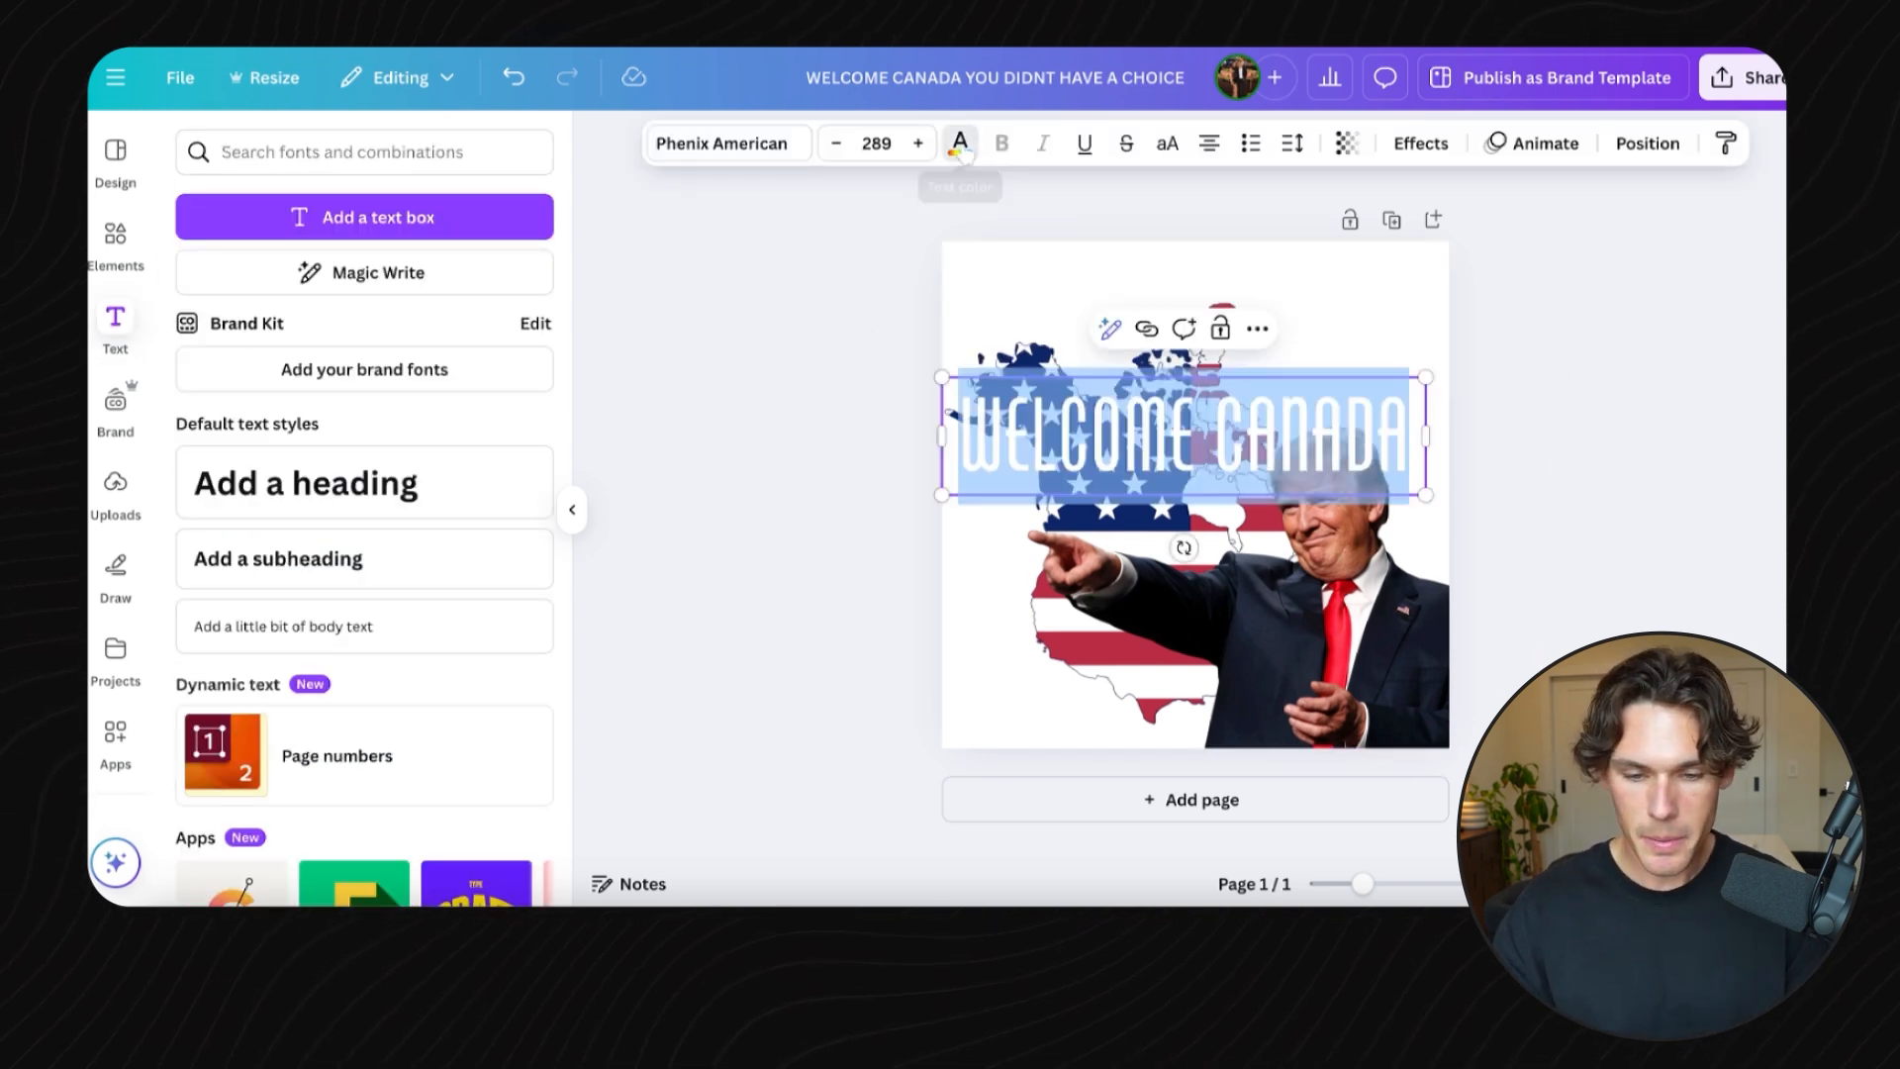
- Color the YOU DIDN'T HAVE A CHOICE text navy blue and move it to the lower left
{"action": "left_click", "coordinate": [960, 144]}
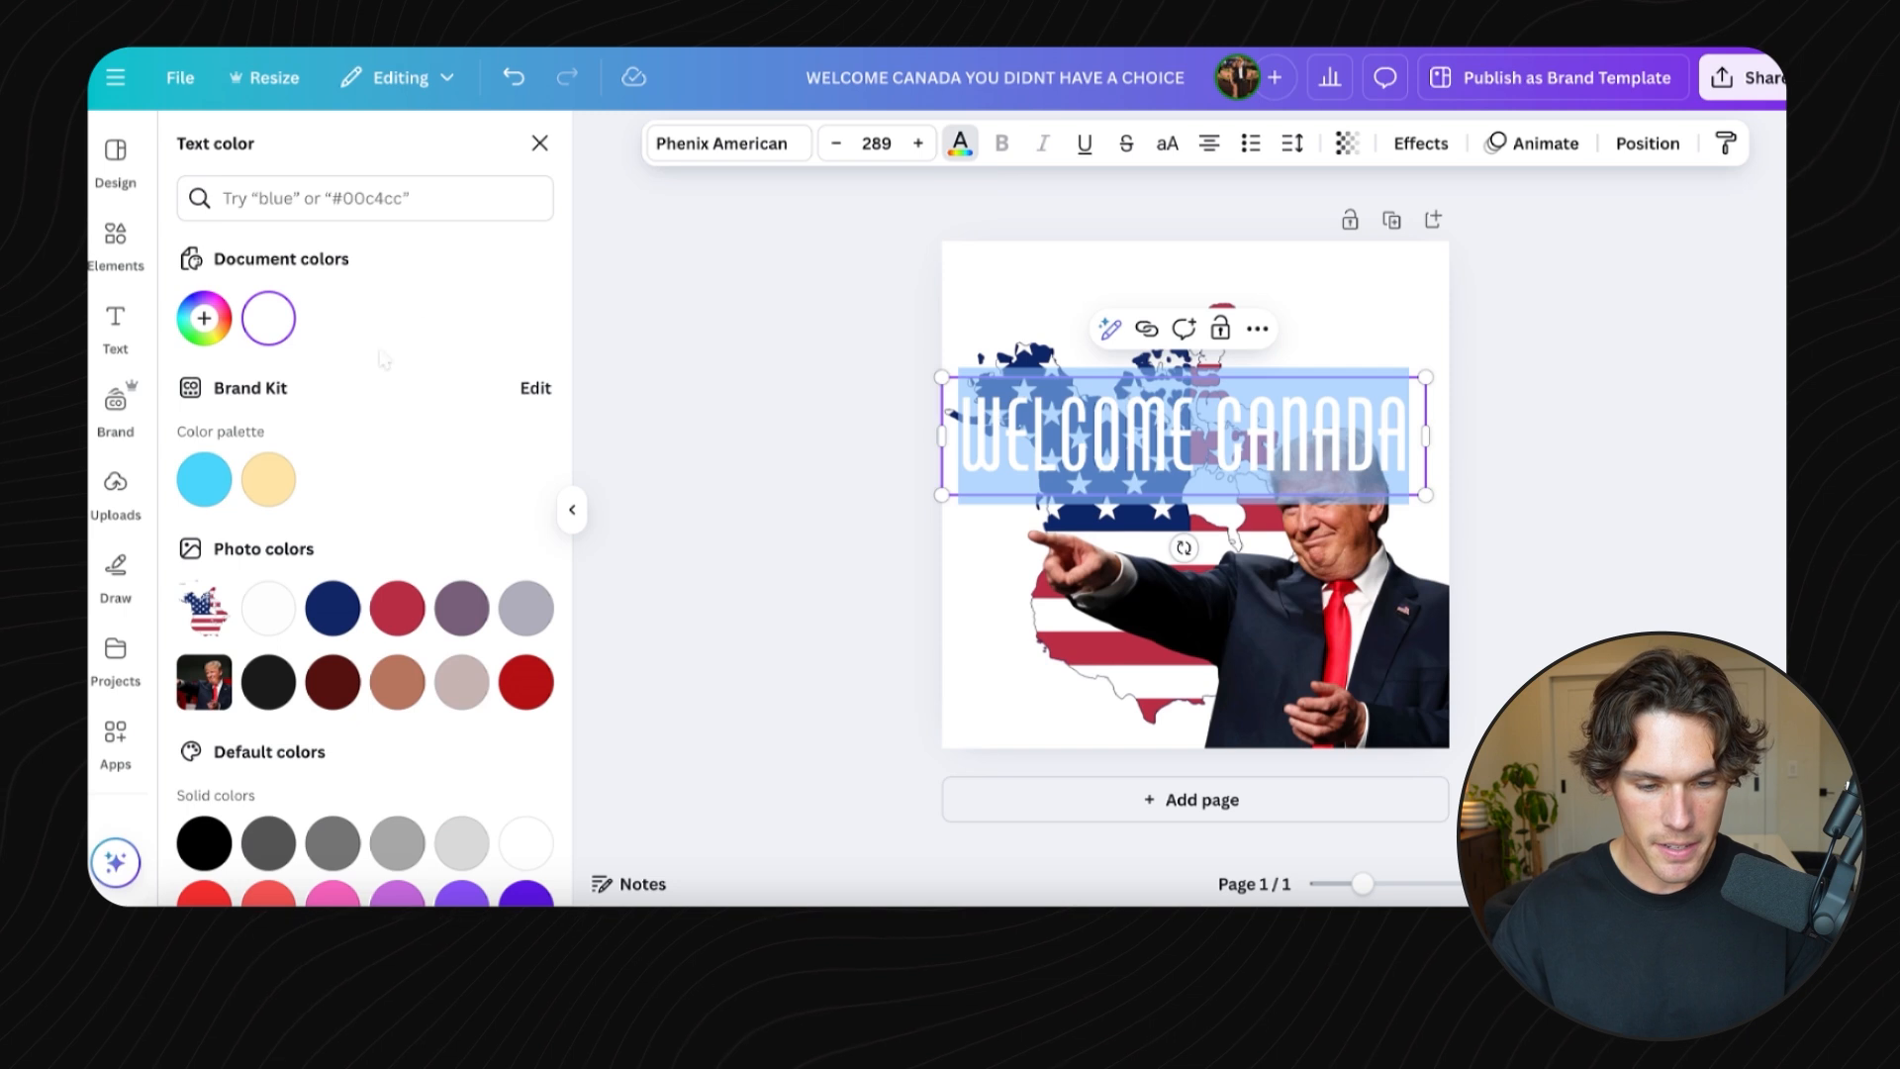
{"action": "left_click", "coordinate": [346, 619]}
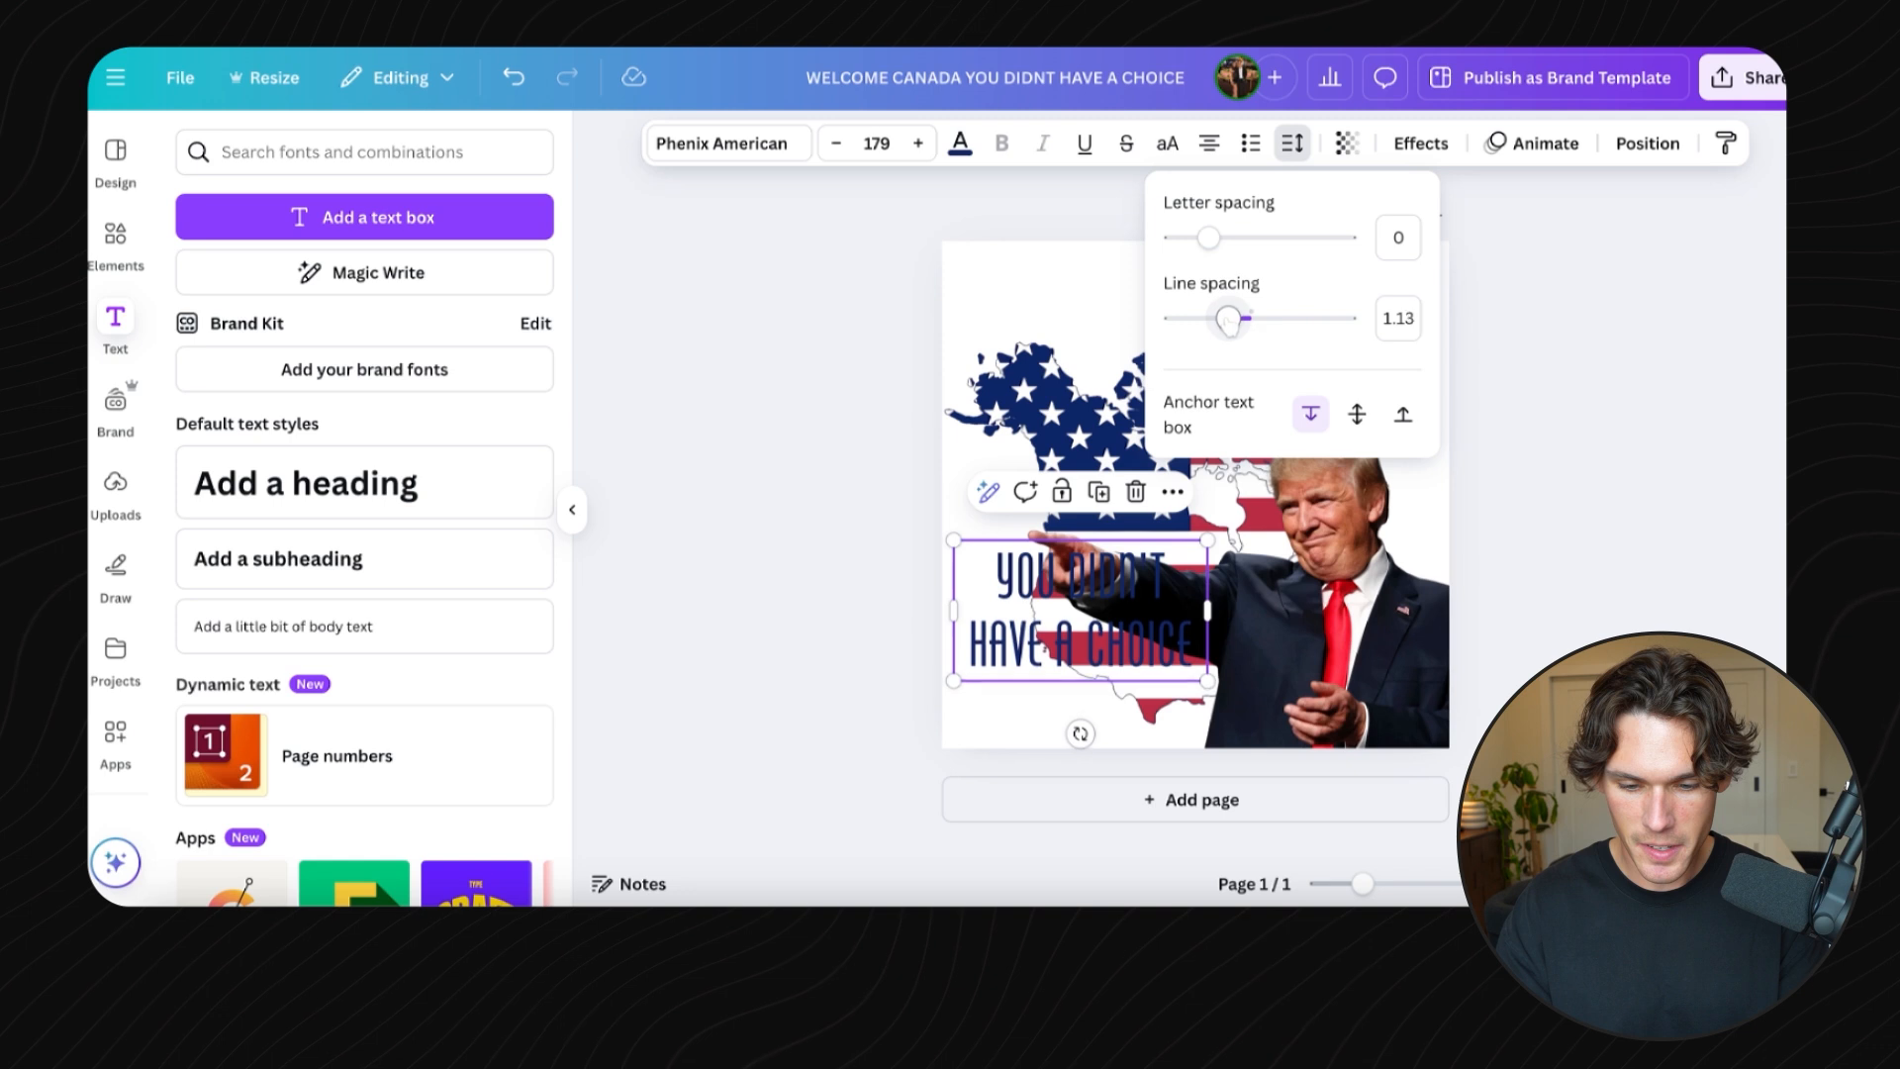
{"action": "left_click_drag", "start_coordinate": [1230, 319], "coordinate": [1217, 322]}
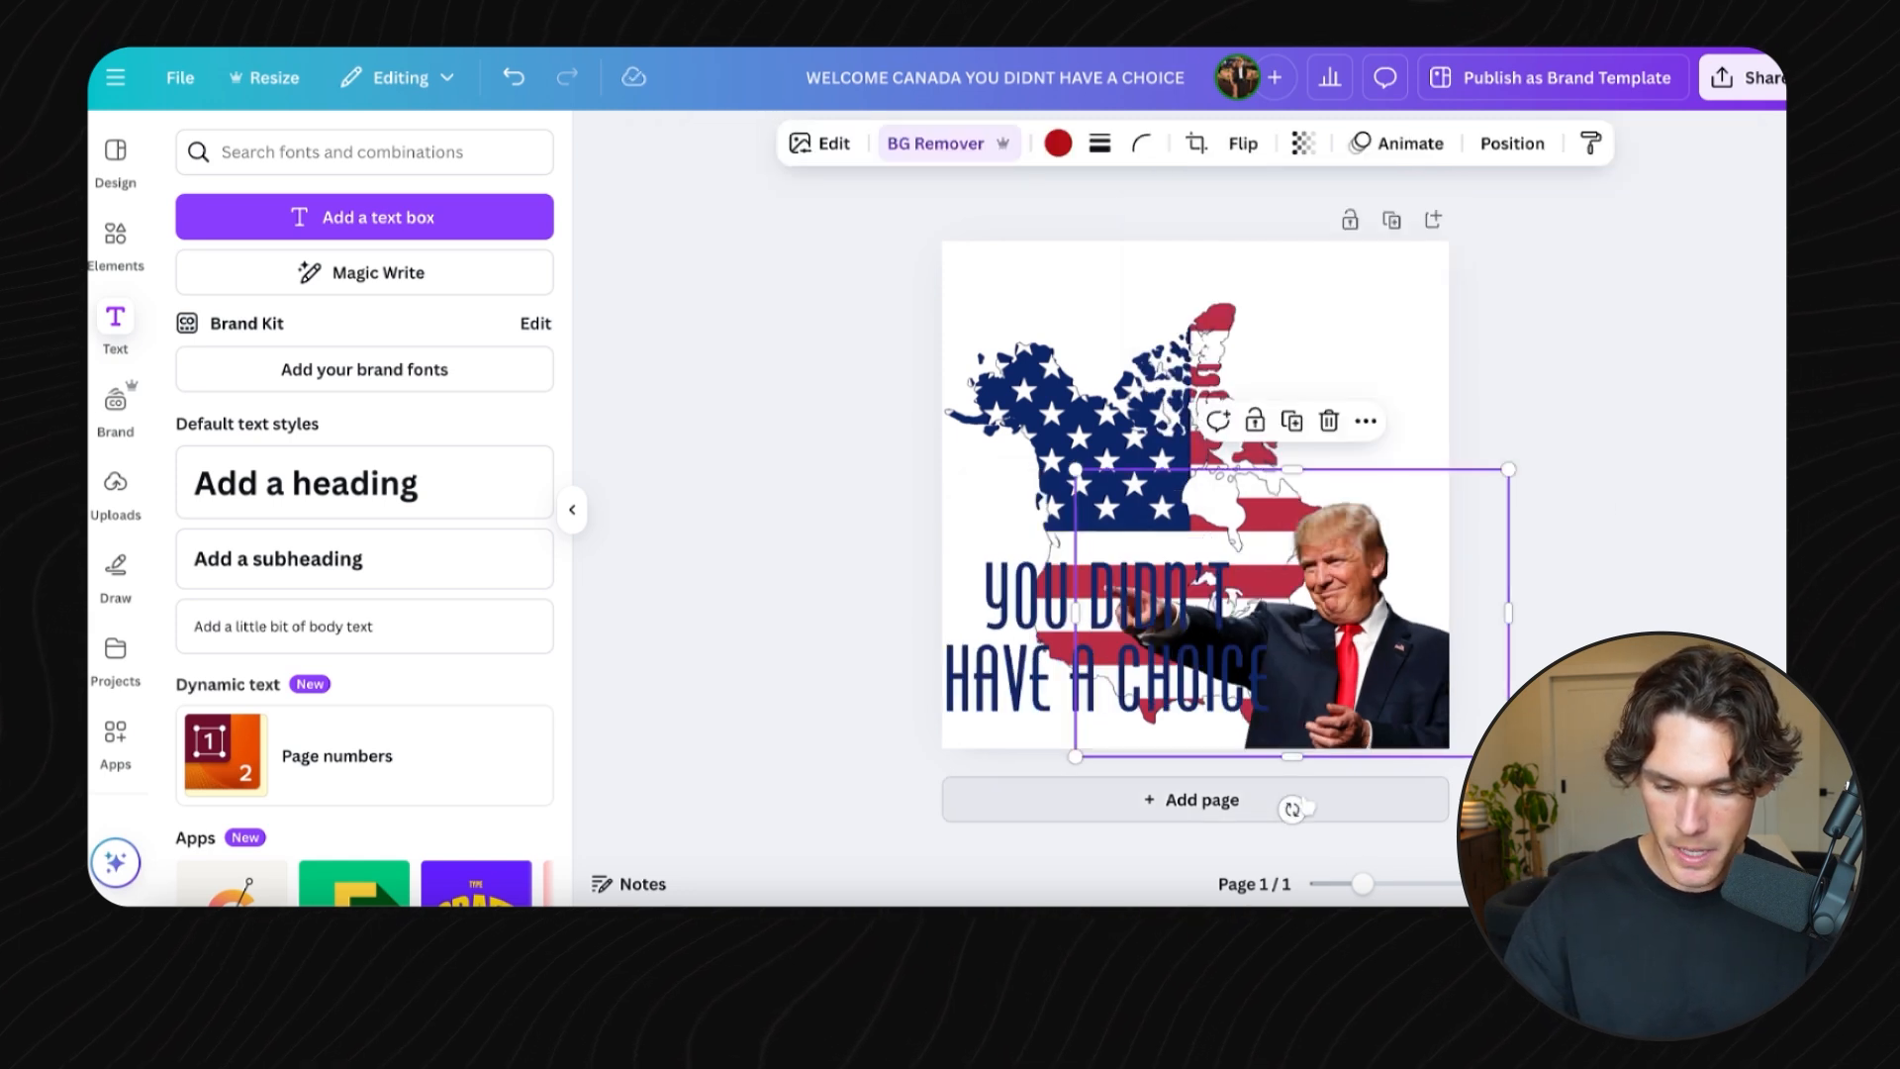
{"action": "left_click_drag", "start_coordinate": [1289, 803], "coordinate": [1257, 848]}
- Fill the page background with light blue
{"action": "left_click", "coordinate": [1560, 449]}
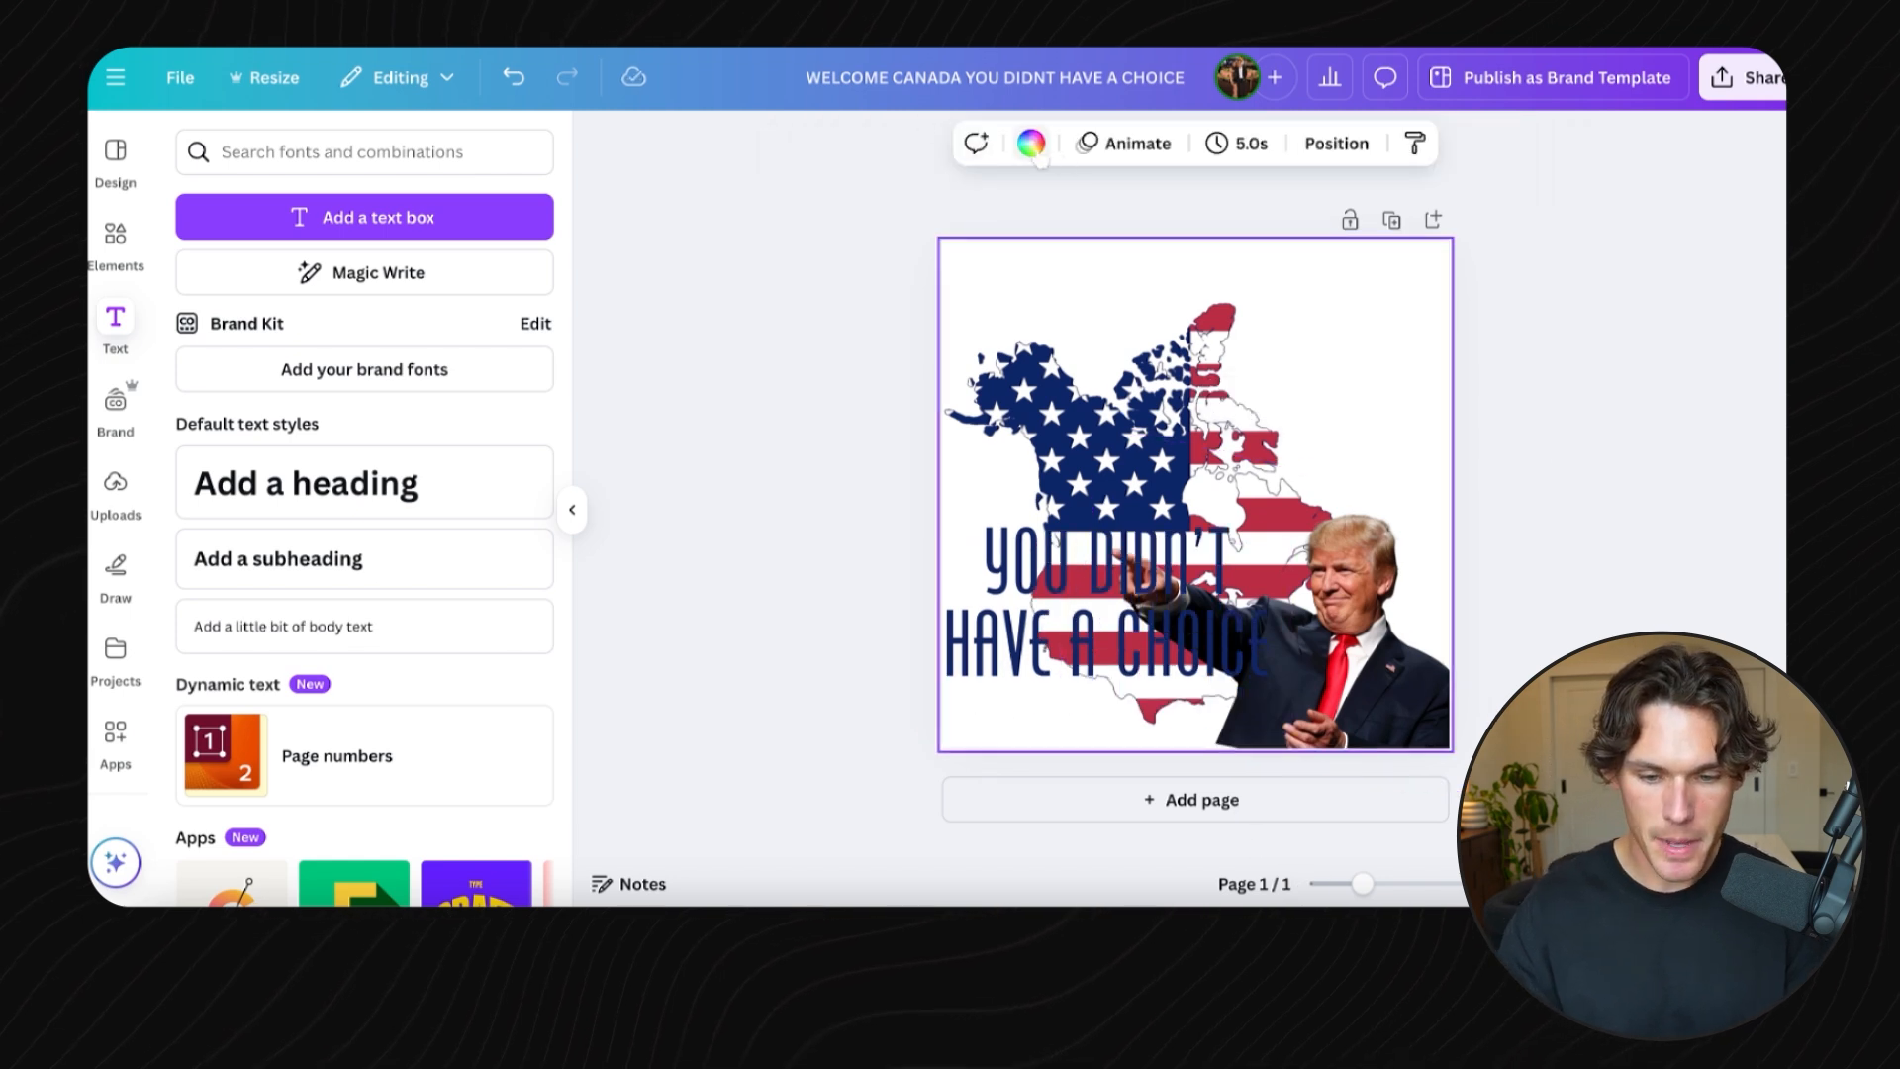
{"action": "left_click", "coordinate": [1032, 146]}
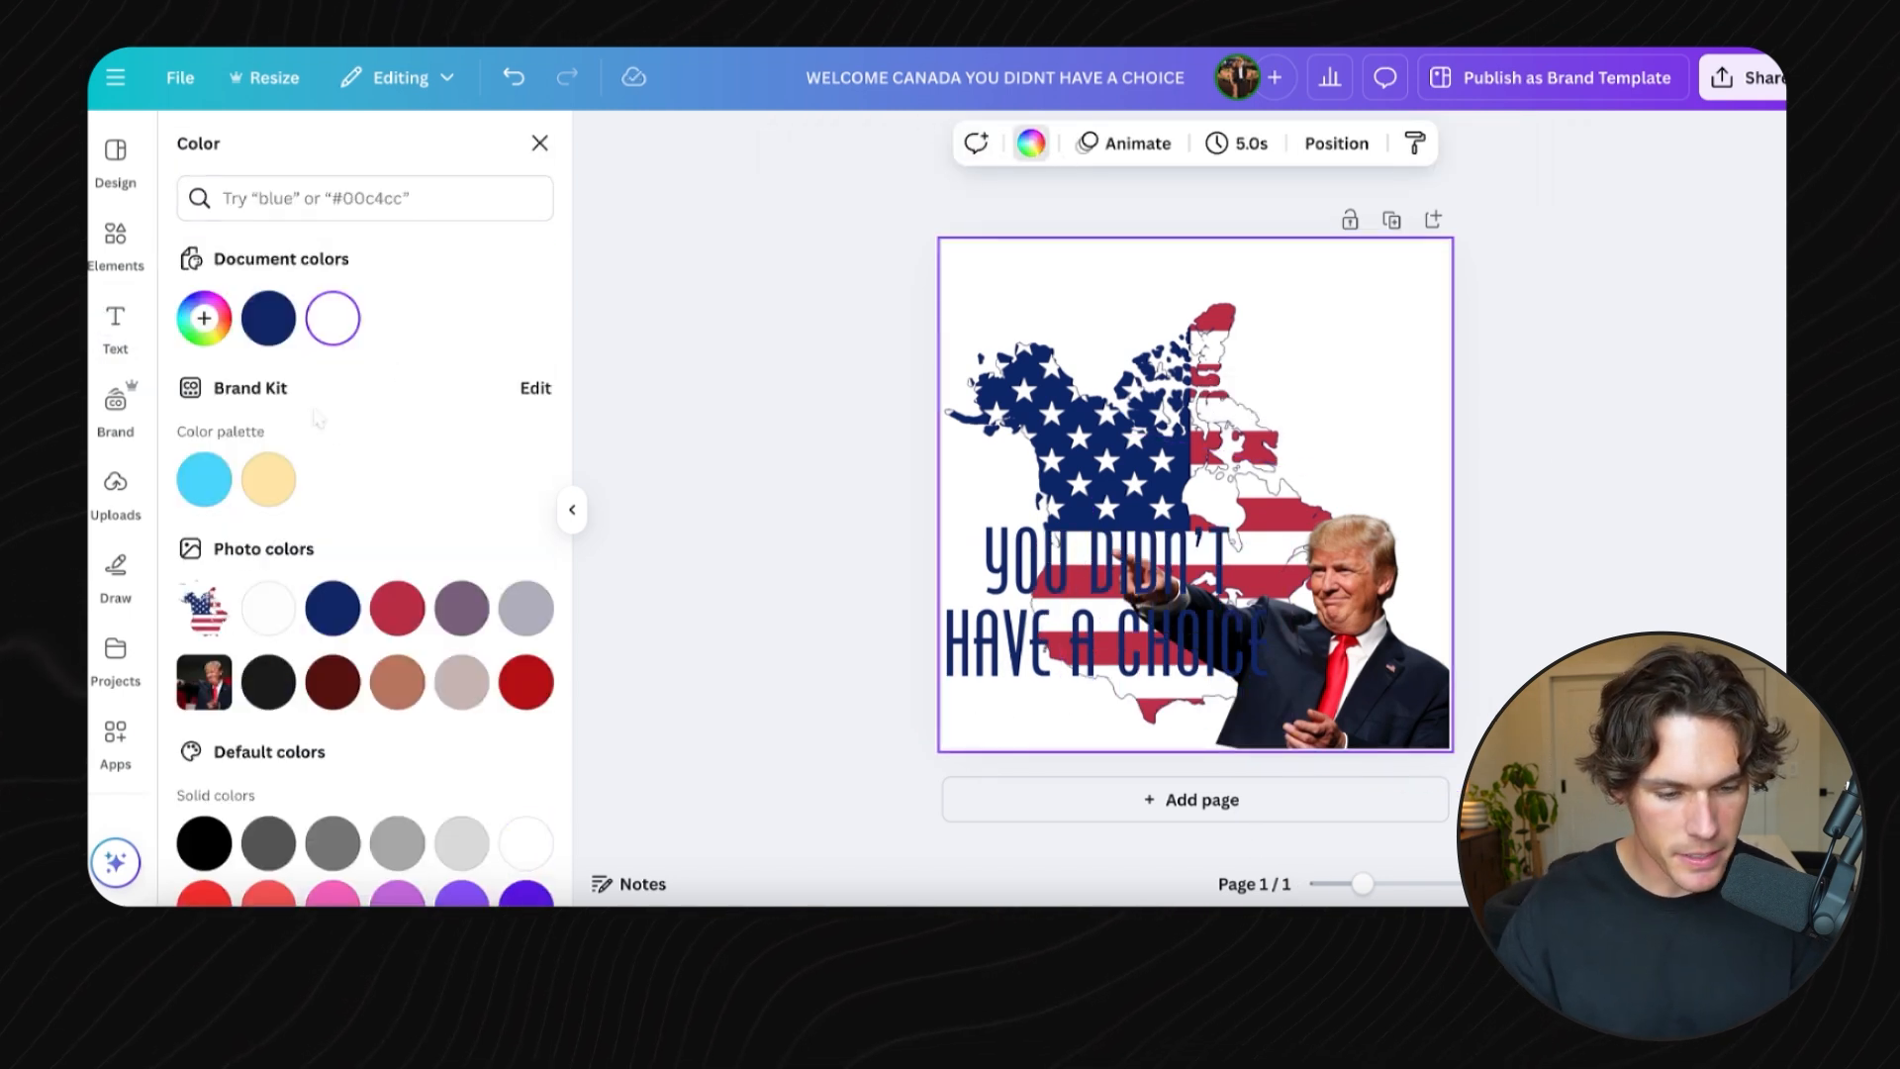
{"action": "left_click", "coordinate": [205, 478]}
- Change the smaller YOU DIDN'T HAVE A CHOICE text under the heading to white
{"action": "left_click", "coordinate": [1459, 423]}
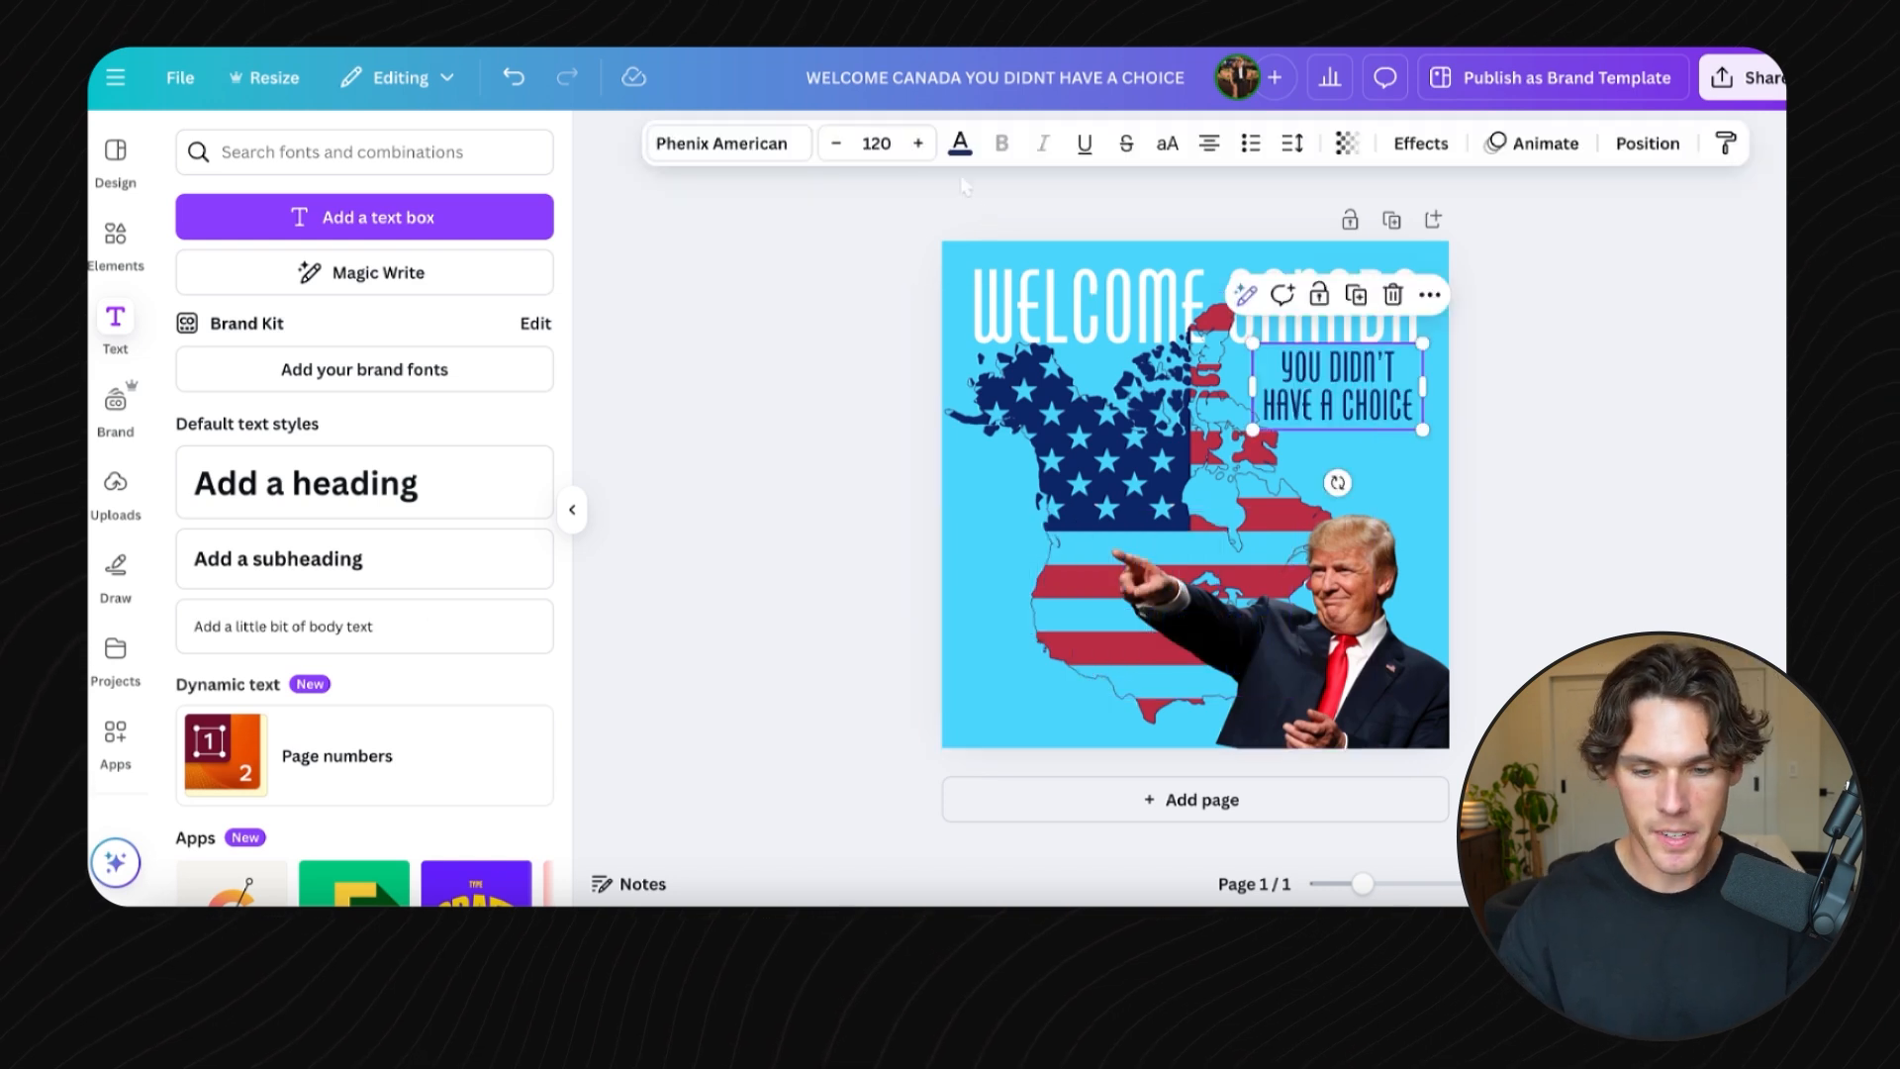
{"action": "left_click", "coordinate": [960, 146]}
{"action": "left_click", "coordinate": [397, 318]}
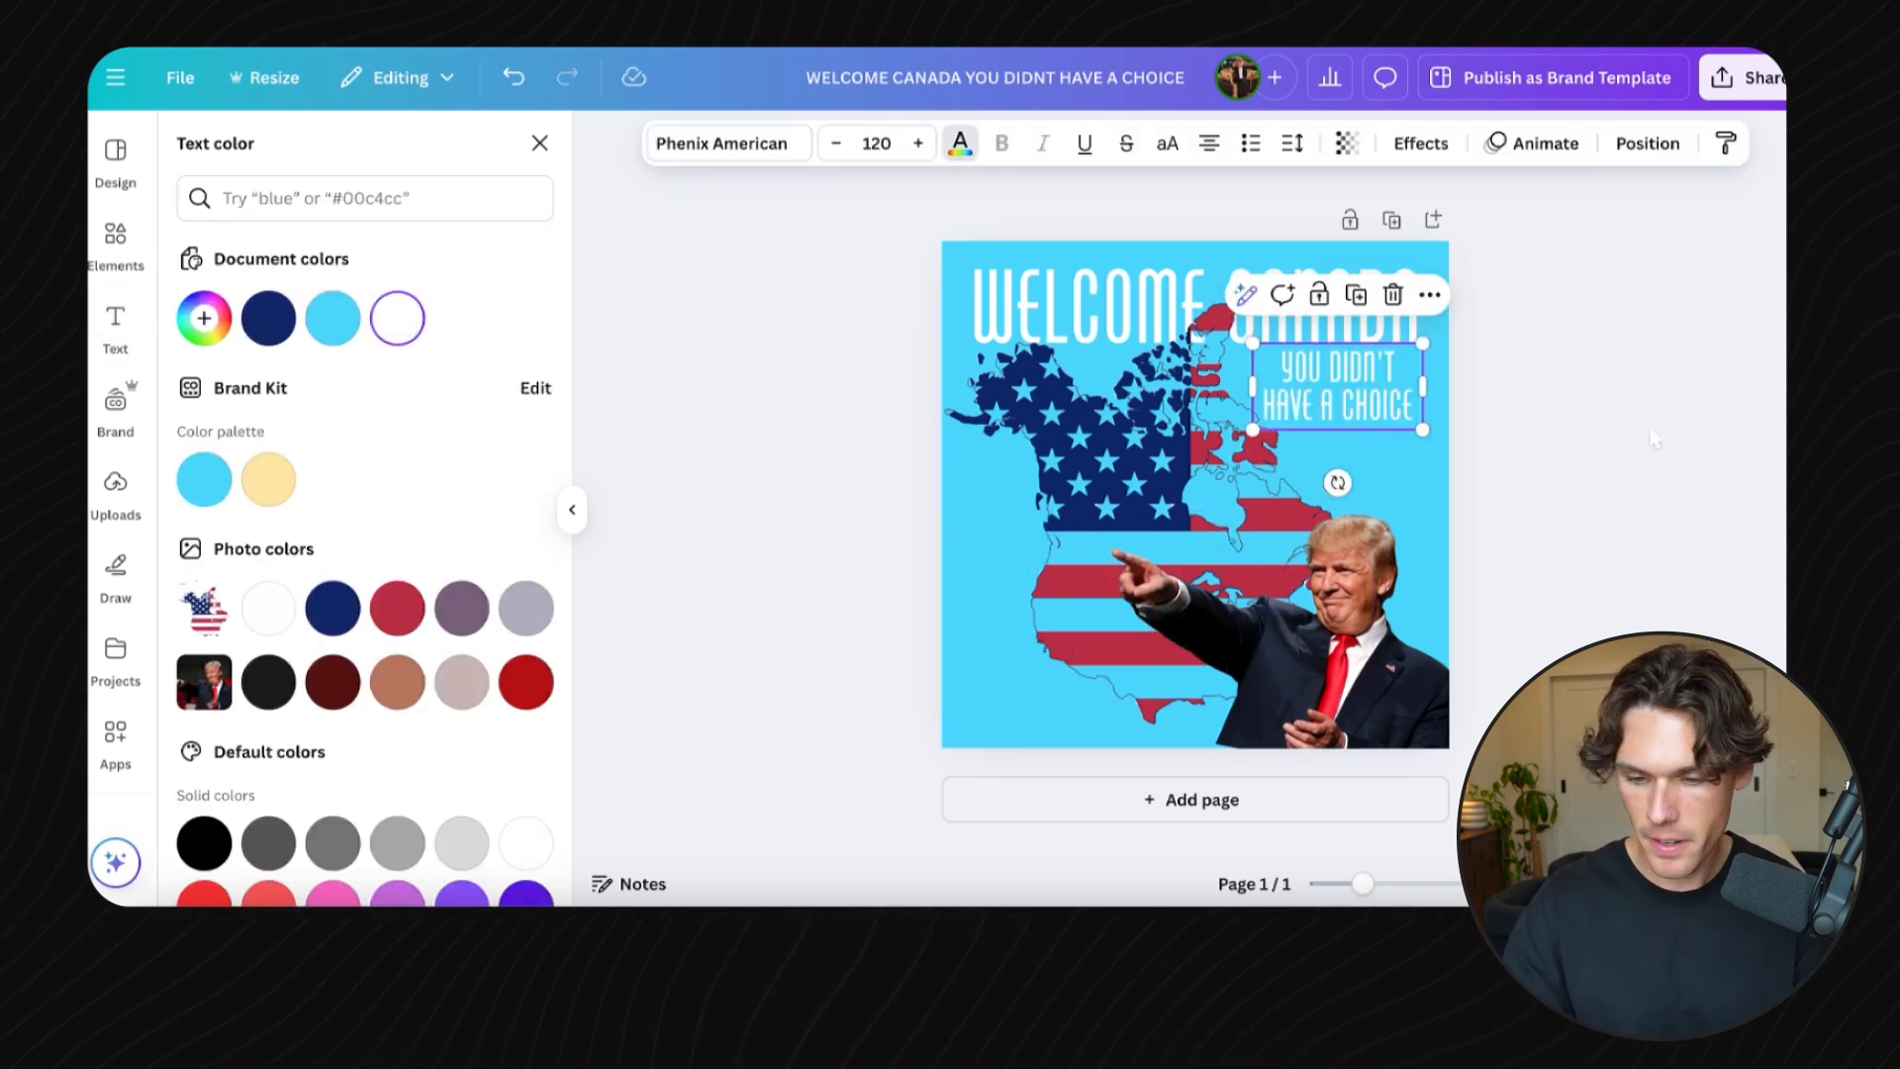
{"action": "left_click", "coordinate": [1651, 428]}
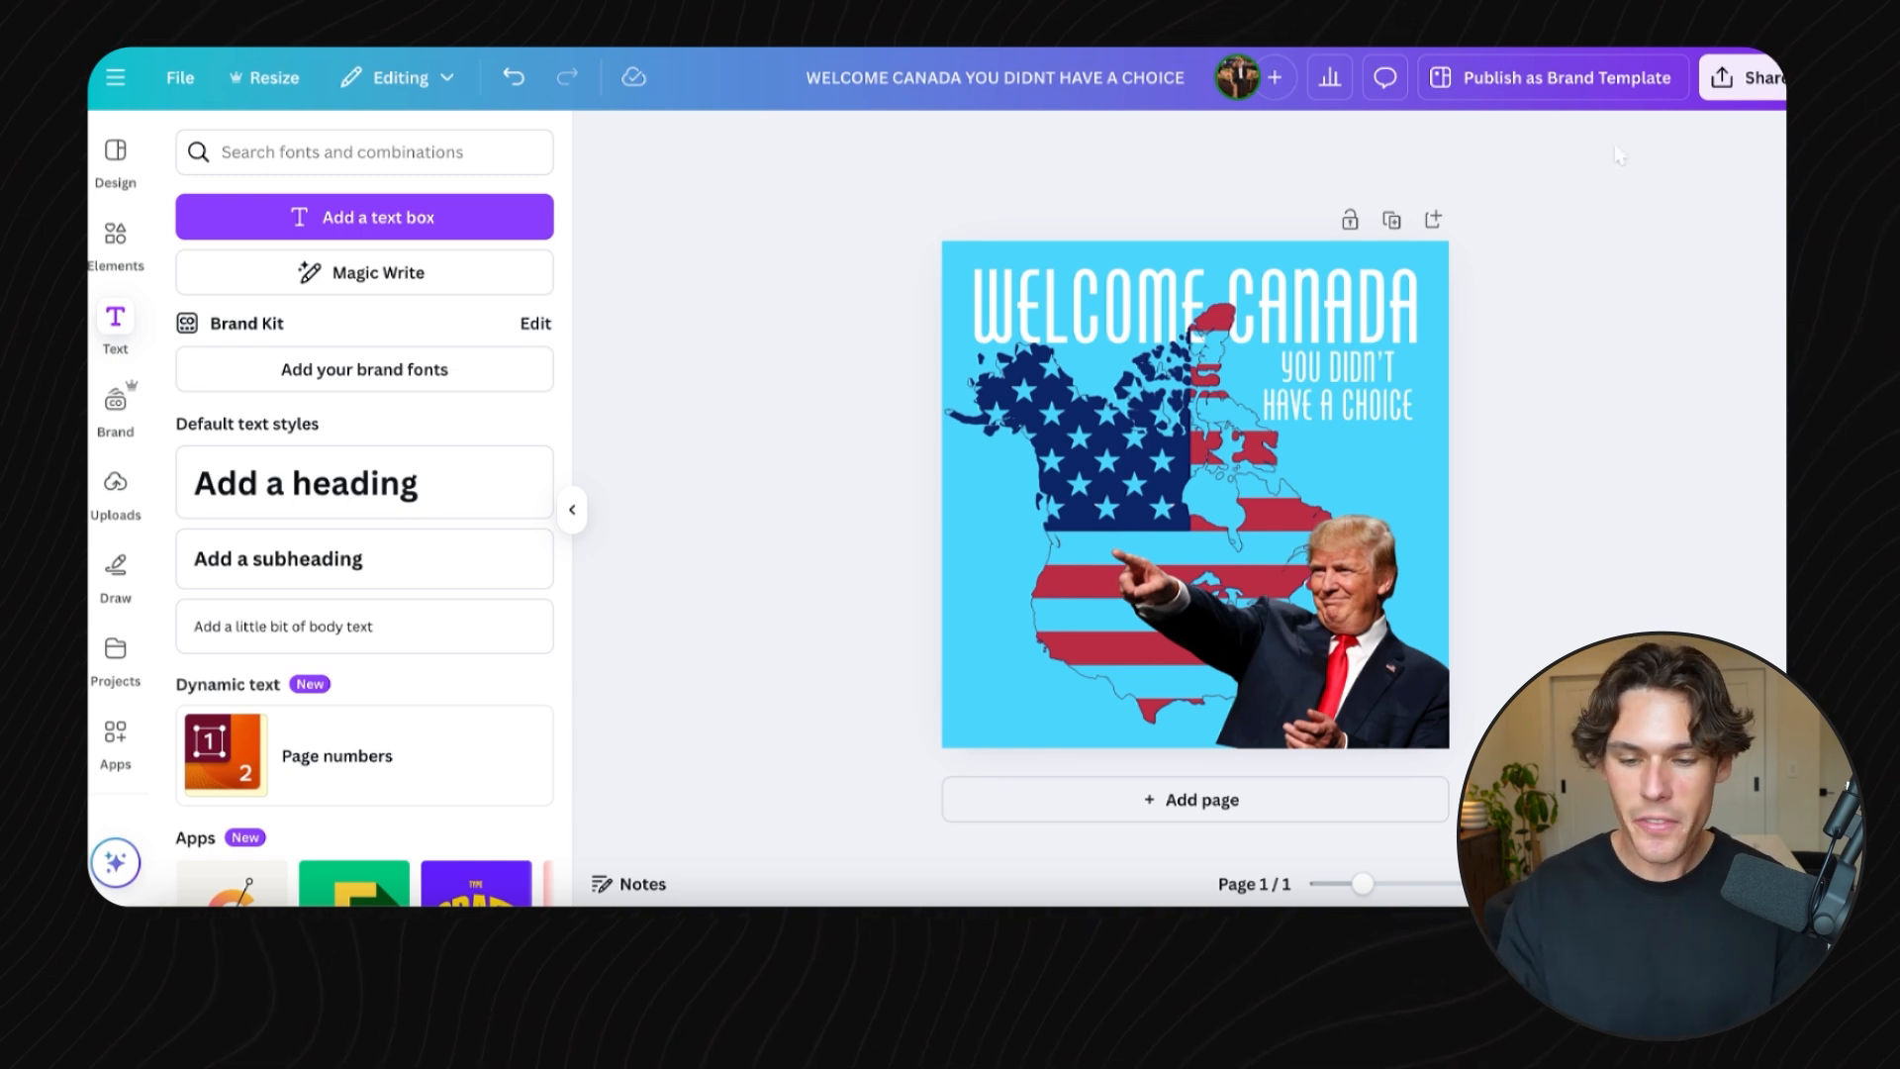
- Set the page background to white
{"action": "left_click", "coordinate": [1441, 448]}
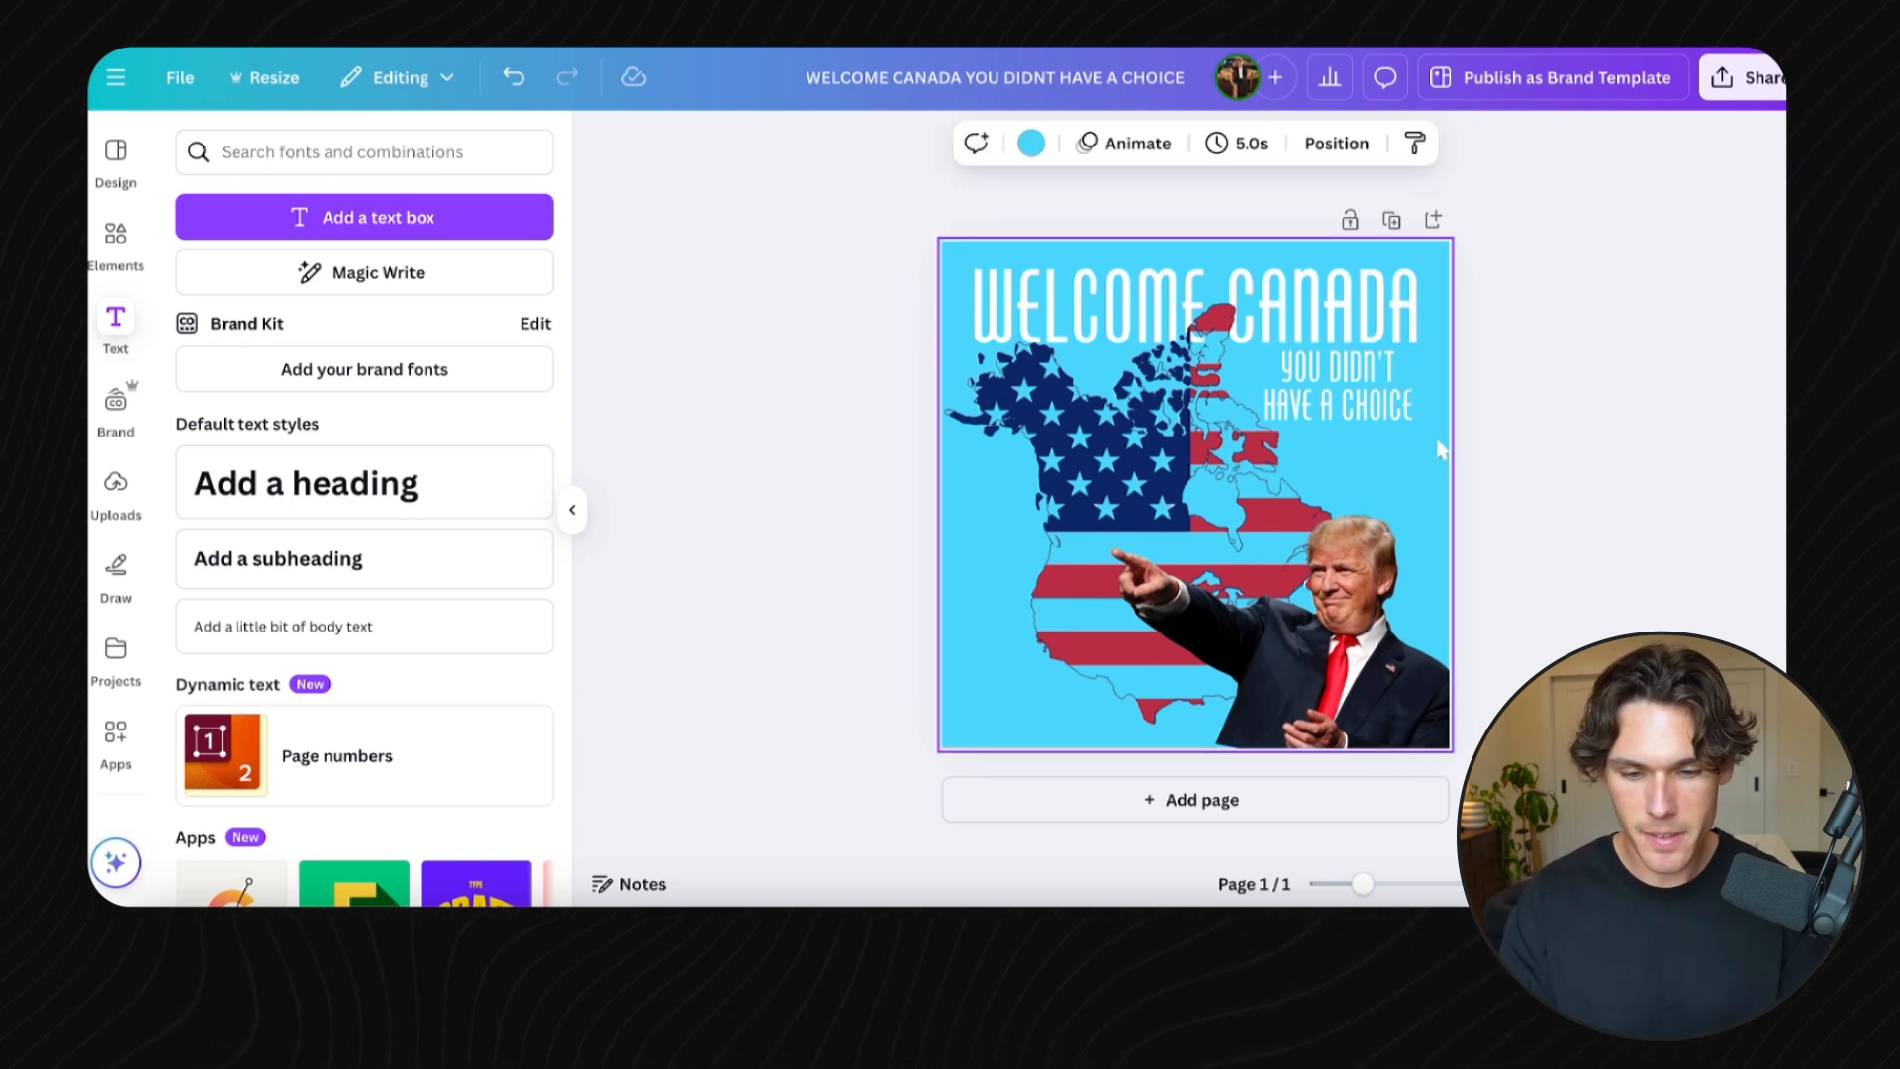
{"action": "left_click", "coordinate": [1030, 144]}
{"action": "left_click", "coordinate": [332, 318]}
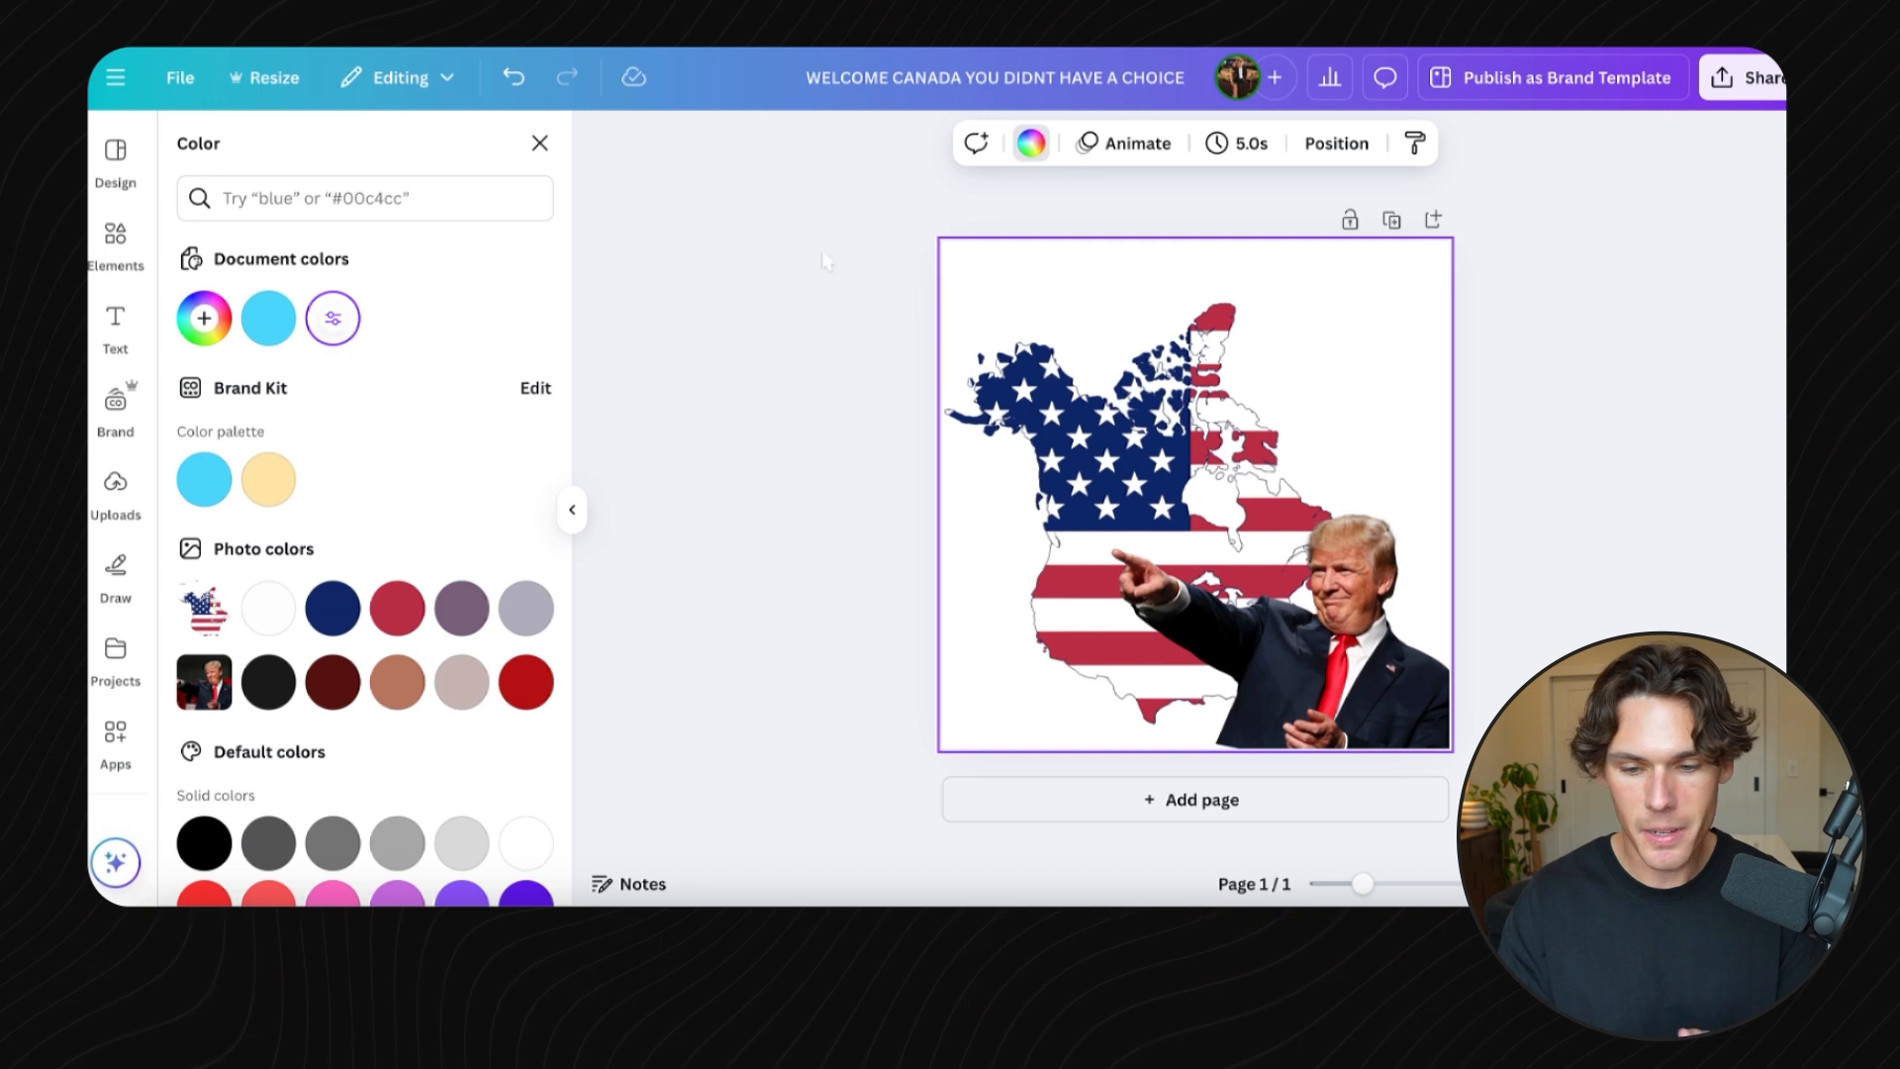
{"action": "key", "text": "Escape"}
{"action": "key", "text": "Escape"}
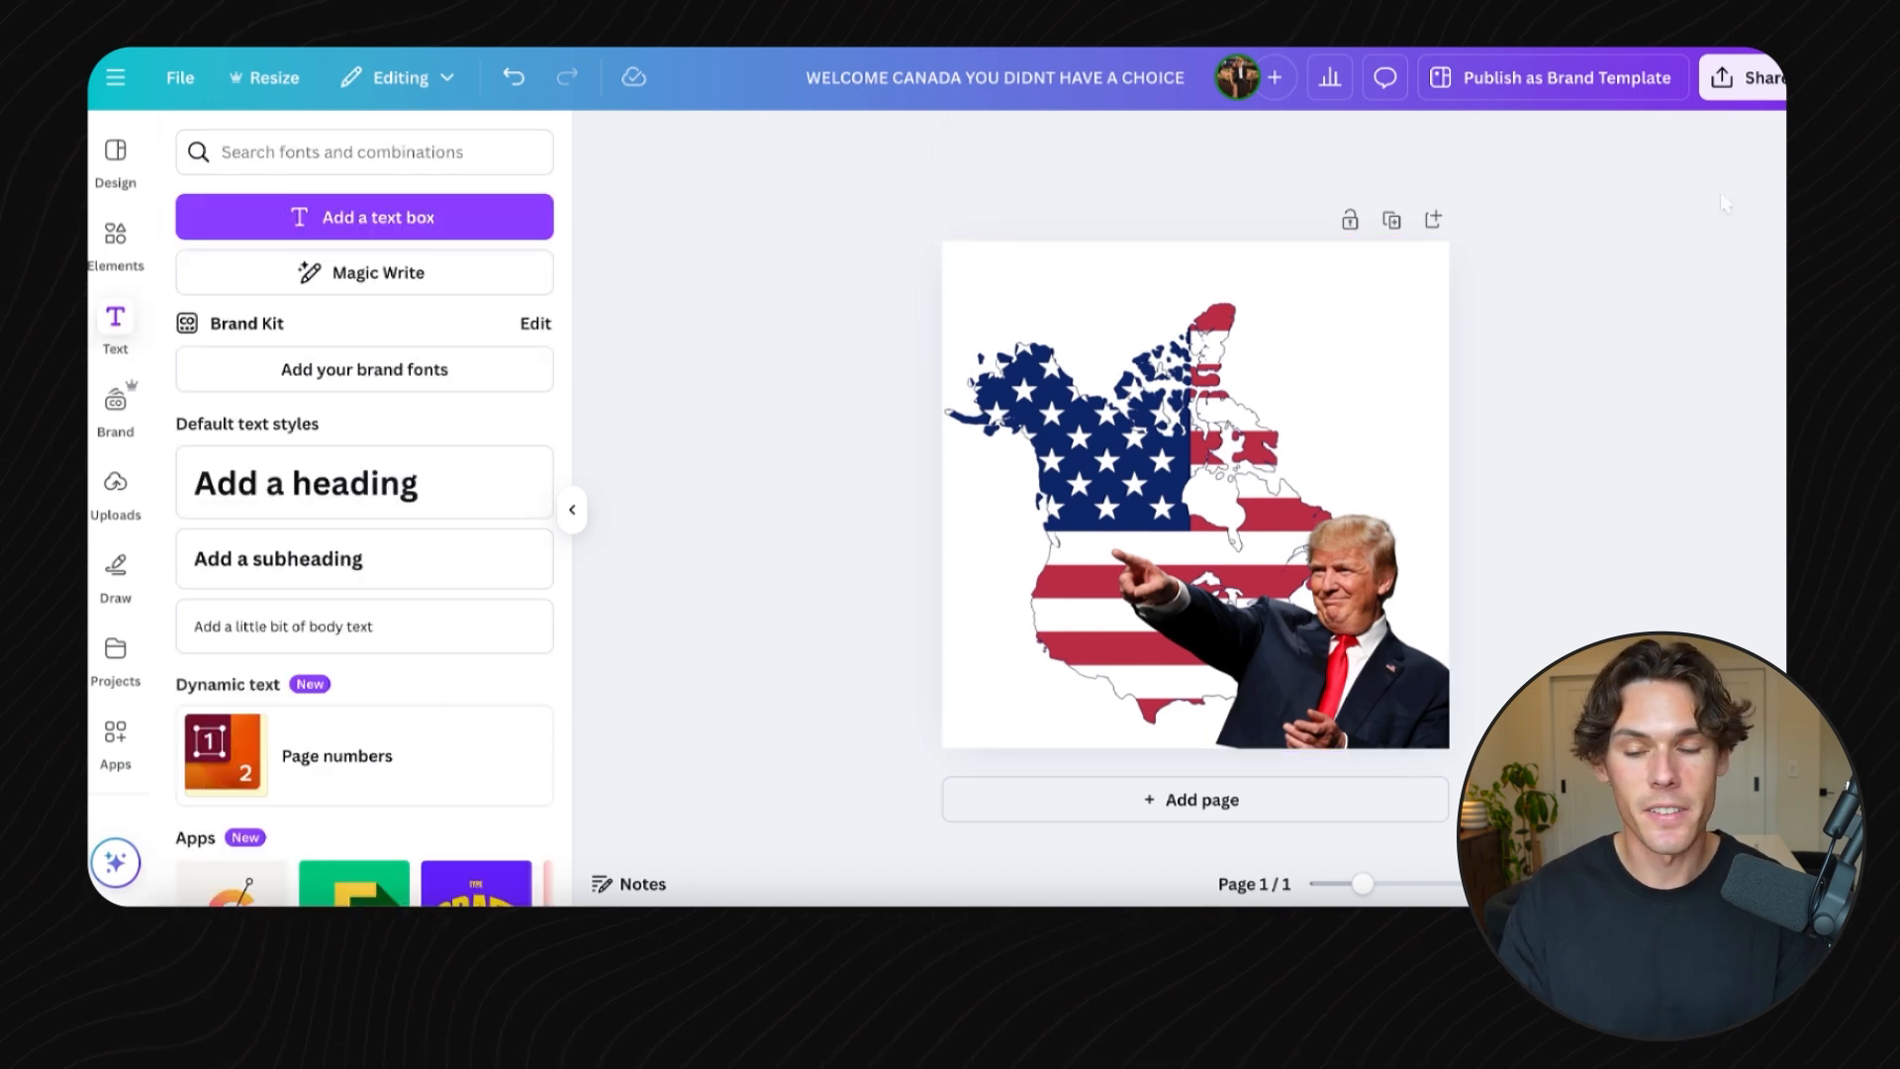
- Download the design as a PNG with a transparent background
{"action": "left_click", "coordinate": [1742, 77]}
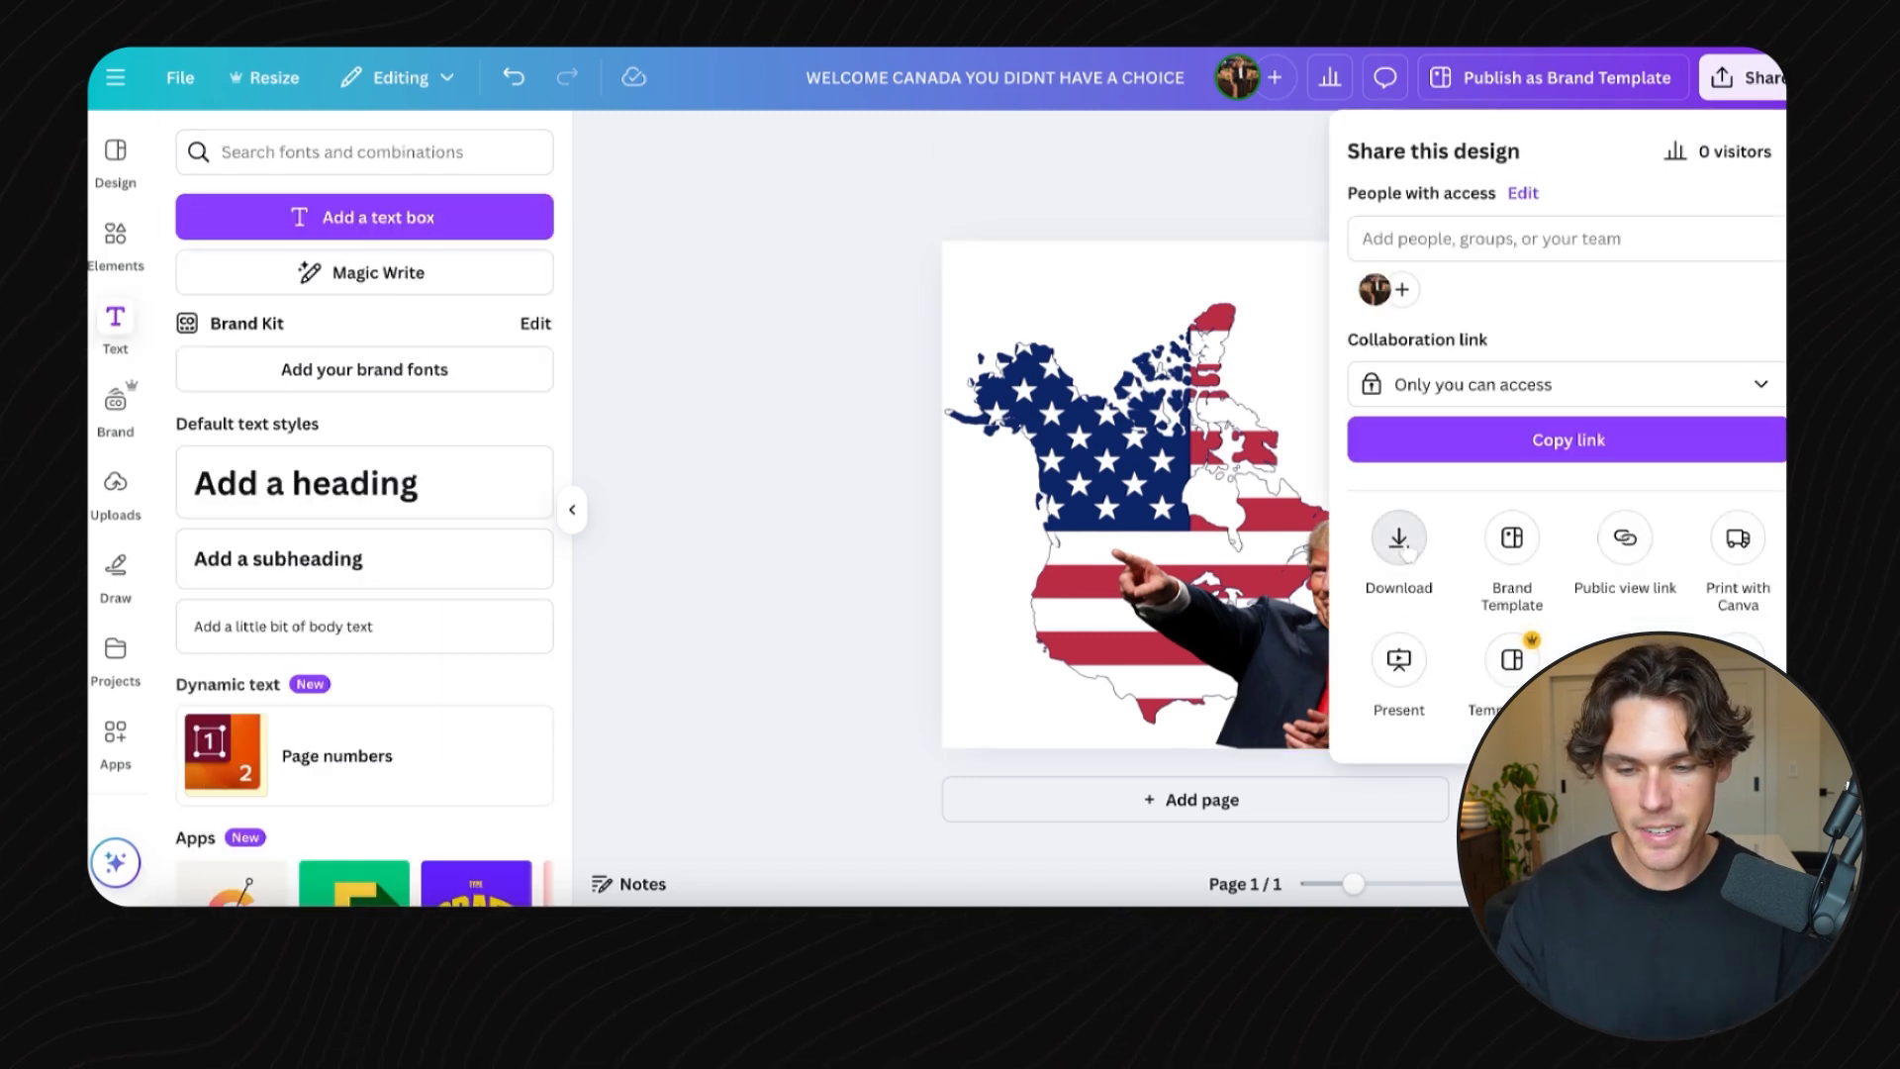
{"action": "left_click", "coordinate": [1399, 540]}
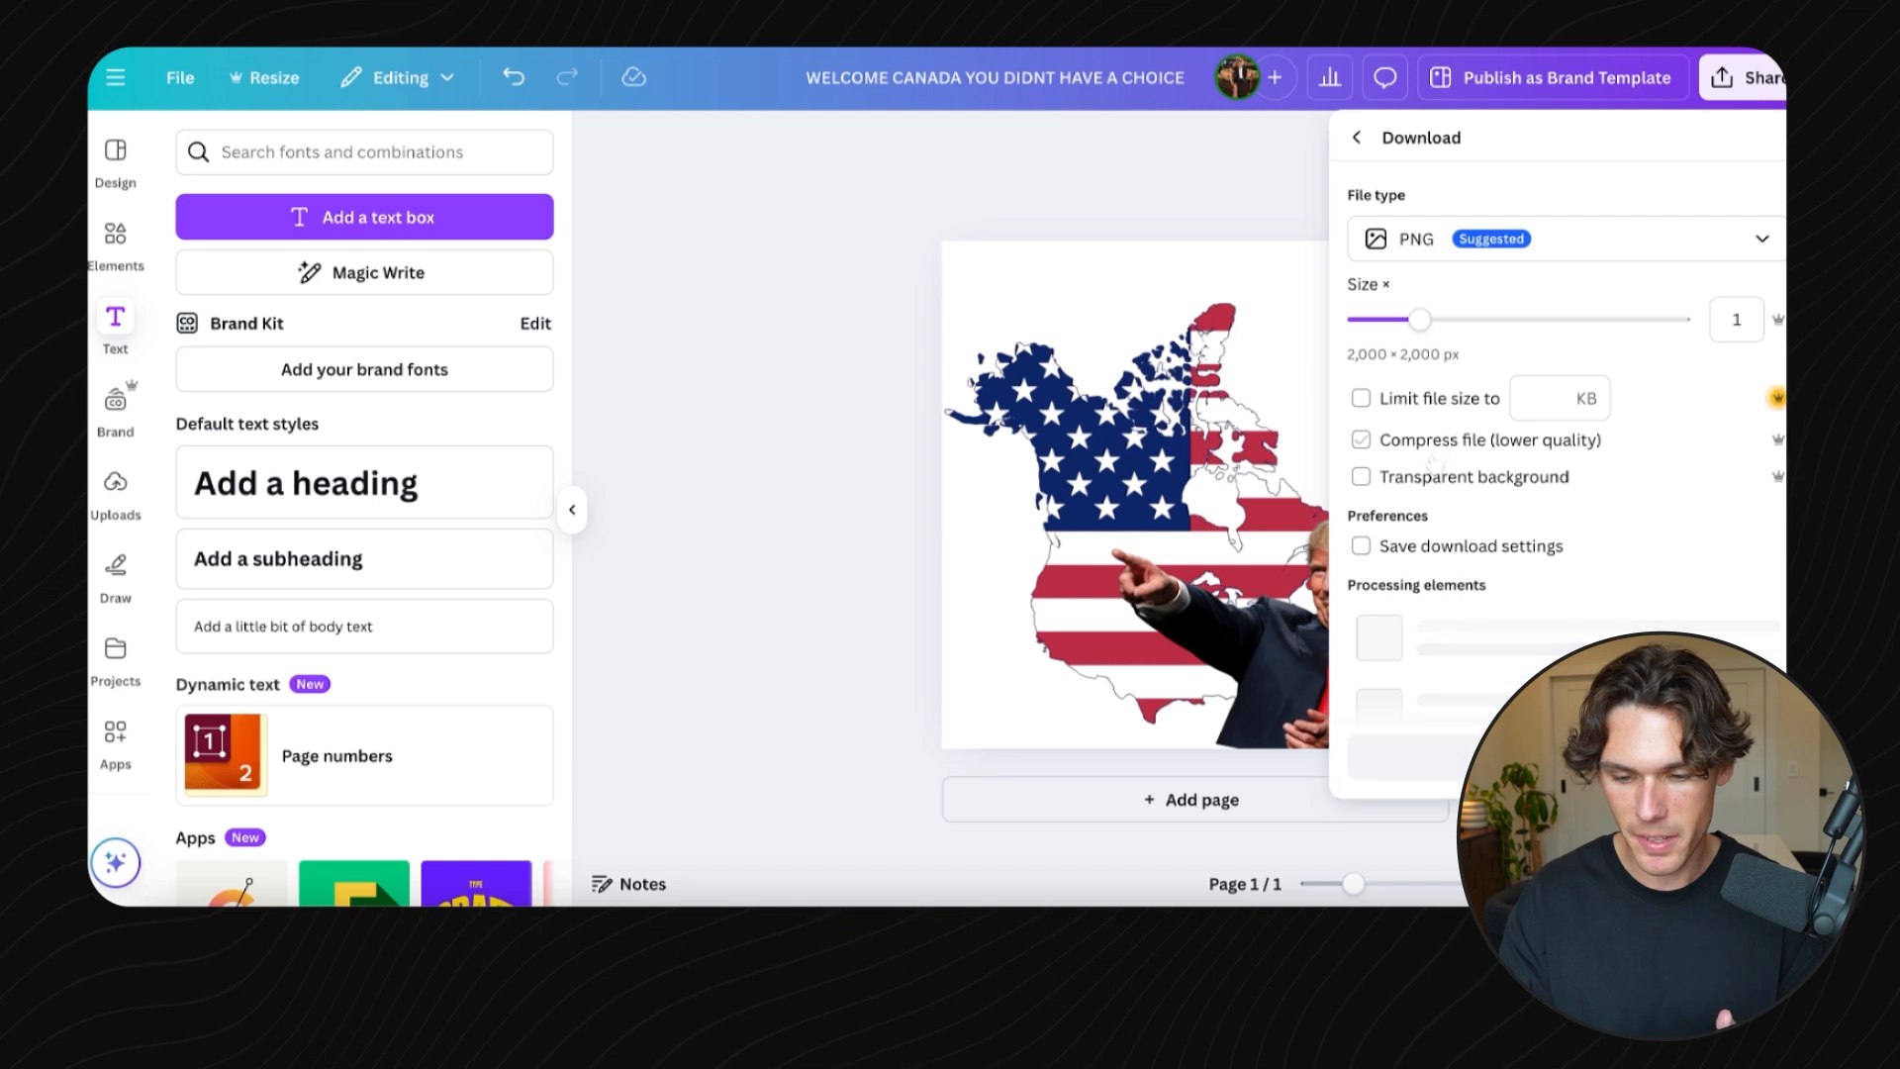
{"action": "left_click", "coordinate": [1427, 479]}
{"action": "left_click", "coordinate": [1478, 587]}
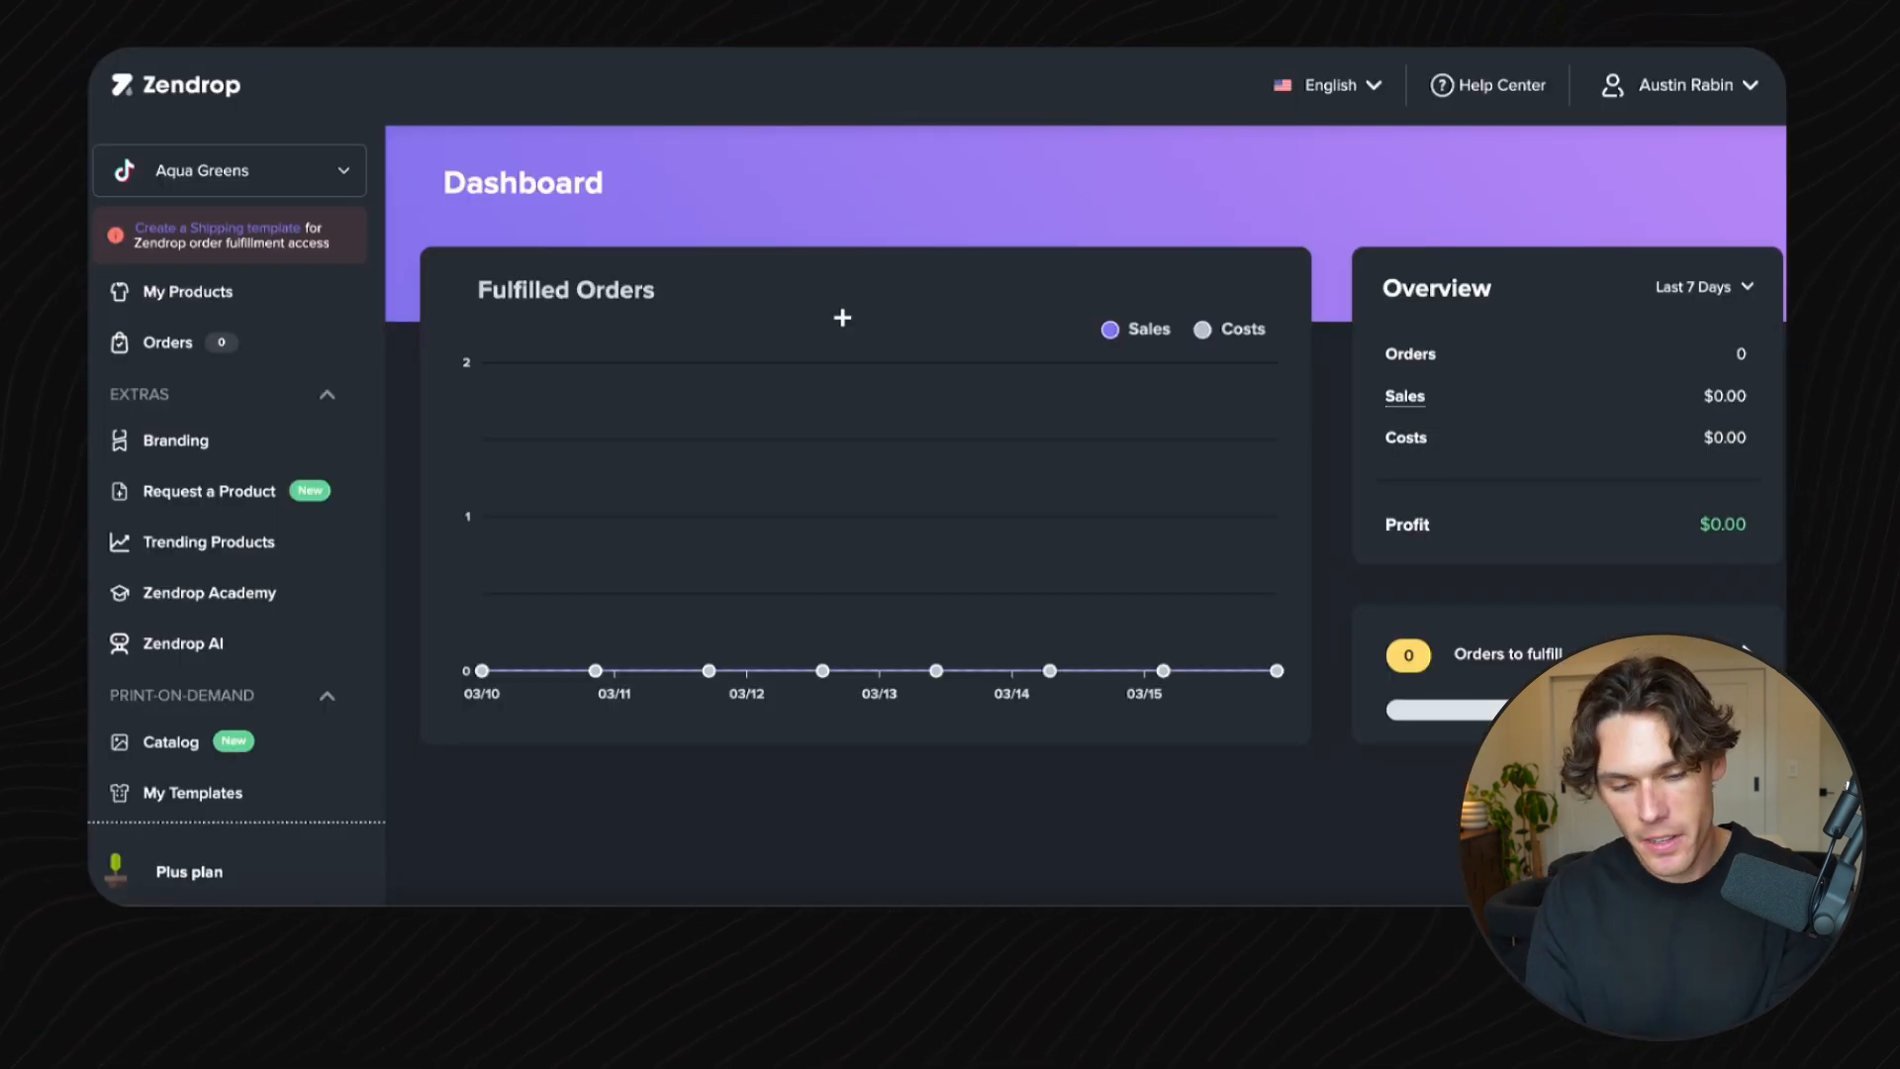
- In Zendrop, browse the catalog's men's T-shirts and start a design on the Unisex Classic Tee | Gildan 5000
{"action": "left_click", "coordinate": [190, 745]}
{"action": "mouse_move", "coordinate": [621, 209]}
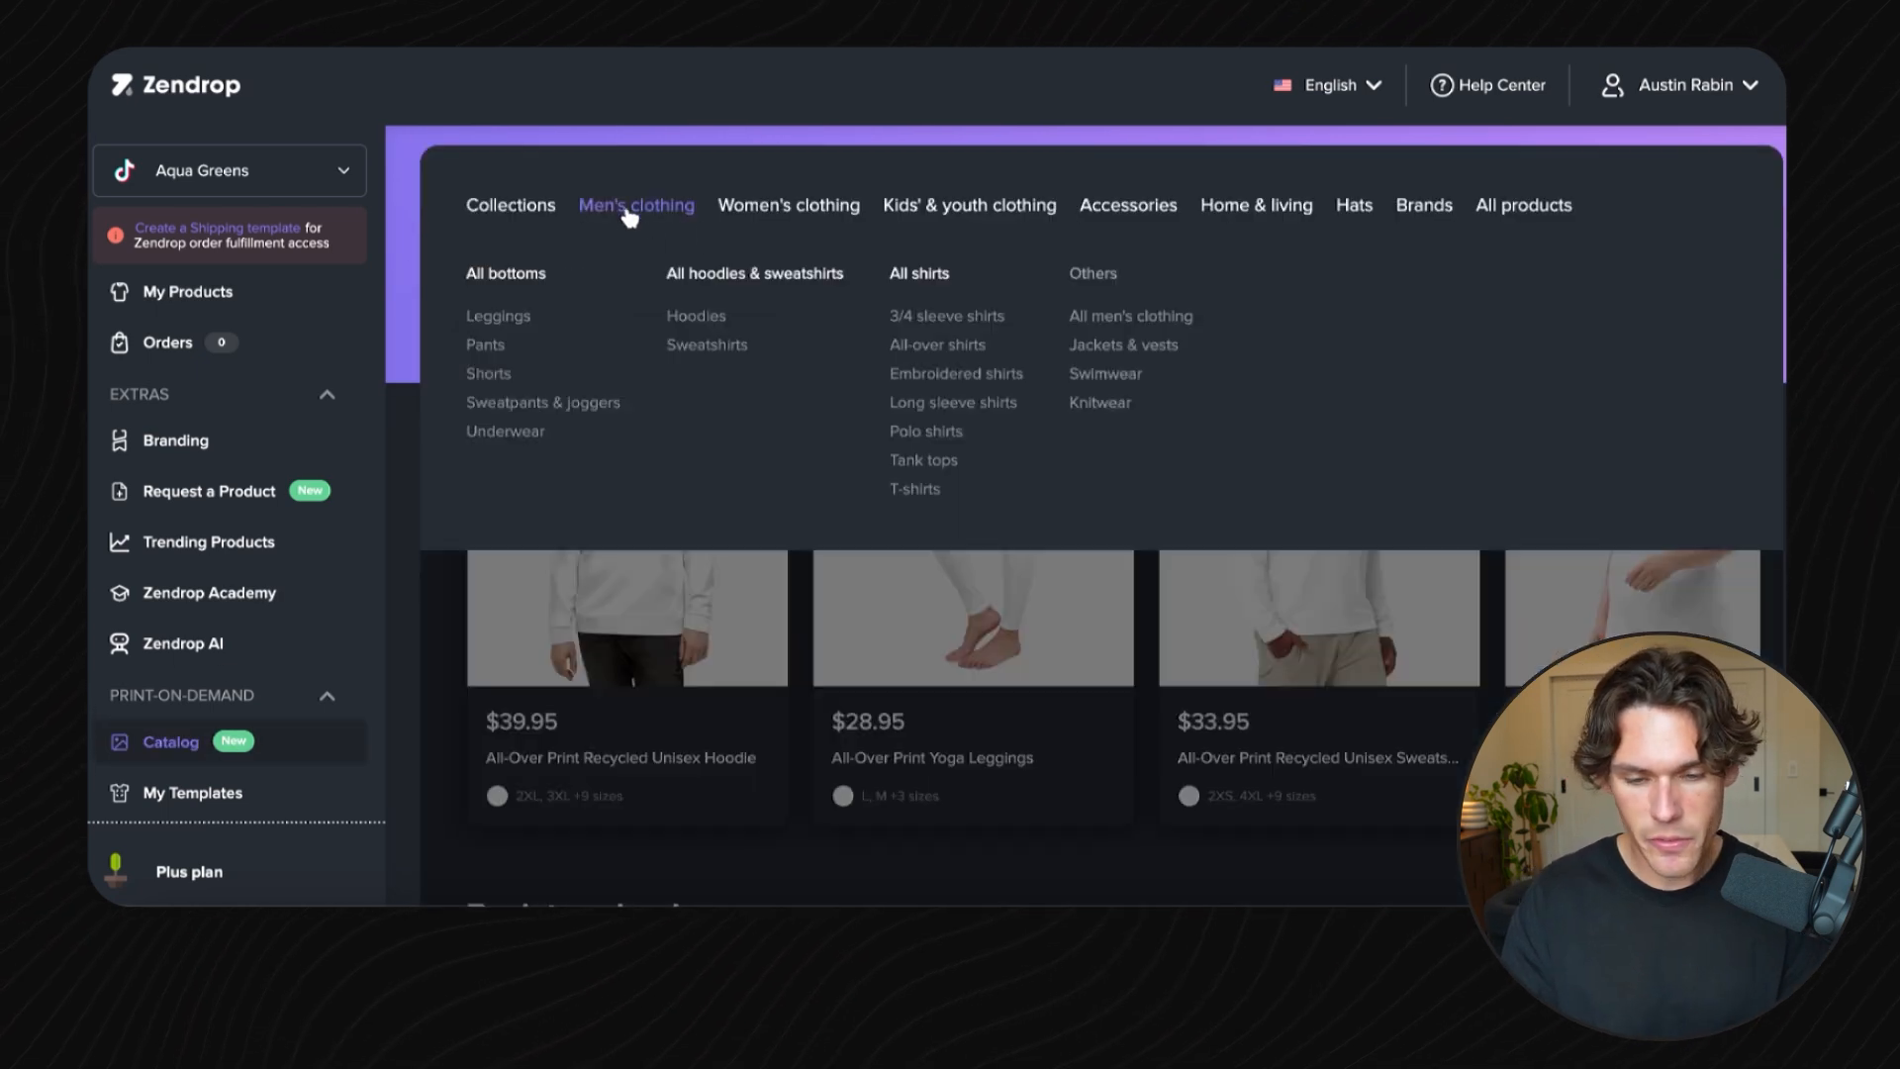
{"action": "left_click", "coordinate": [931, 495]}
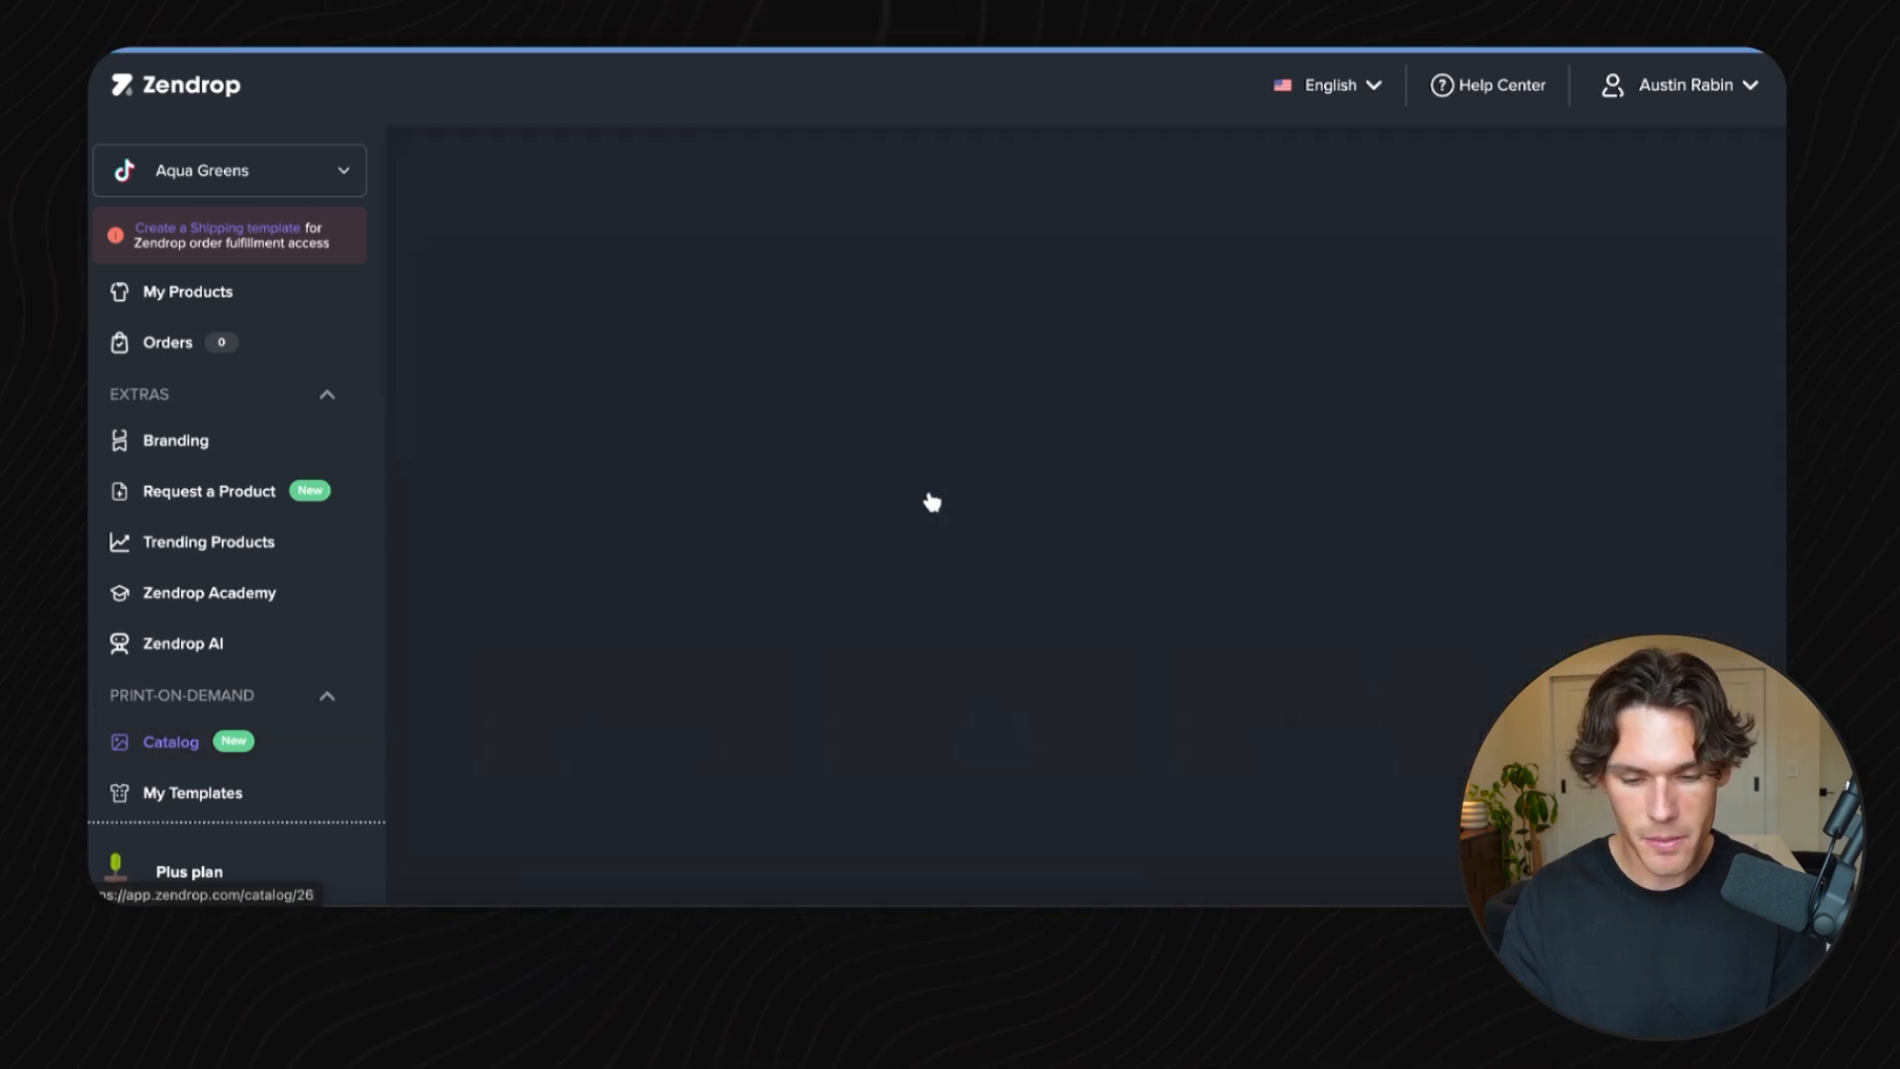
{"action": "scroll", "coordinate": [1049, 381], "scroll_direction": "down", "scroll_amount": 1}
{"action": "scroll", "coordinate": [1053, 388], "scroll_direction": "down", "scroll_amount": 7}
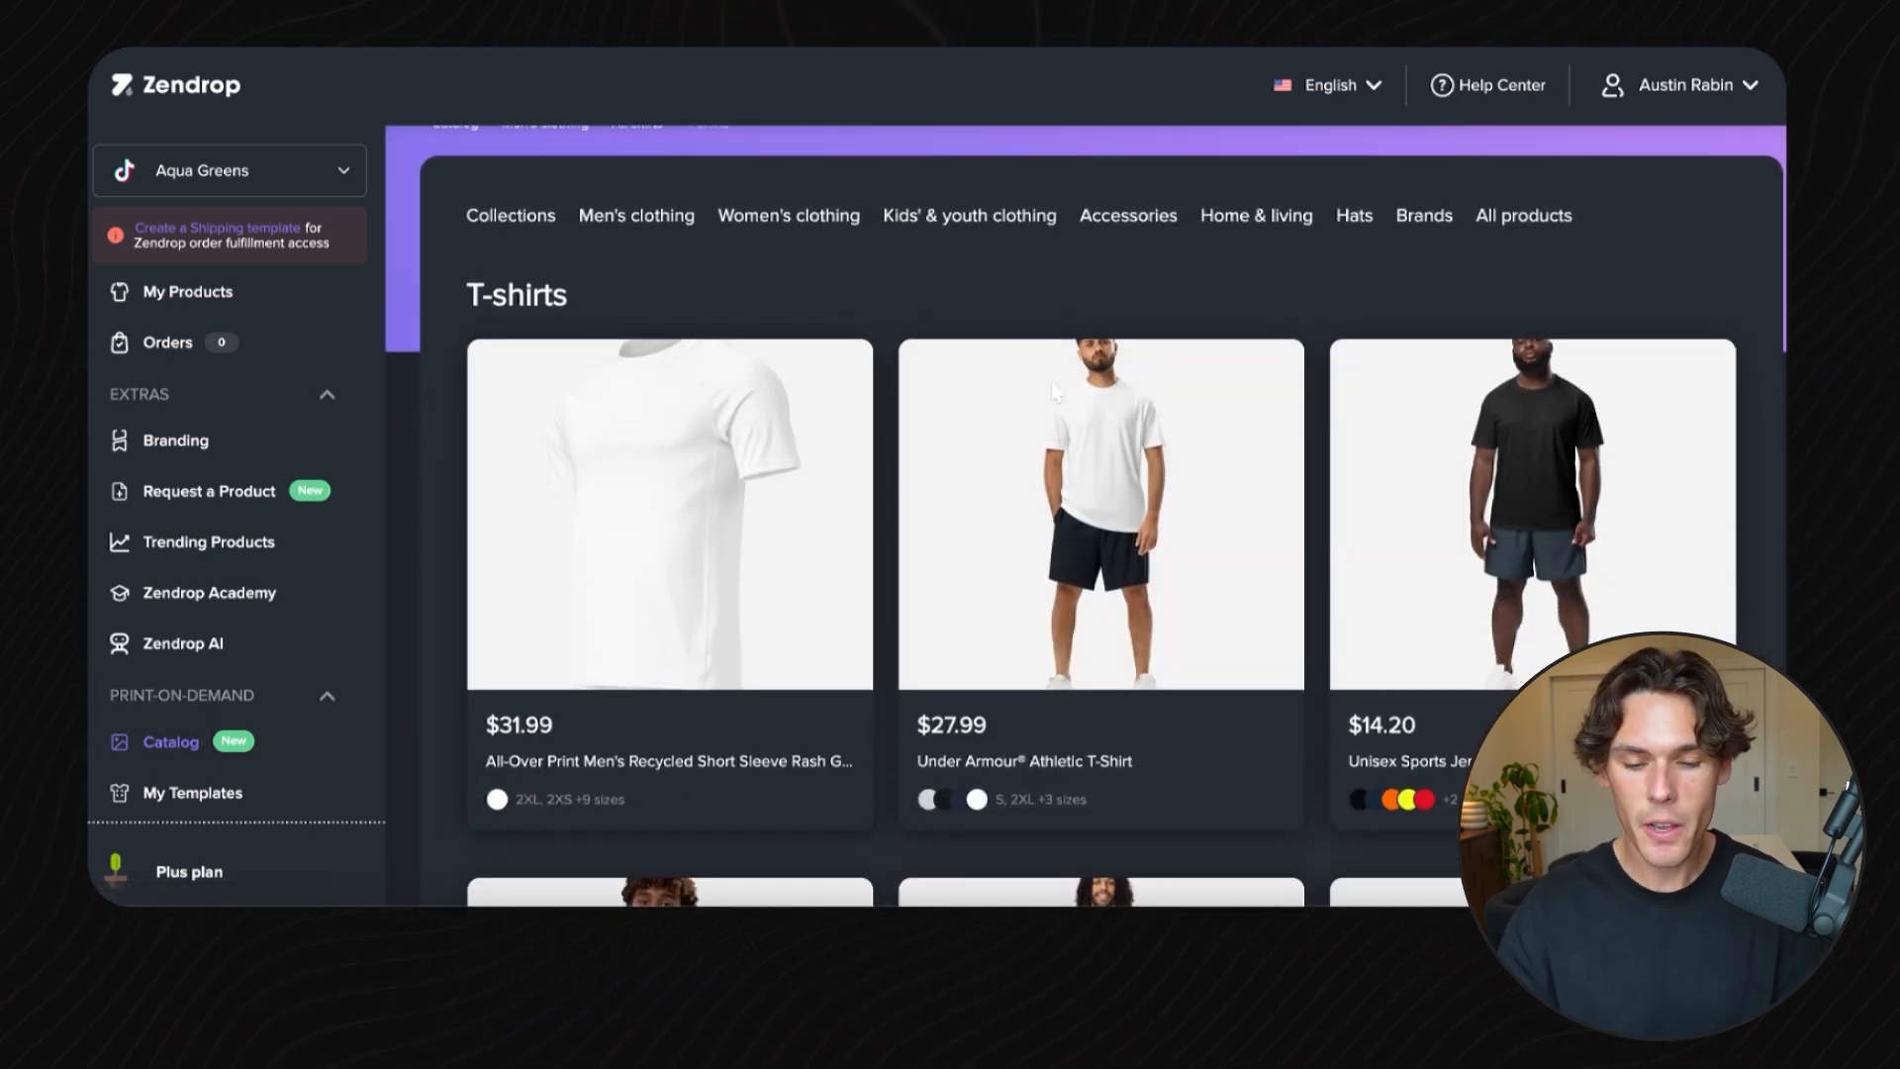
{"action": "scroll", "coordinate": [1052, 386], "scroll_direction": "down", "scroll_amount": 5}
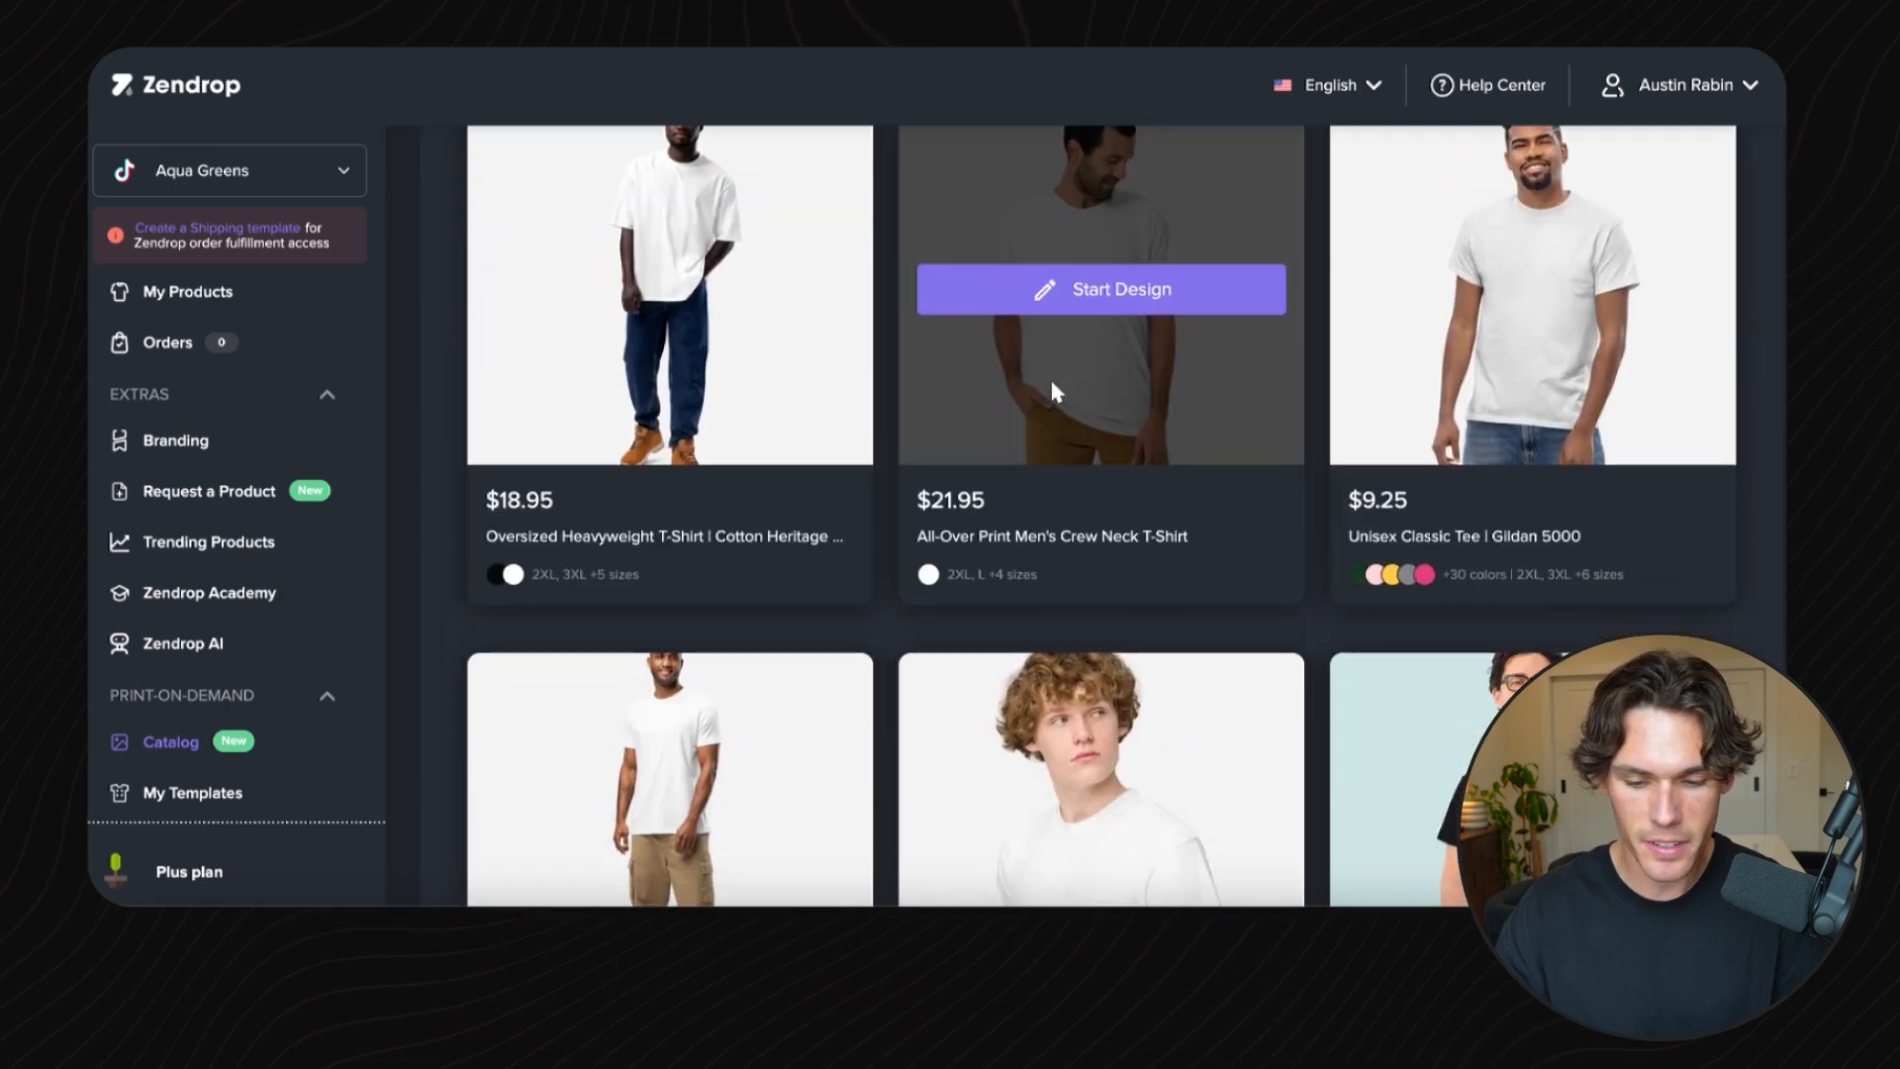
{"action": "scroll", "coordinate": [1611, 271], "scroll_direction": "up", "scroll_amount": 1}
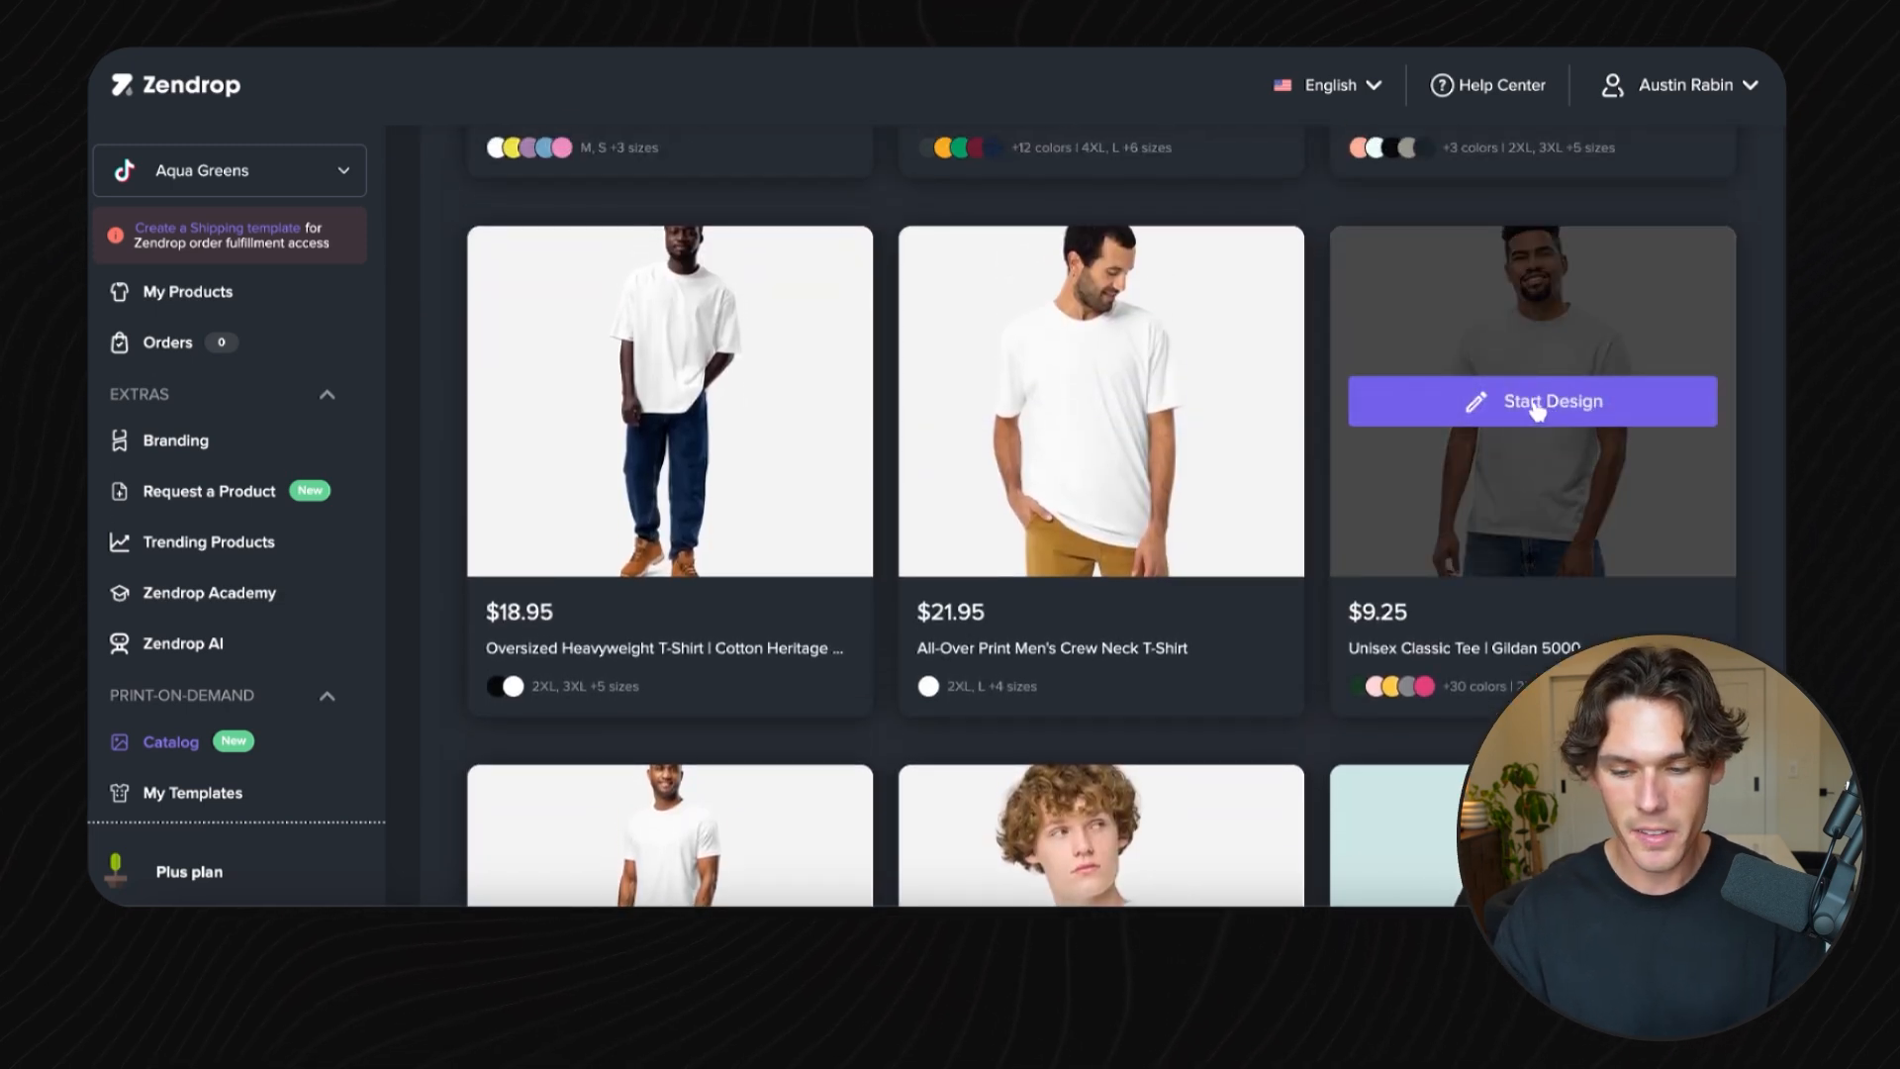
{"action": "left_click", "coordinate": [1537, 410]}
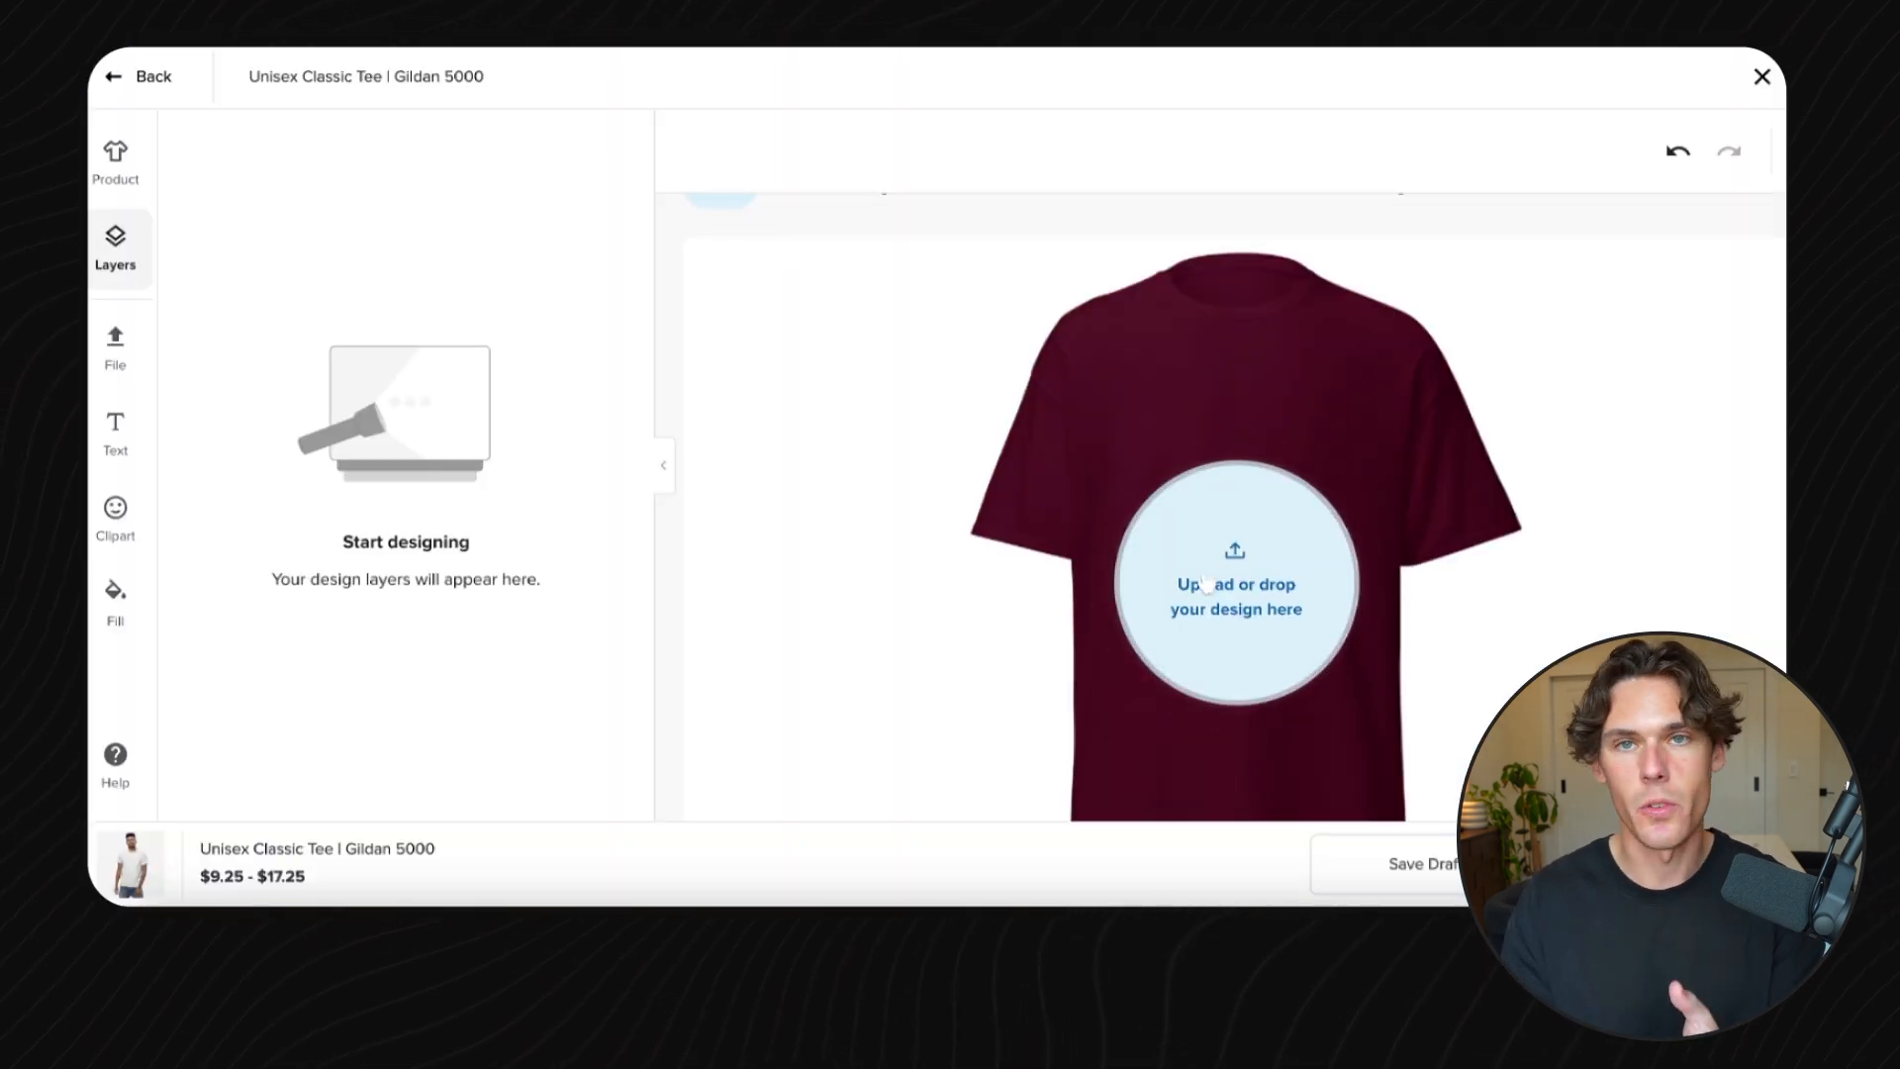
- Upload the downloaded Welcome Canada PNG onto the shirt
{"action": "left_click", "coordinate": [1206, 584]}
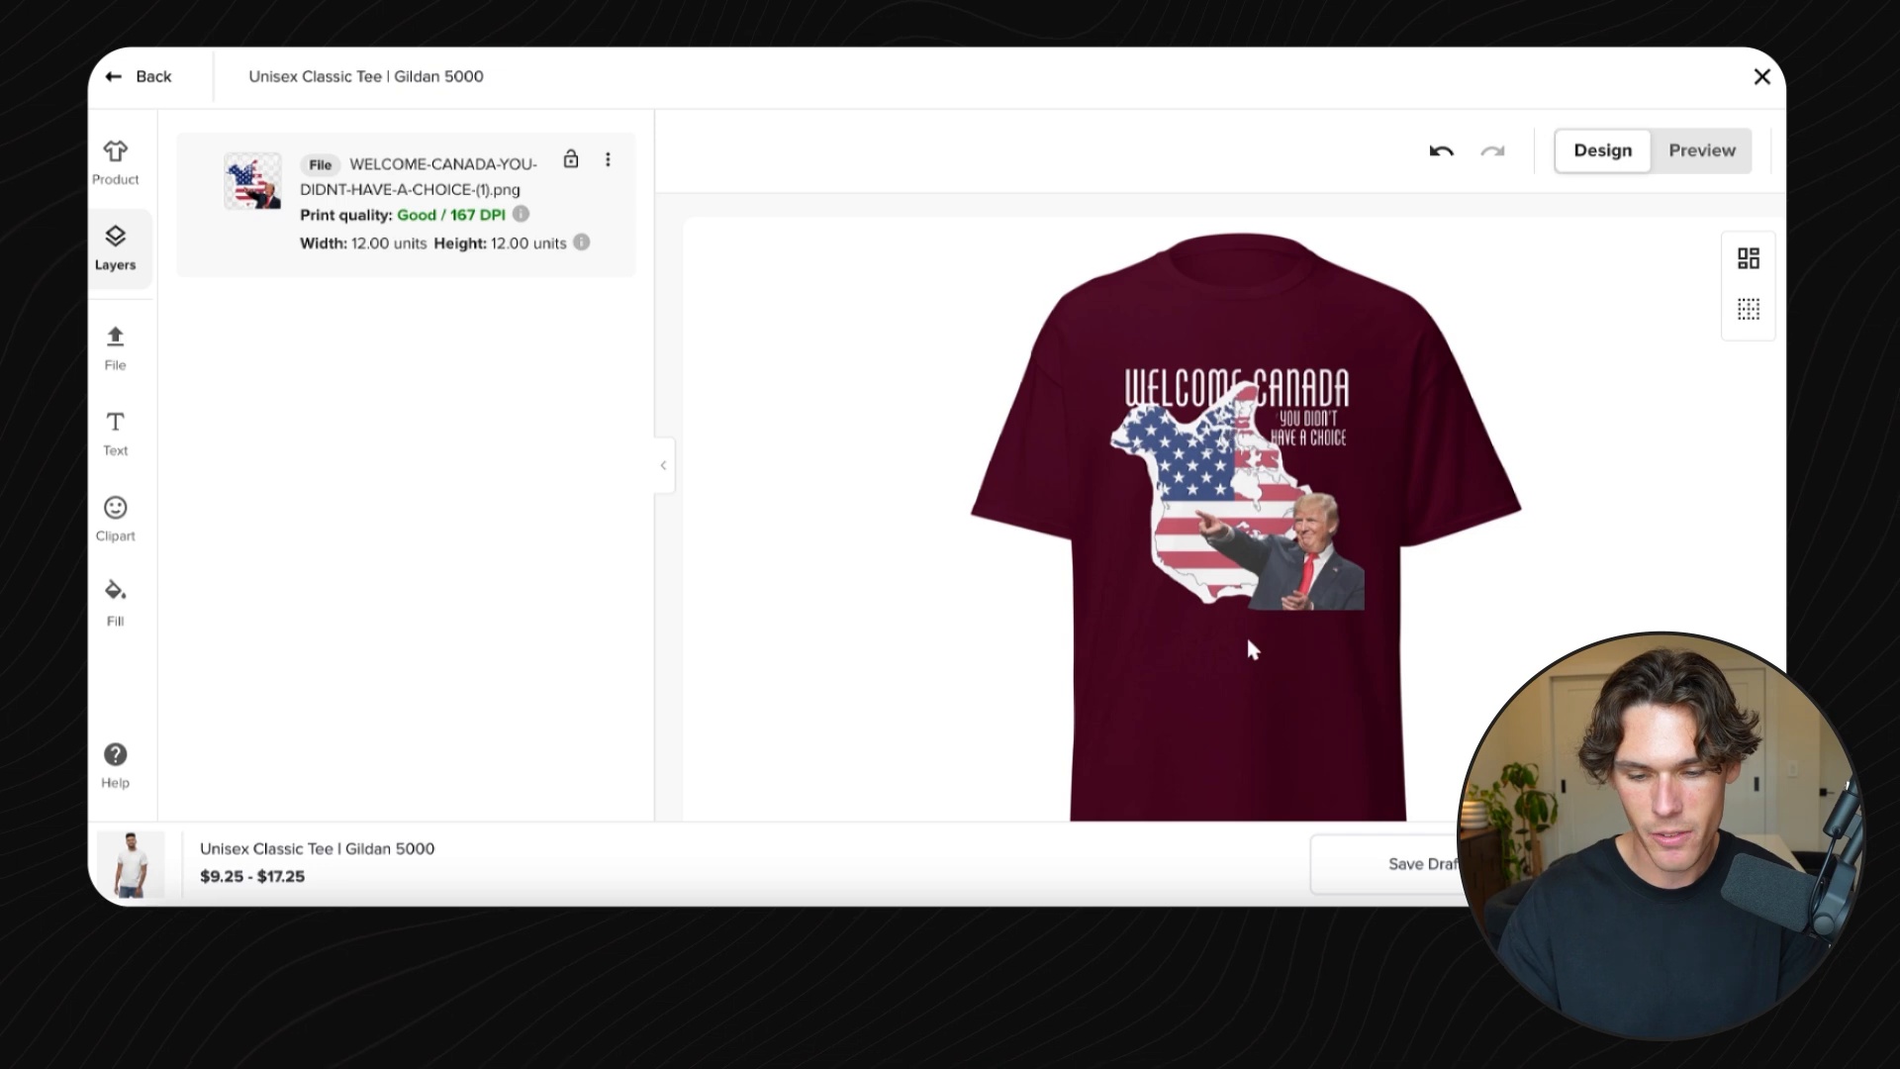
{"action": "scroll", "coordinate": [1289, 418], "scroll_direction": "down", "scroll_amount": 2}
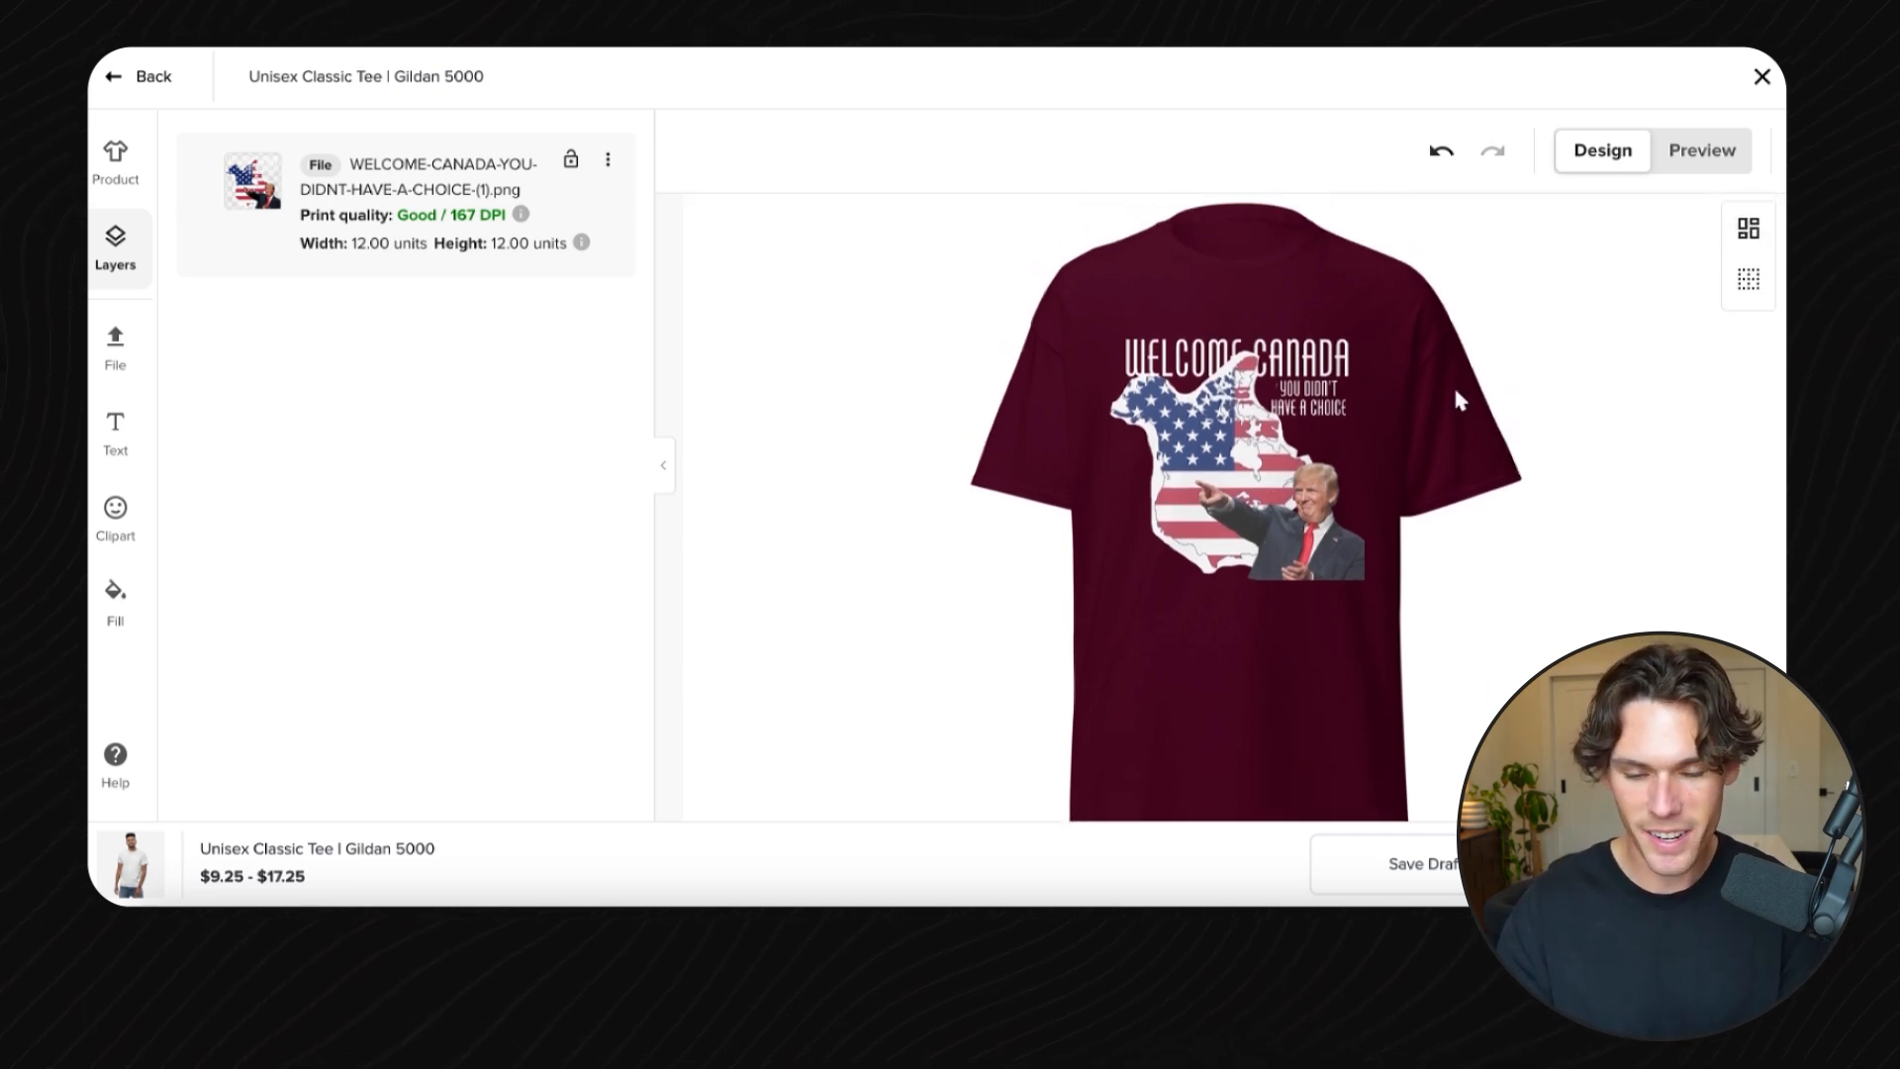
{"action": "scroll", "coordinate": [718, 287], "scroll_direction": "up", "scroll_amount": 3}
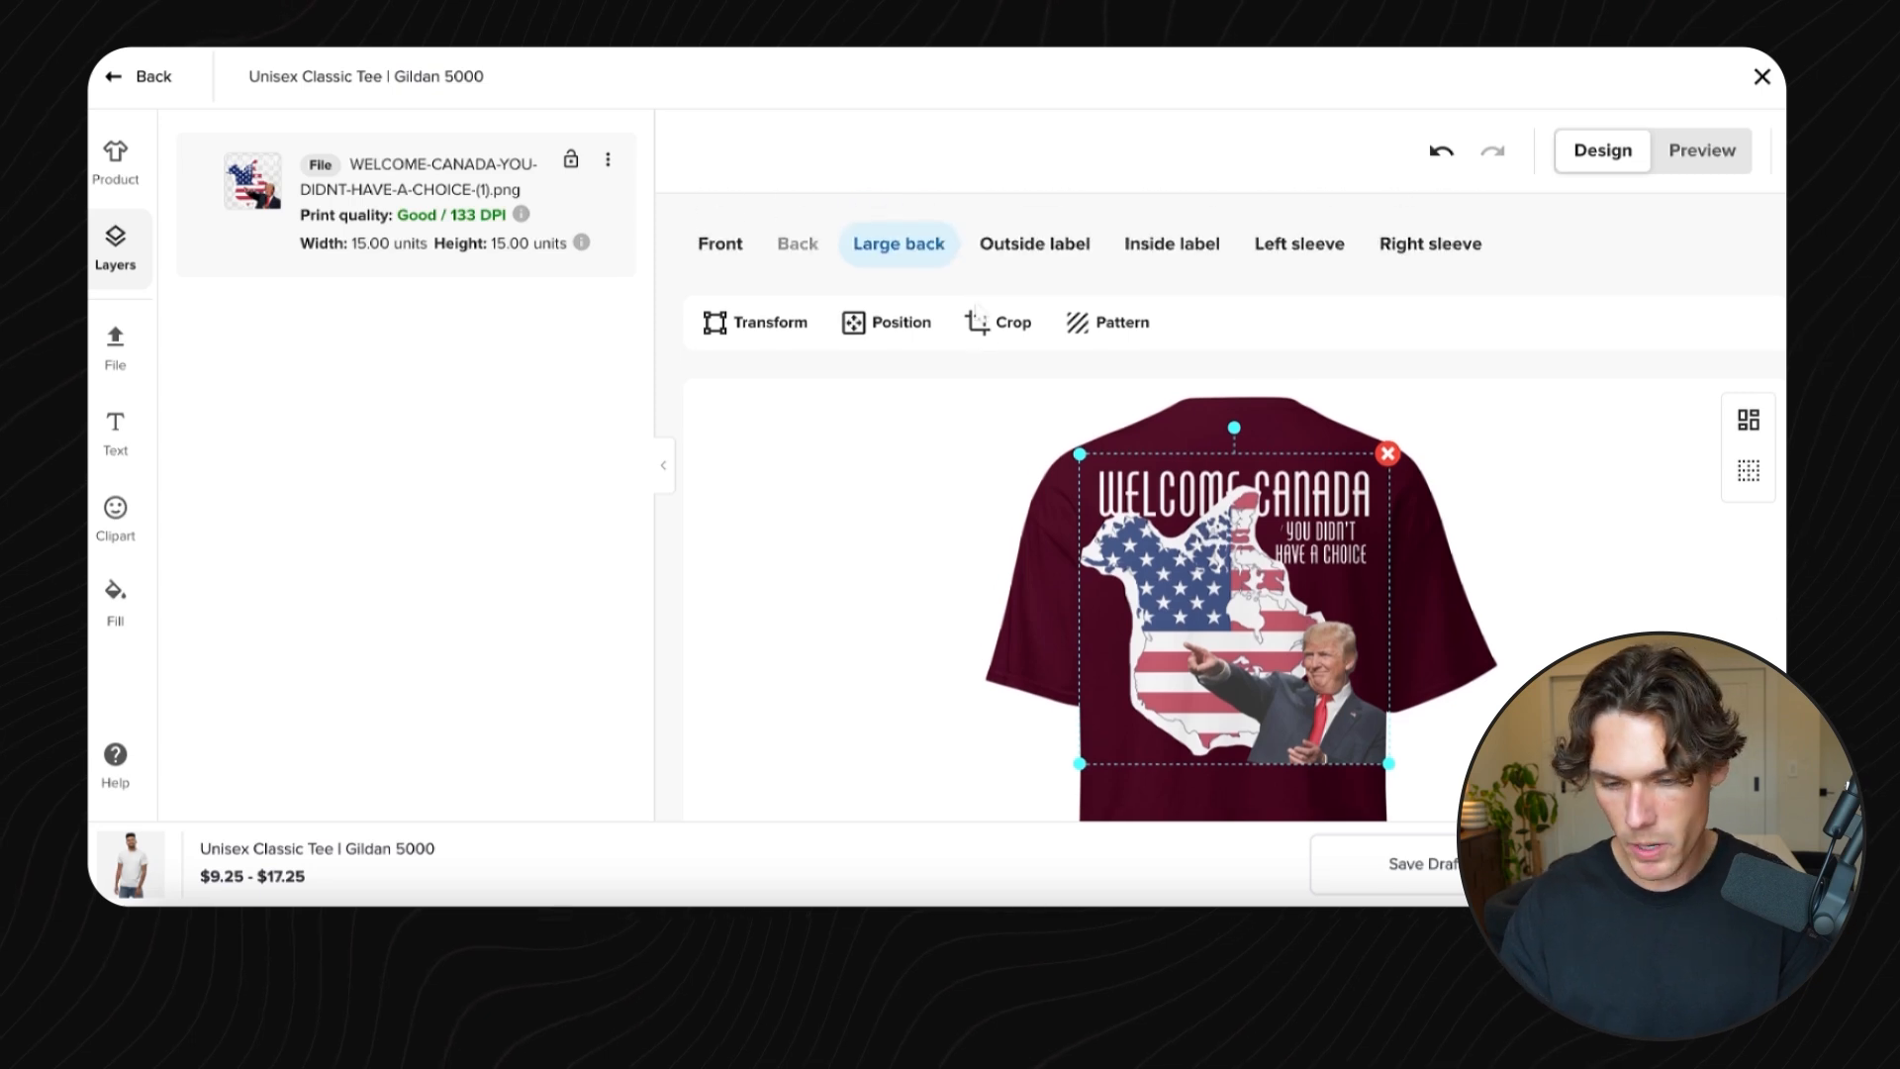
- Compare the design on the front and large back placements, ending on the front
{"action": "left_click", "coordinate": [719, 244]}
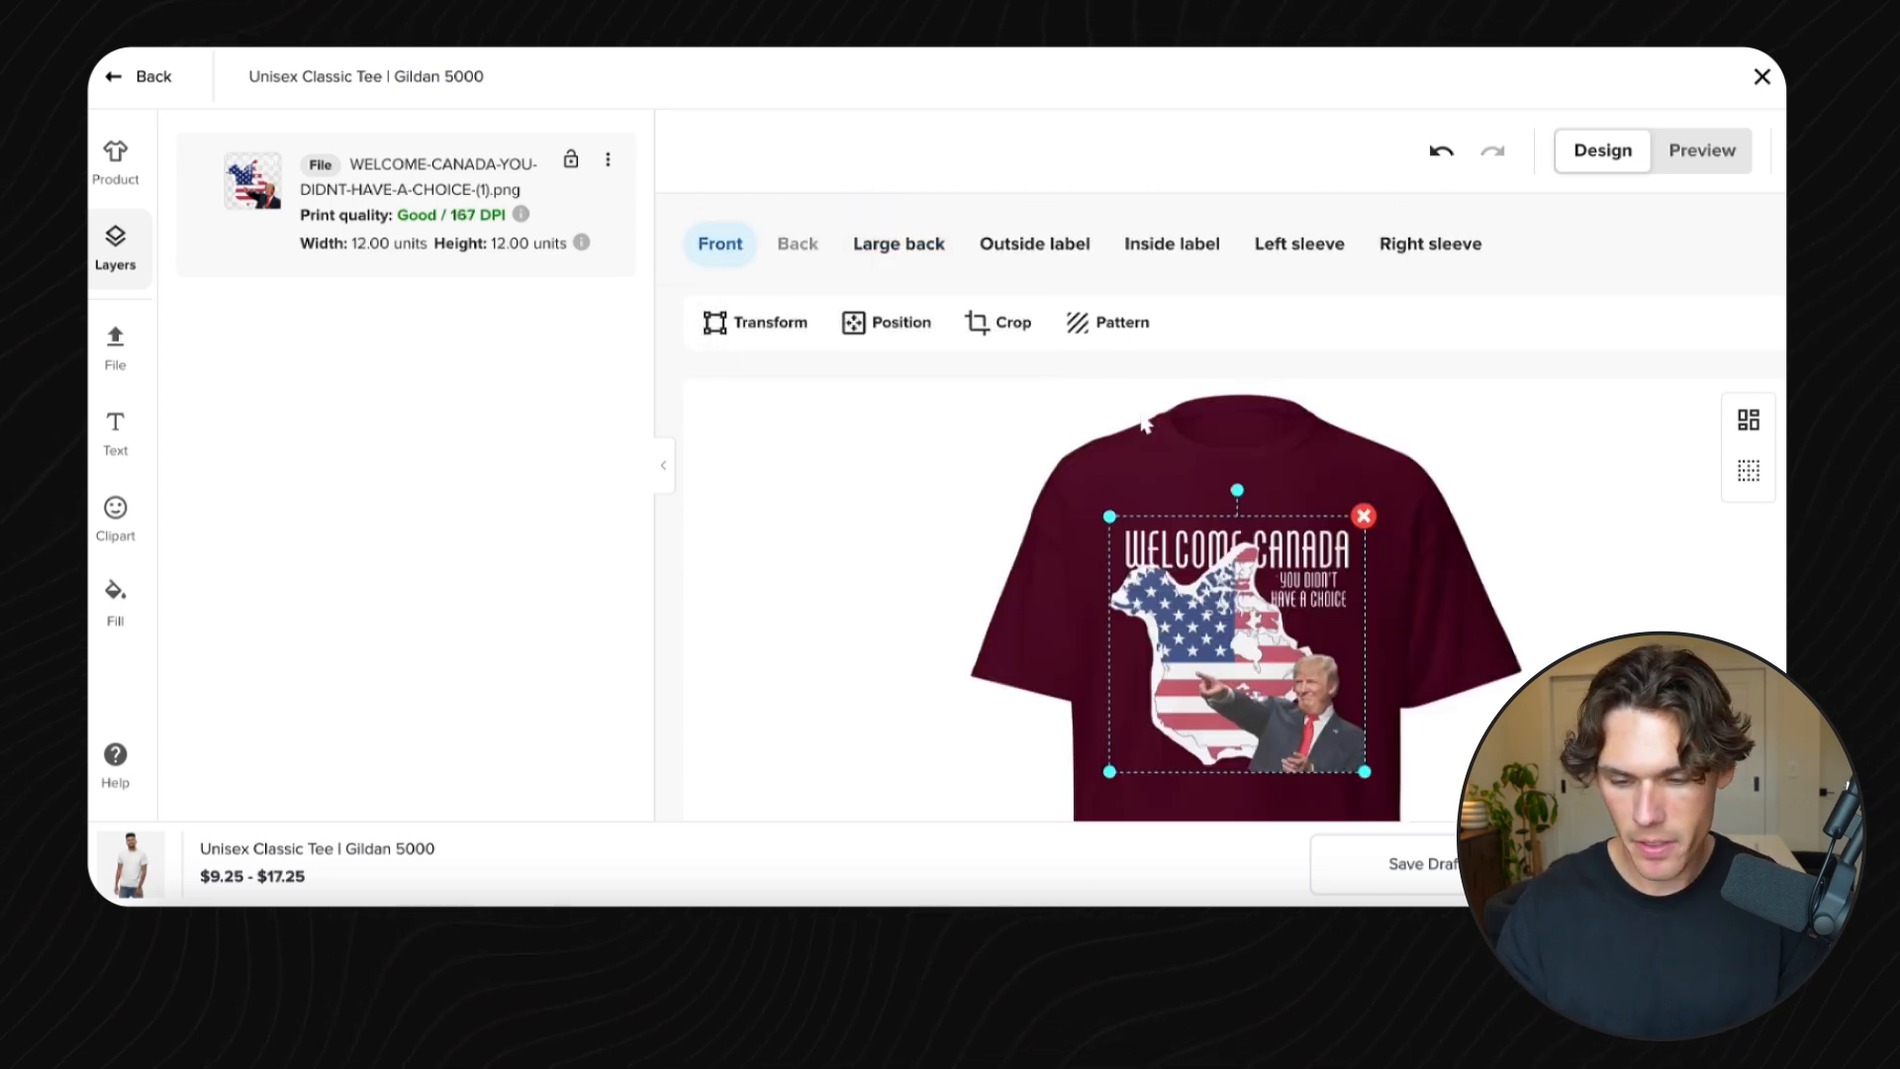
{"action": "left_click", "coordinate": [940, 247]}
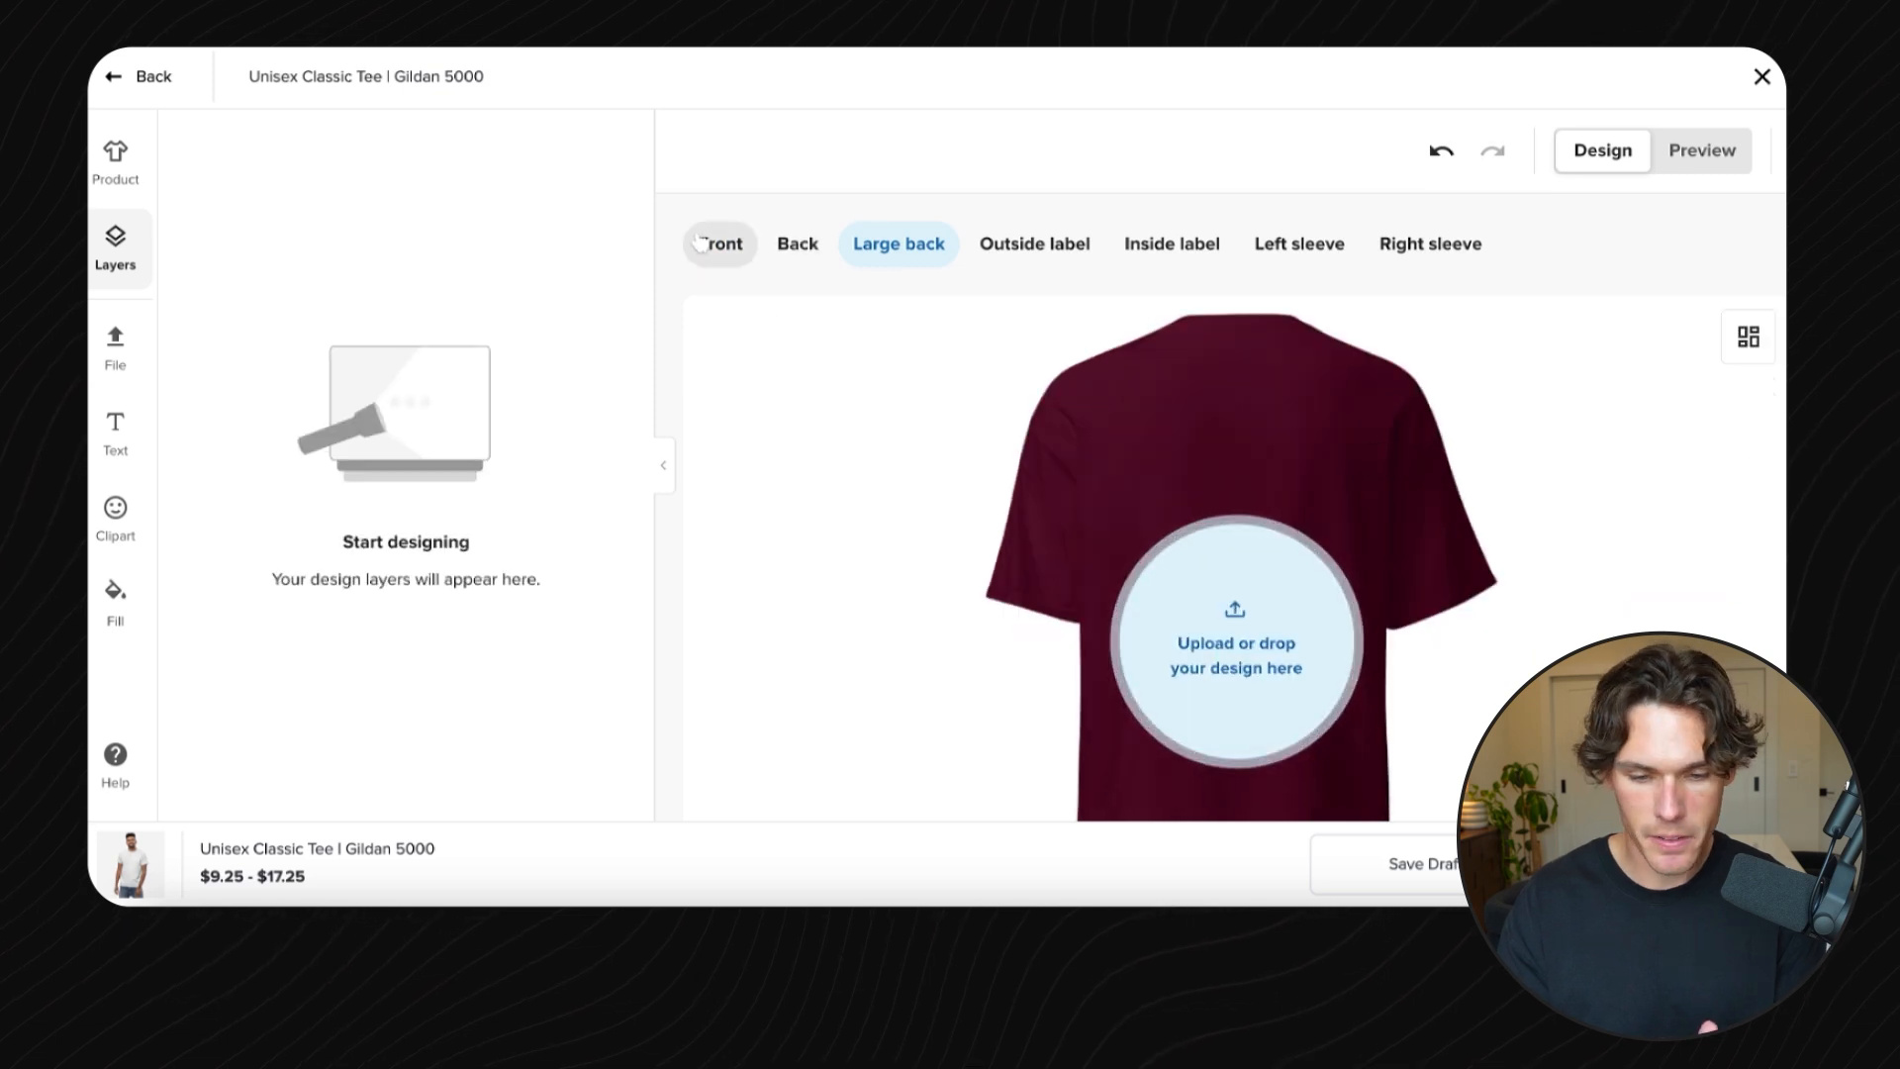
{"action": "left_click", "coordinate": [698, 244]}
{"action": "scroll", "coordinate": [1167, 481], "scroll_direction": "down", "scroll_amount": 3}
{"action": "scroll", "coordinate": [1167, 481], "scroll_direction": "up", "scroll_amount": 1}
{"action": "scroll", "coordinate": [1365, 401], "scroll_direction": "up", "scroll_amount": 1}
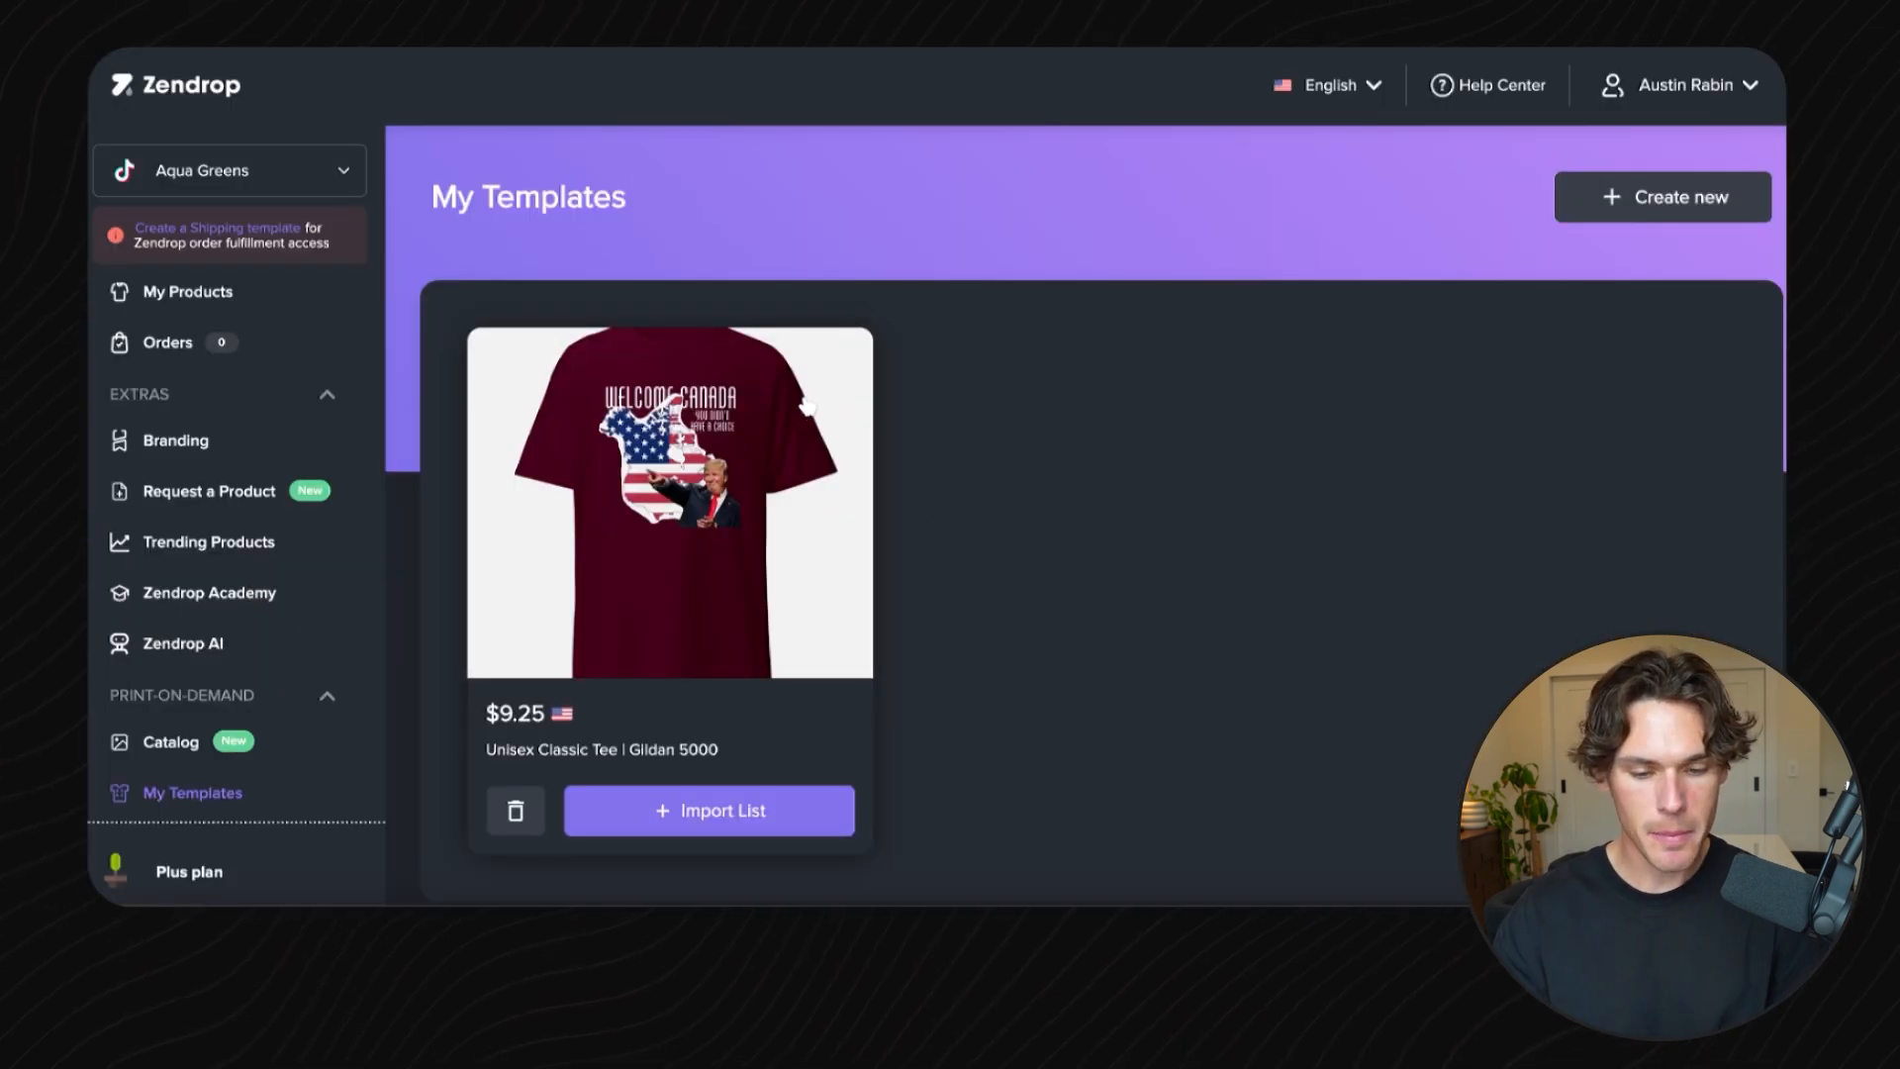
- Open the saved tee template's import page and review its product cost and variant pricing
{"action": "left_click", "coordinate": [717, 789]}
{"action": "scroll", "coordinate": [1236, 446], "scroll_direction": "down", "scroll_amount": 3}
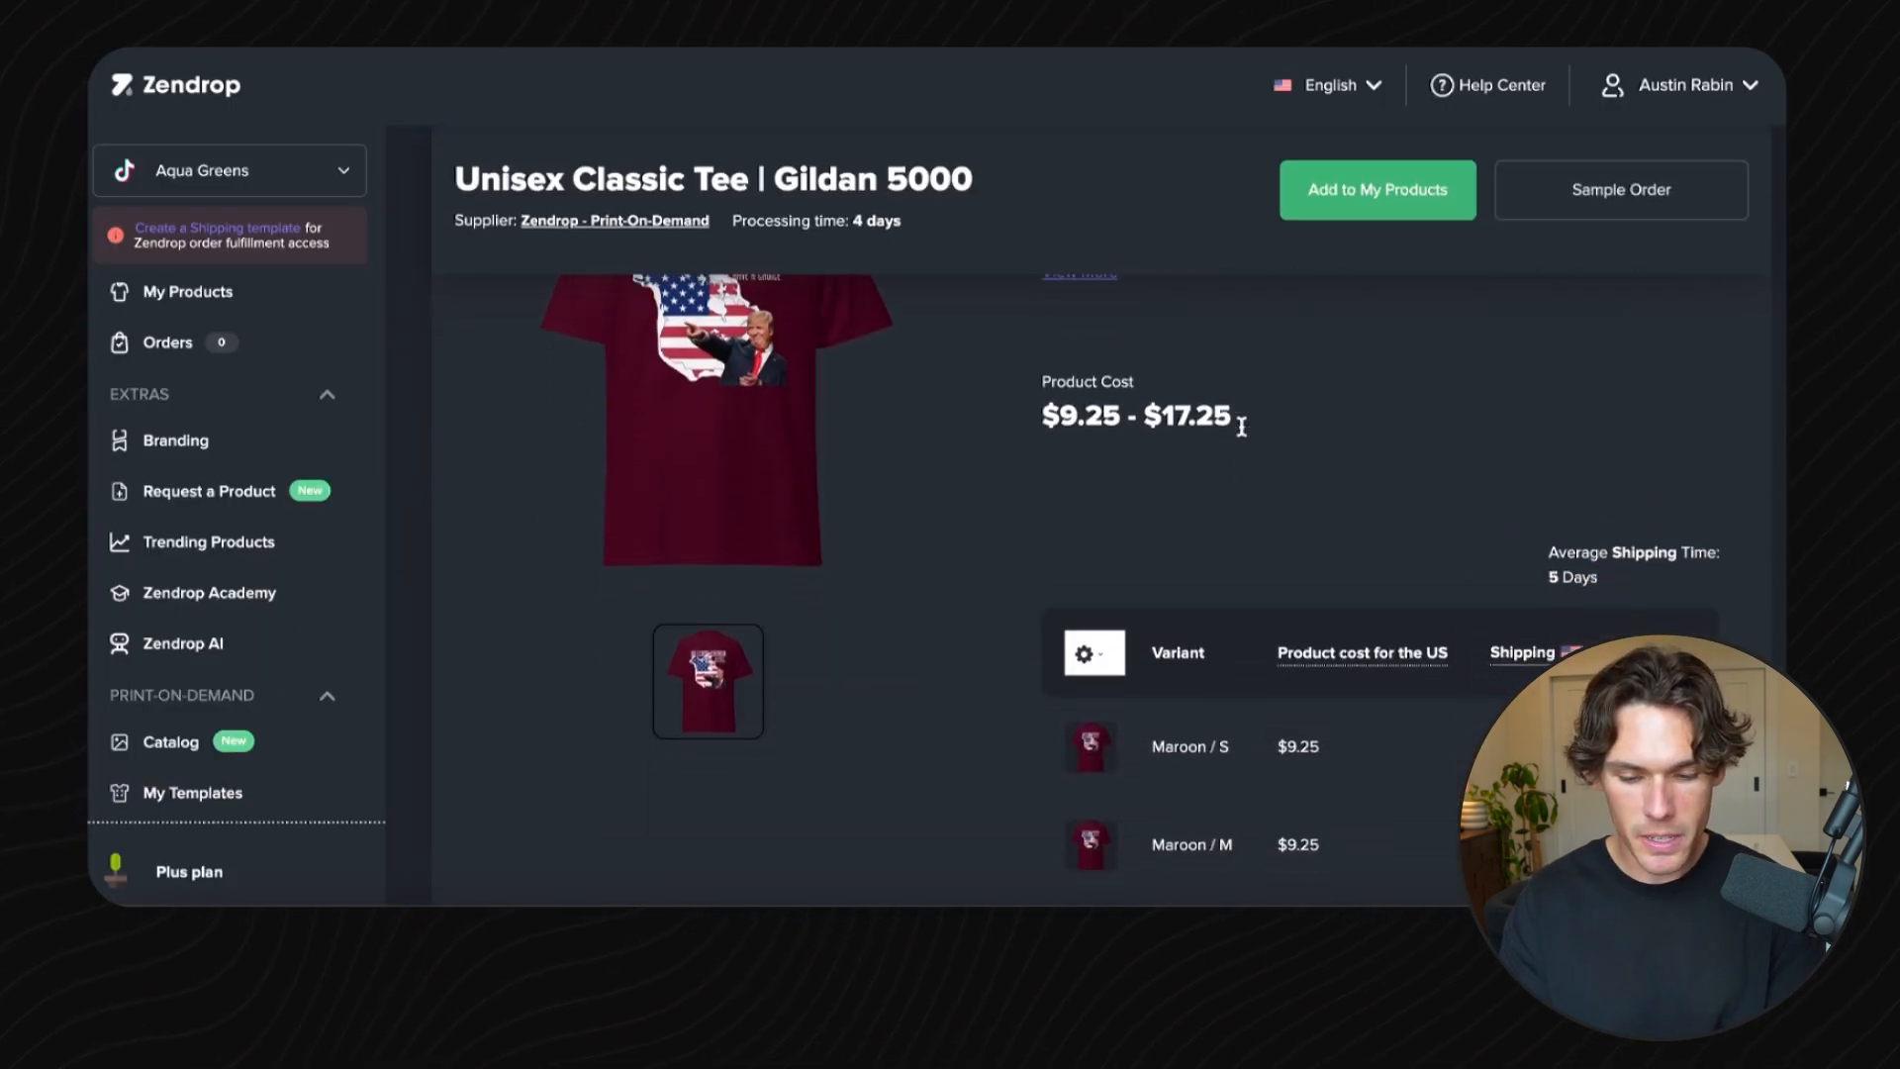
{"action": "scroll", "coordinate": [1174, 671], "scroll_direction": "up", "scroll_amount": 5}
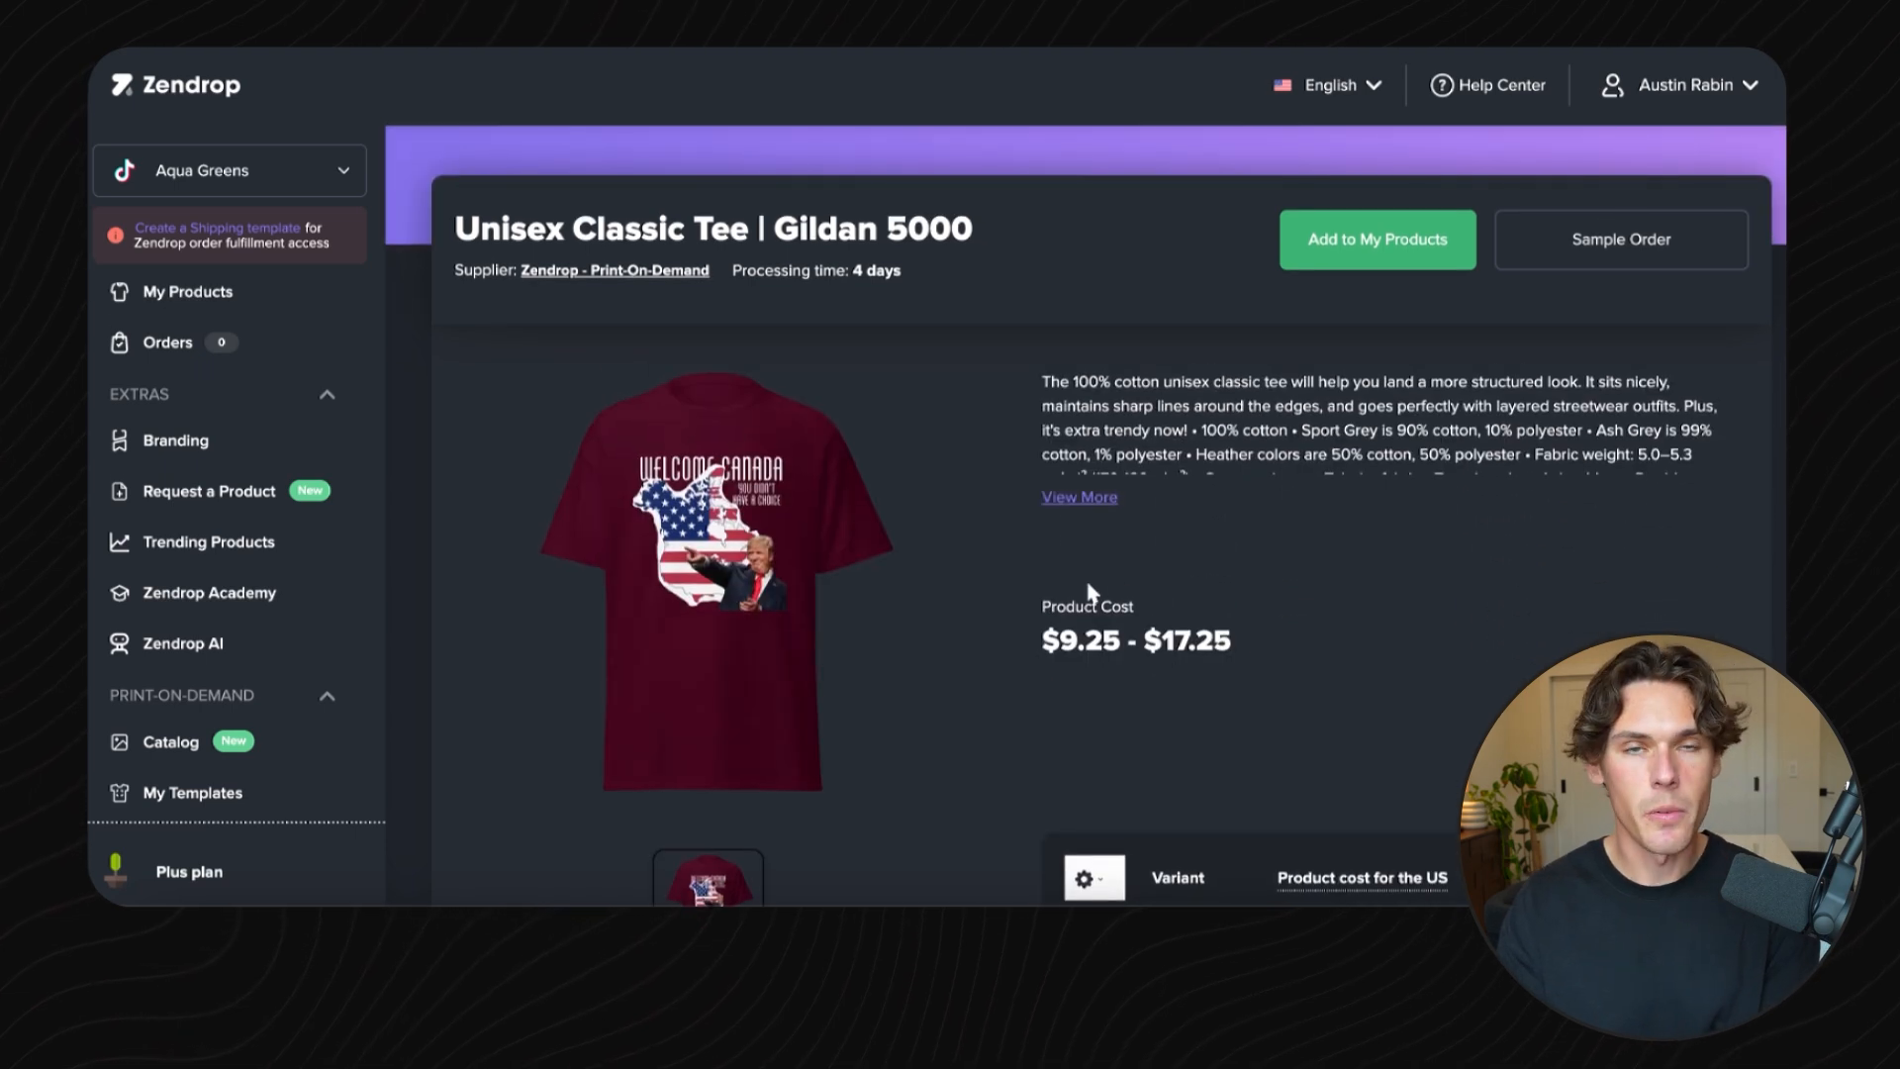
{"action": "scroll", "coordinate": [1092, 592], "scroll_direction": "down", "scroll_amount": 2}
{"action": "scroll", "coordinate": [1268, 536], "scroll_direction": "up", "scroll_amount": 2}
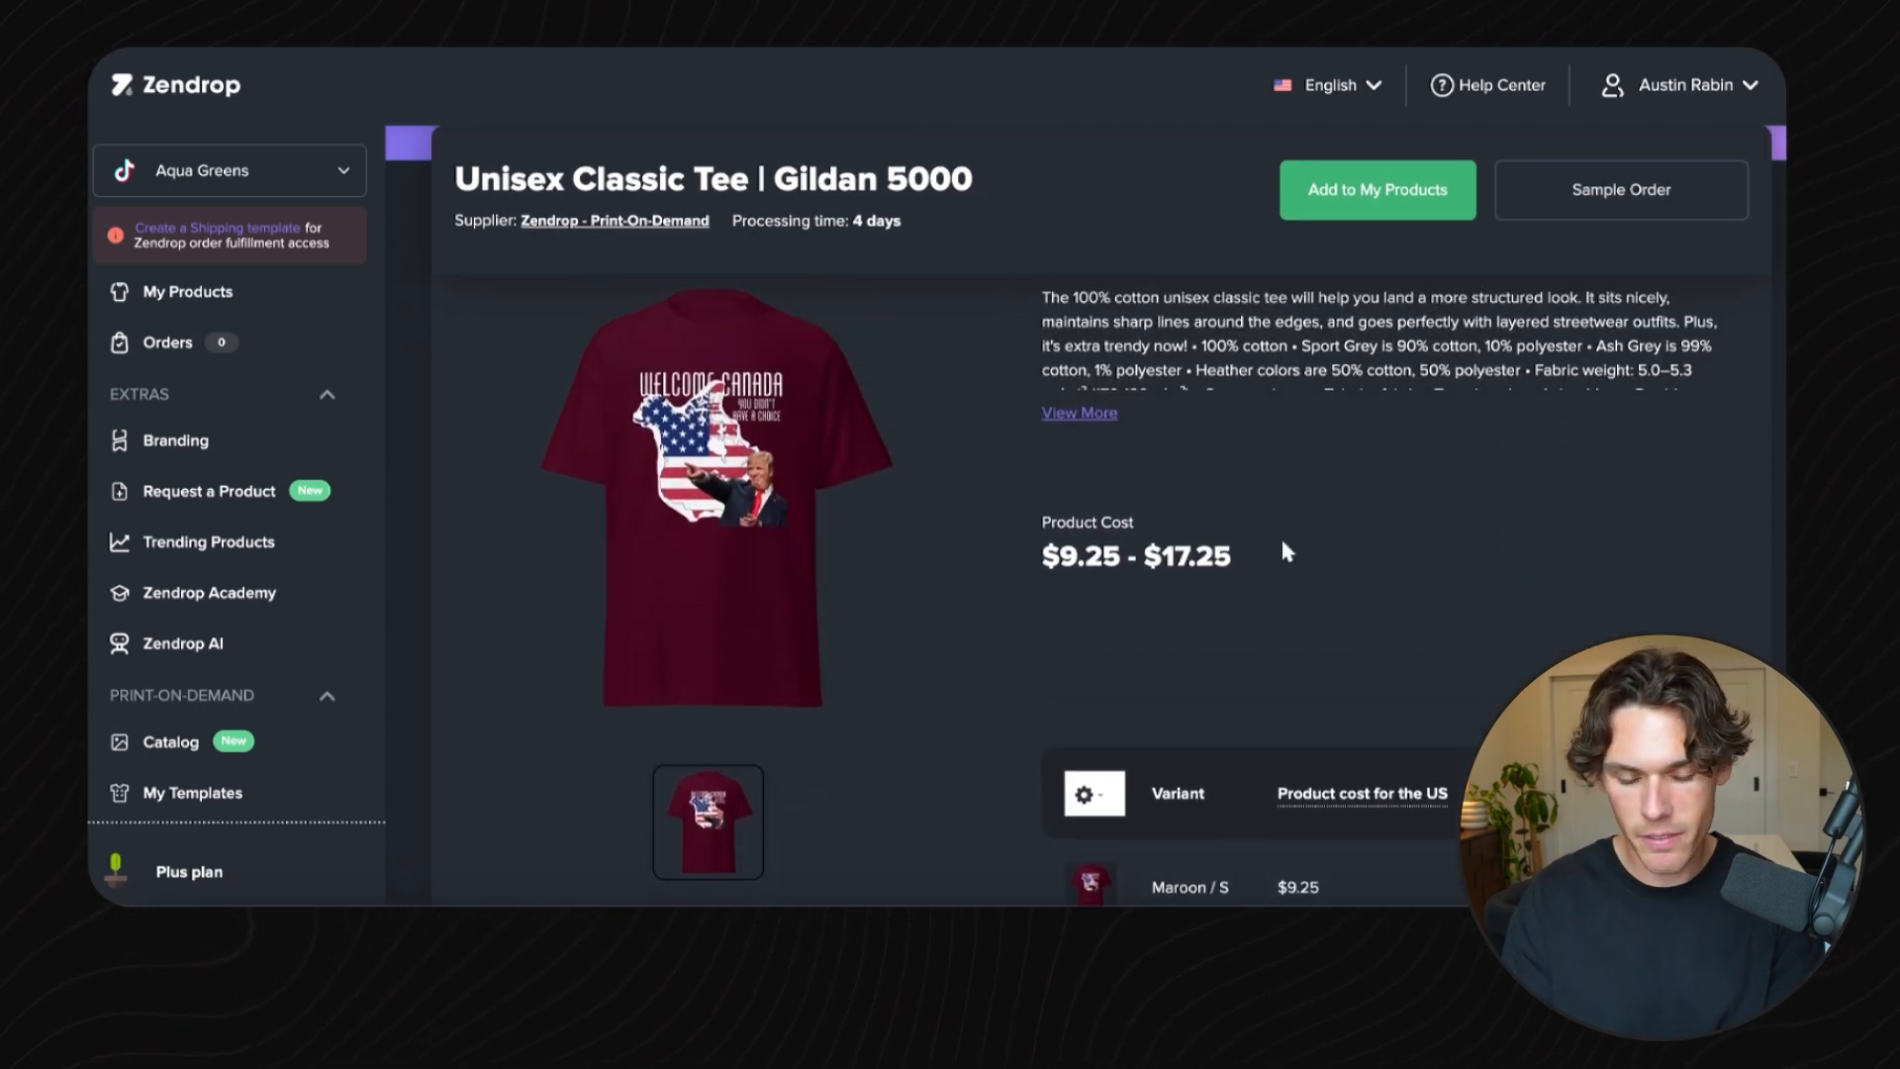
{"action": "scroll", "coordinate": [1281, 536], "scroll_direction": "down", "scroll_amount": 3}
{"action": "scroll", "coordinate": [1292, 681], "scroll_direction": "up", "scroll_amount": 1}
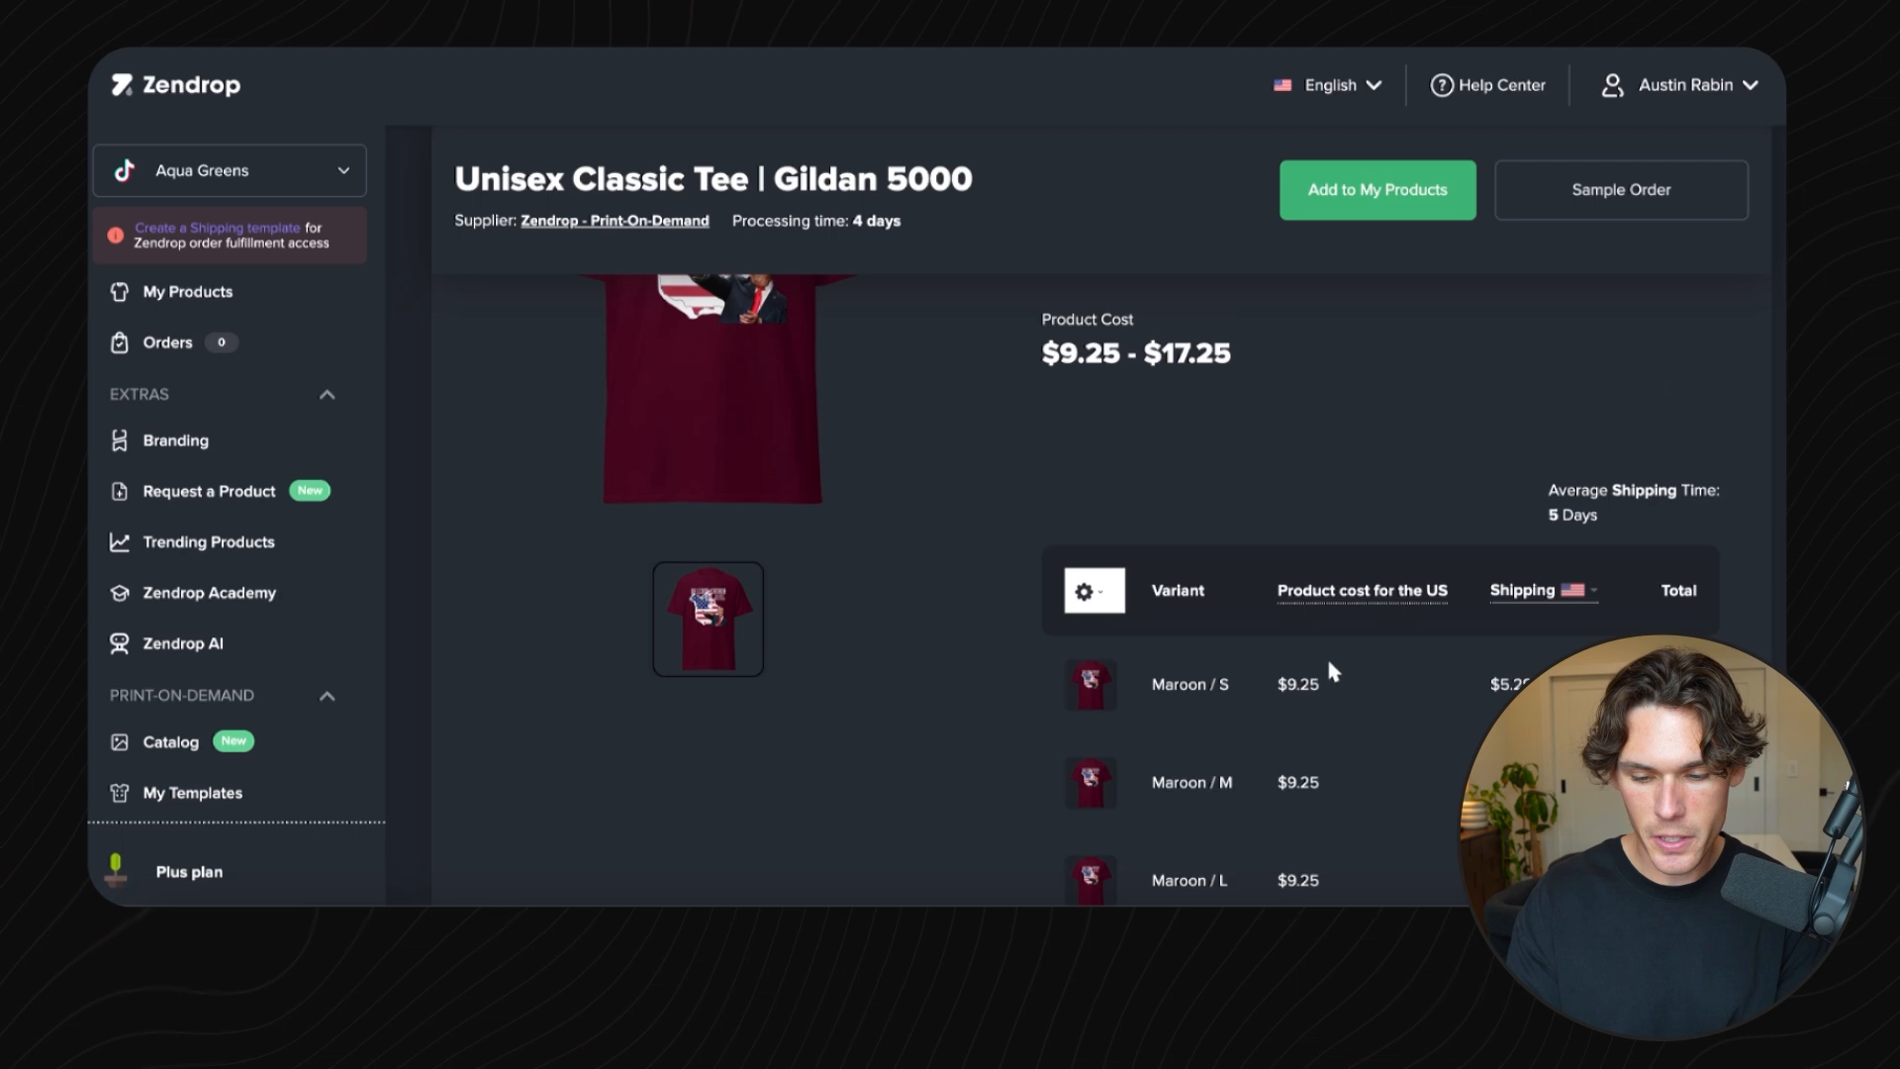
{"action": "scroll", "coordinate": [1530, 673], "scroll_direction": "down", "scroll_amount": 1}
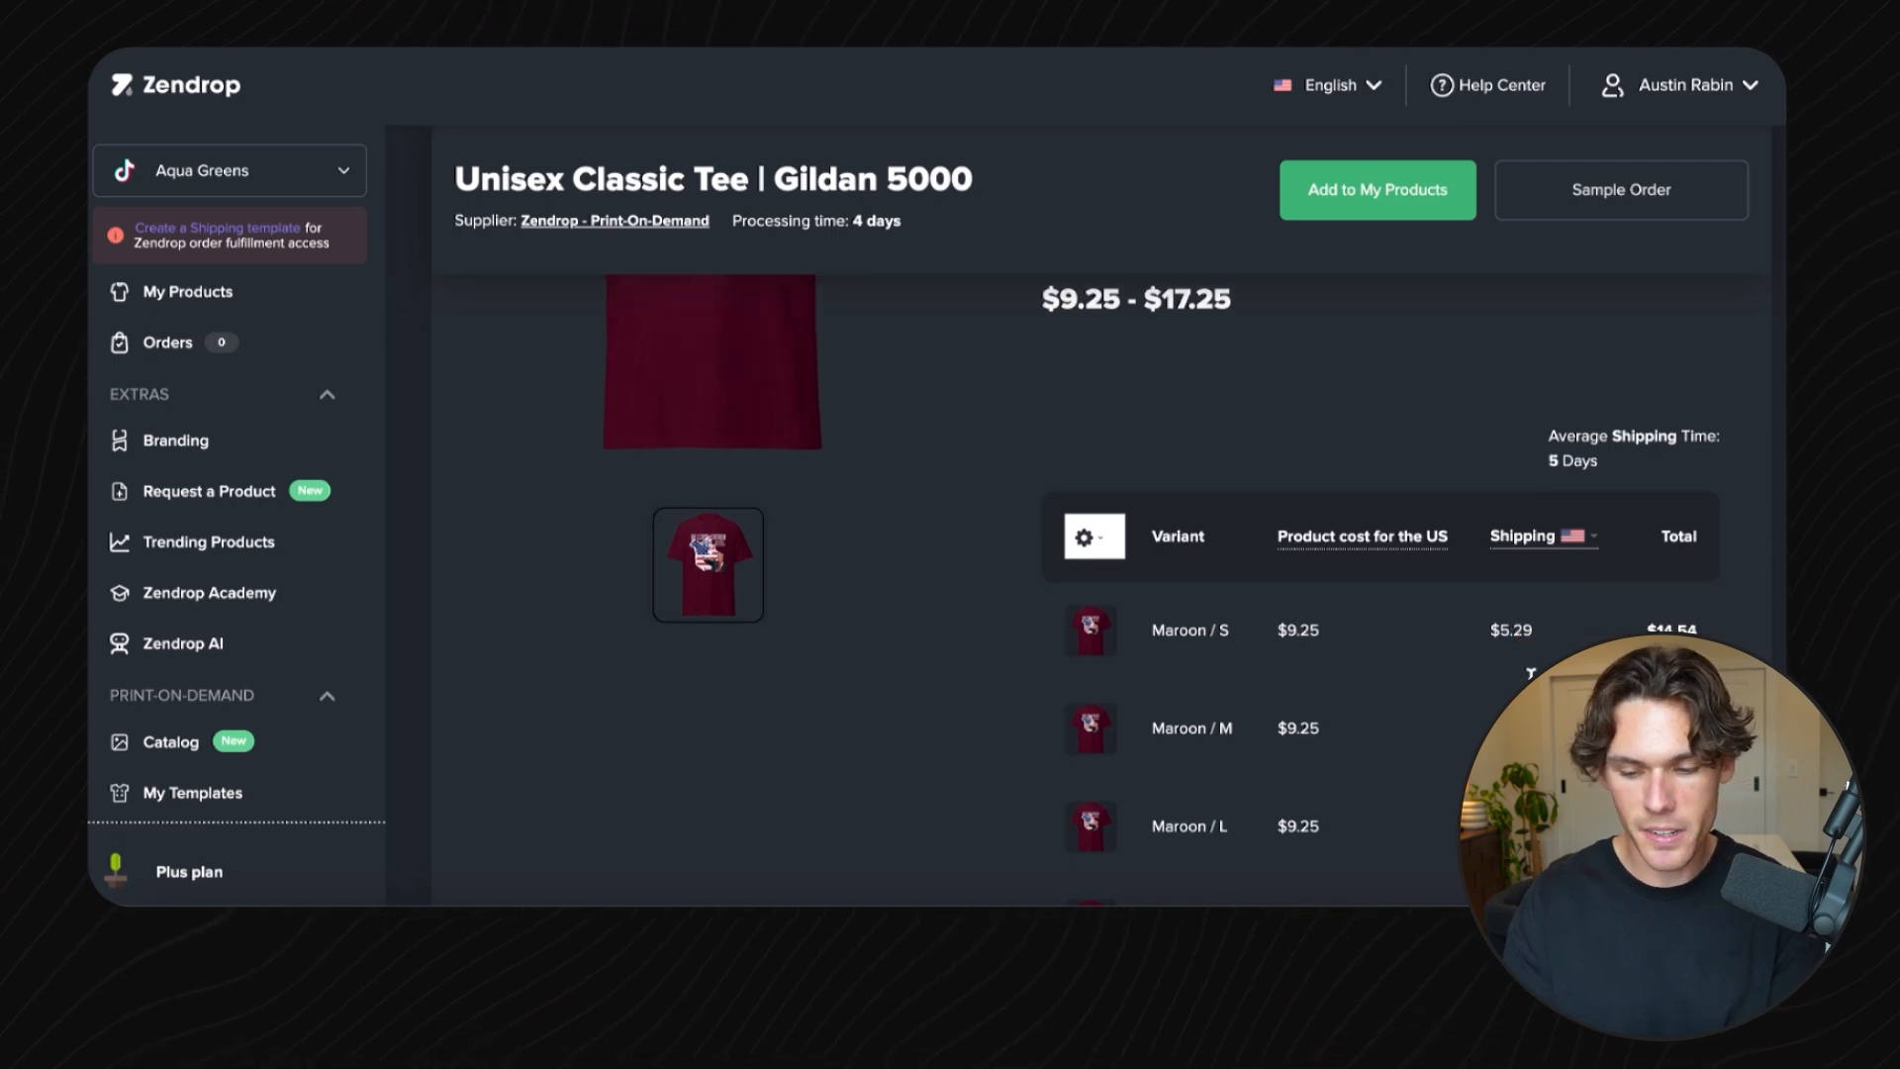
{"action": "scroll", "coordinate": [1651, 626], "scroll_direction": "down", "scroll_amount": 5}
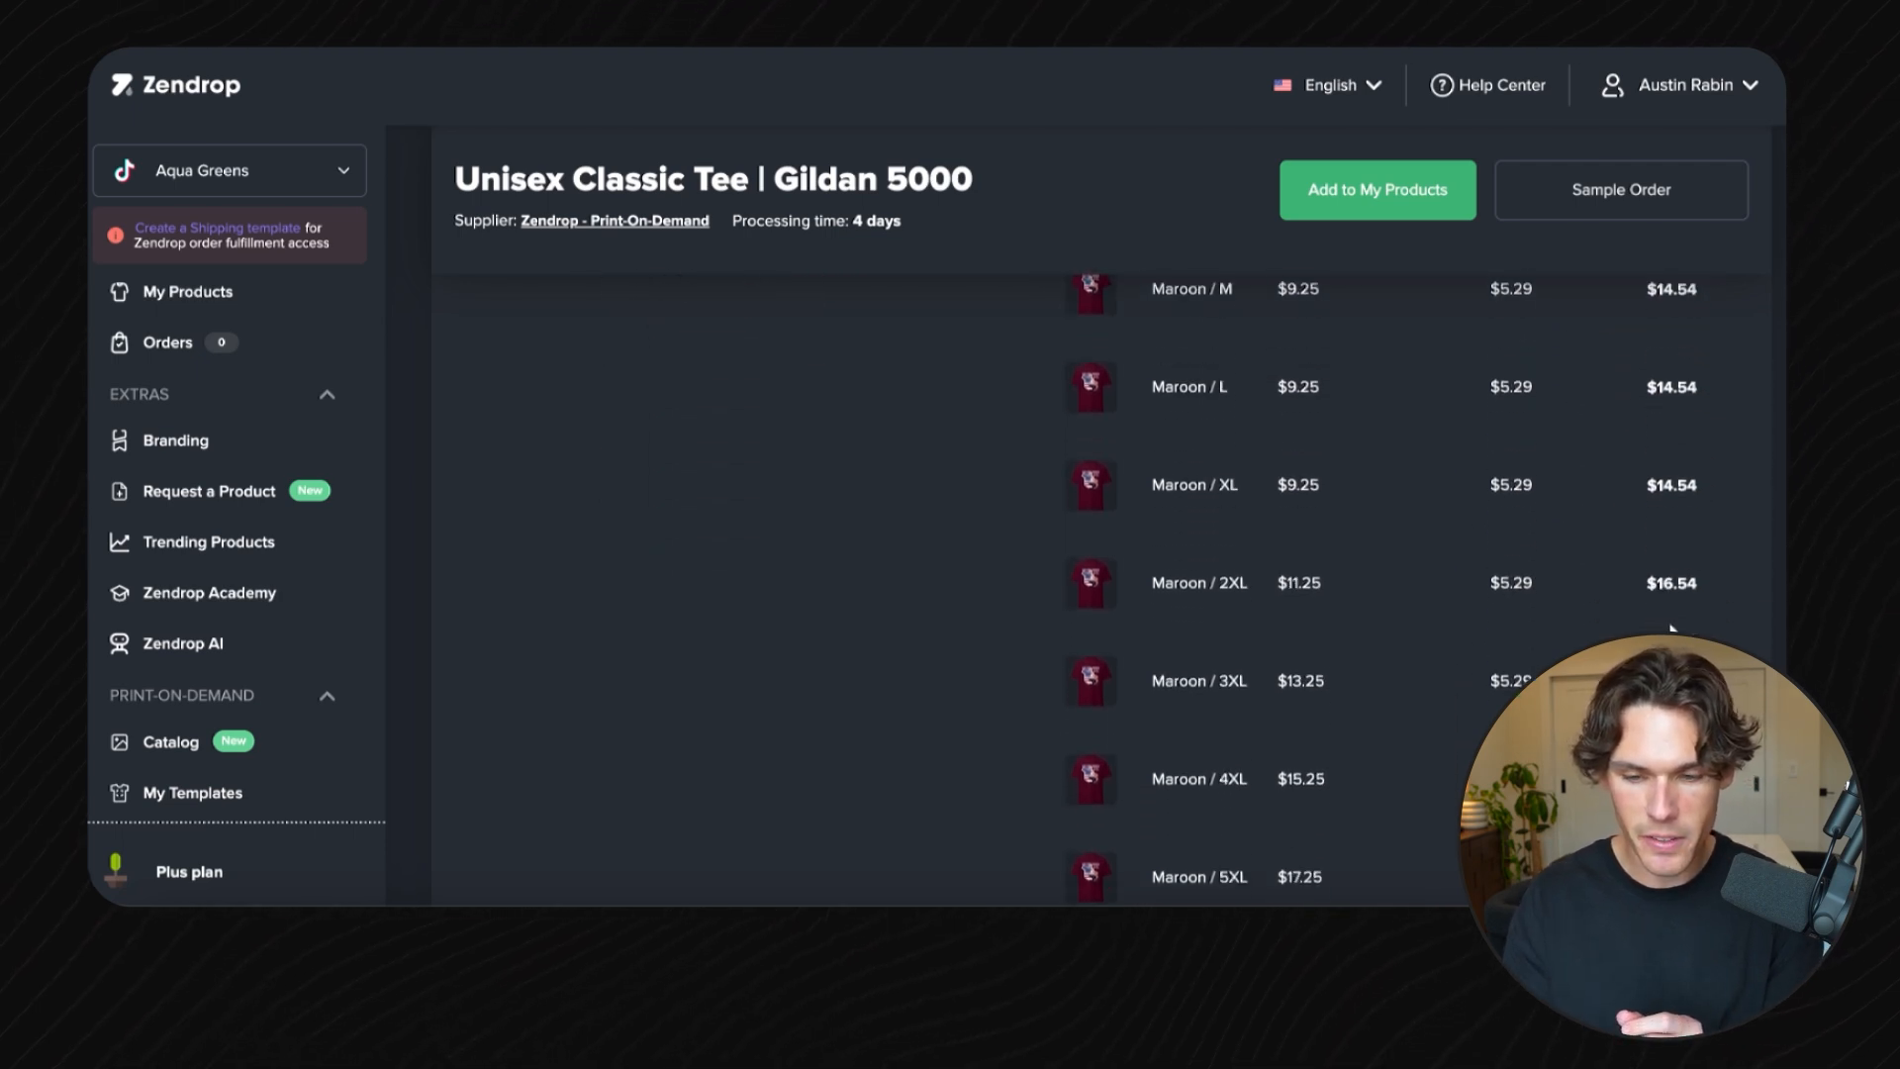
{"action": "scroll", "coordinate": [1379, 297], "scroll_direction": "up", "scroll_amount": 10}
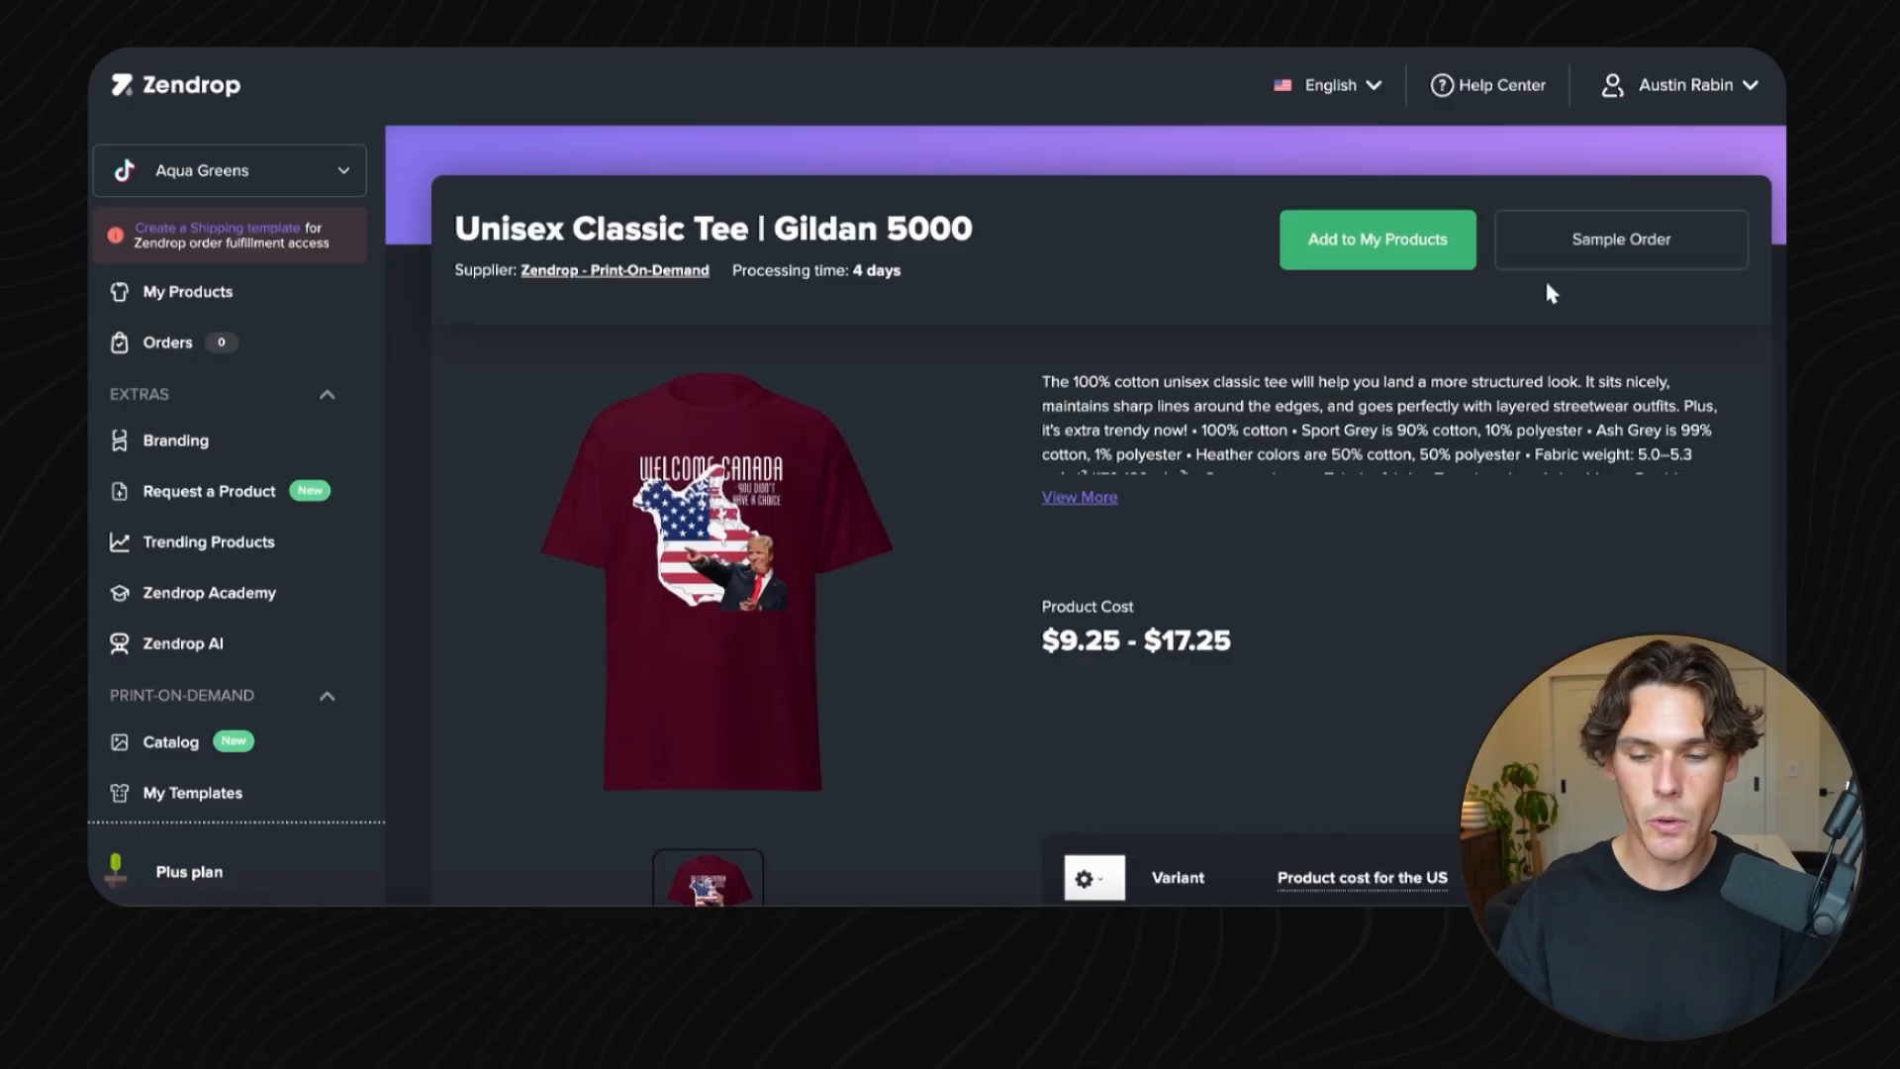
- Add the tee to My Products and name it TRUMP CANADA SHIRT
{"action": "left_click", "coordinate": [1346, 265]}
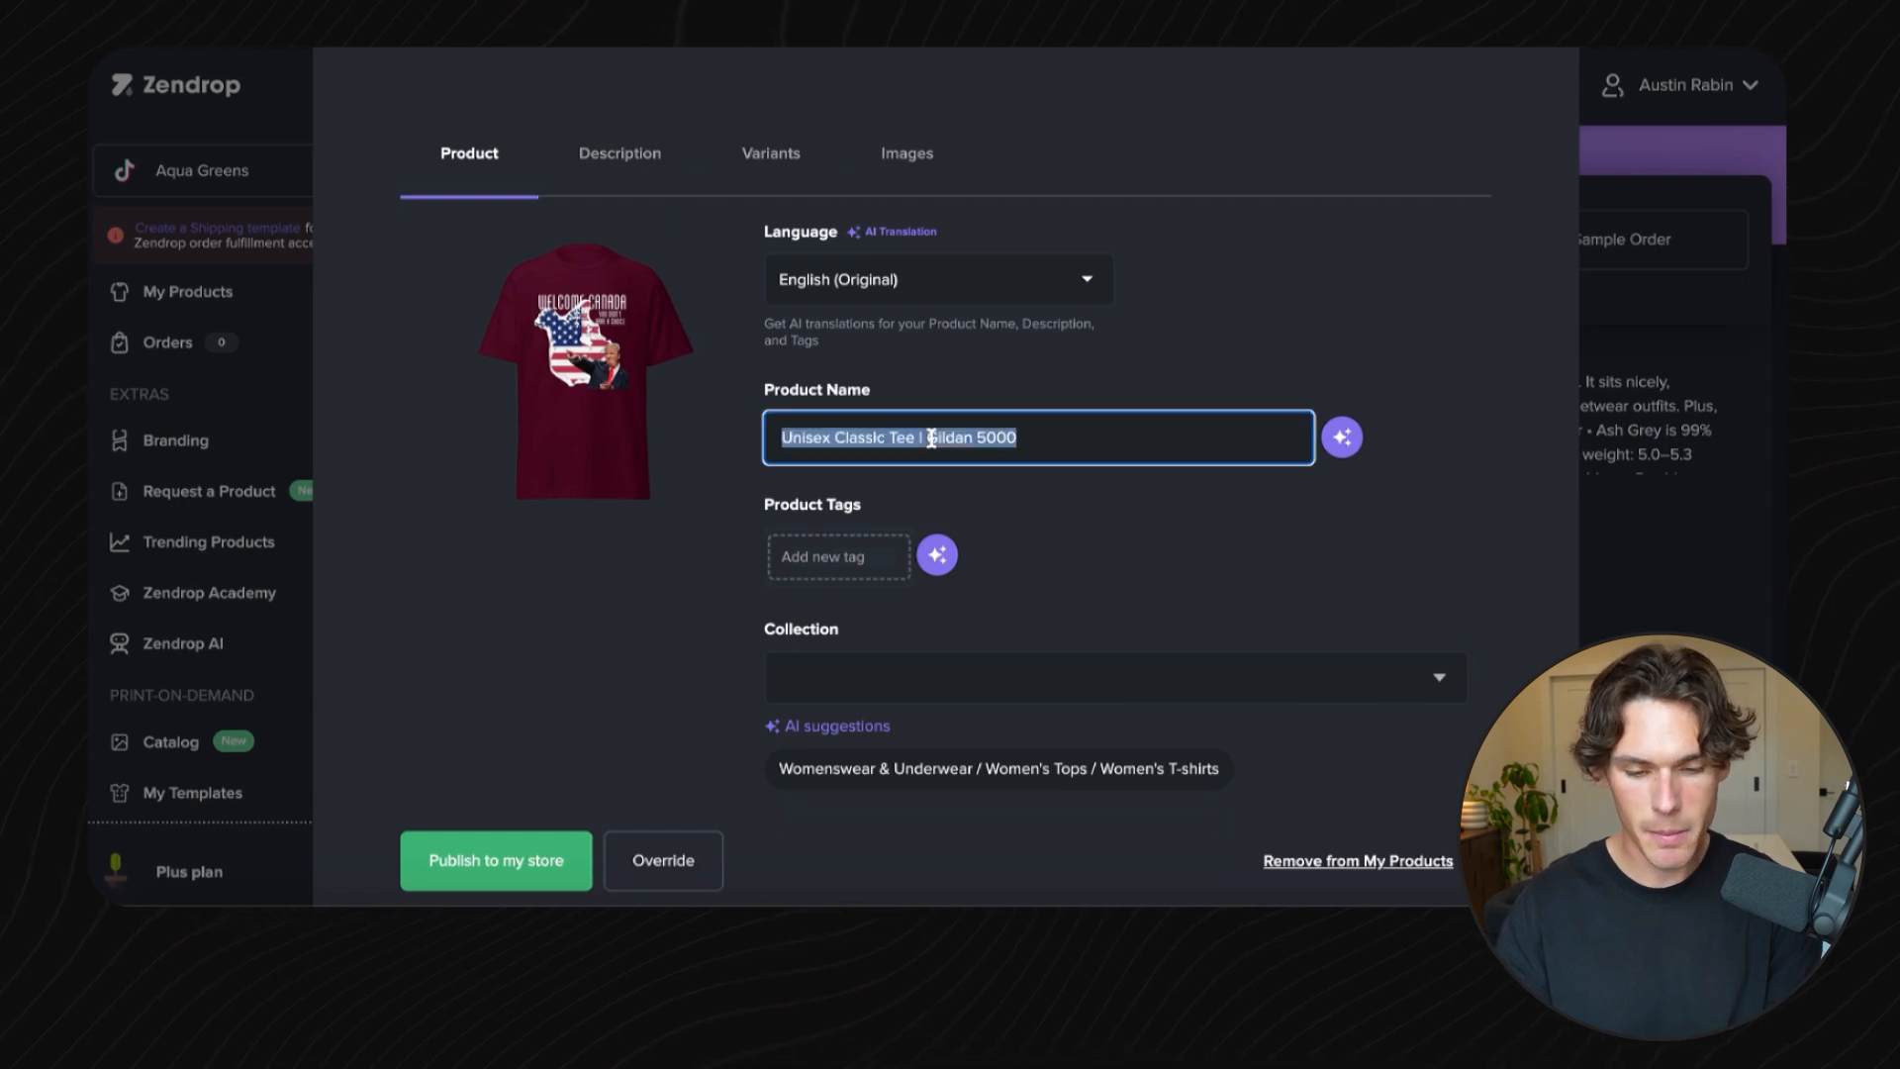
{"action": "type", "text": "TRUMP"}
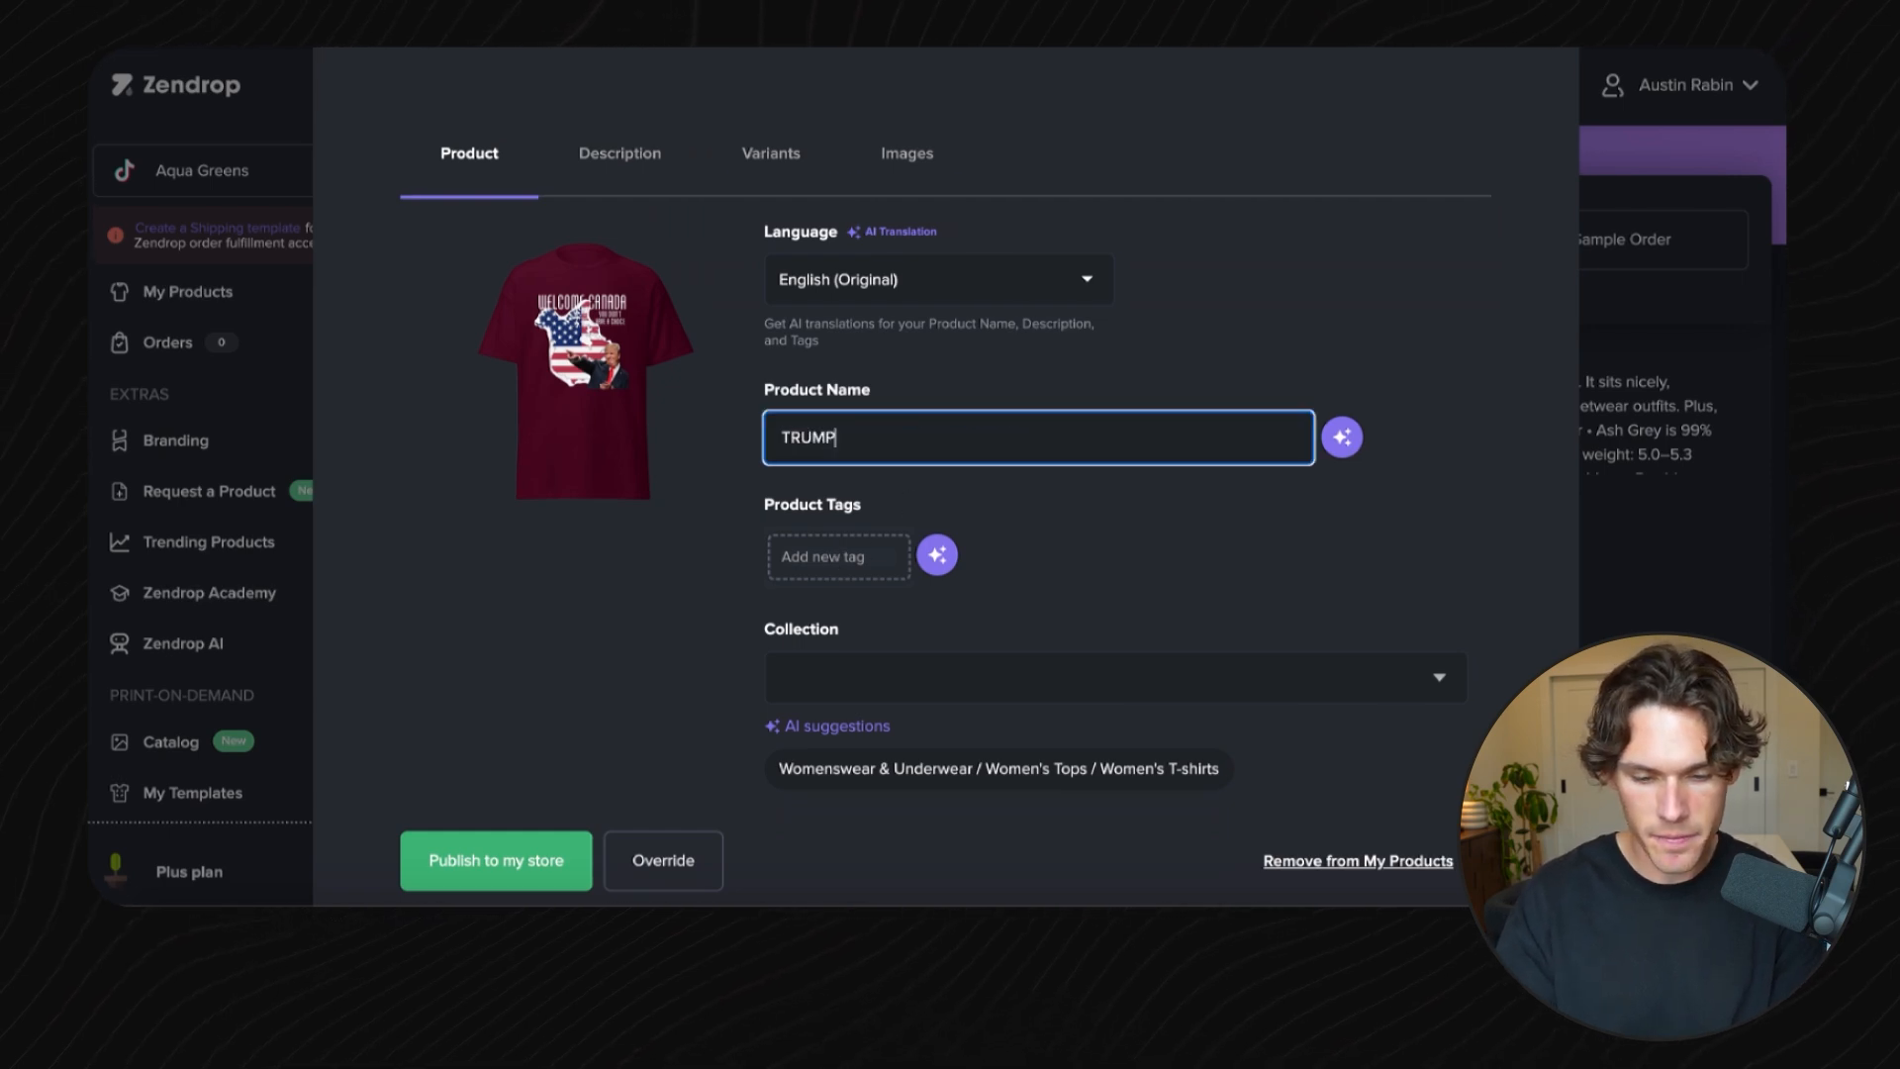
{"action": "type", "text": "CANADA SHIRT"}
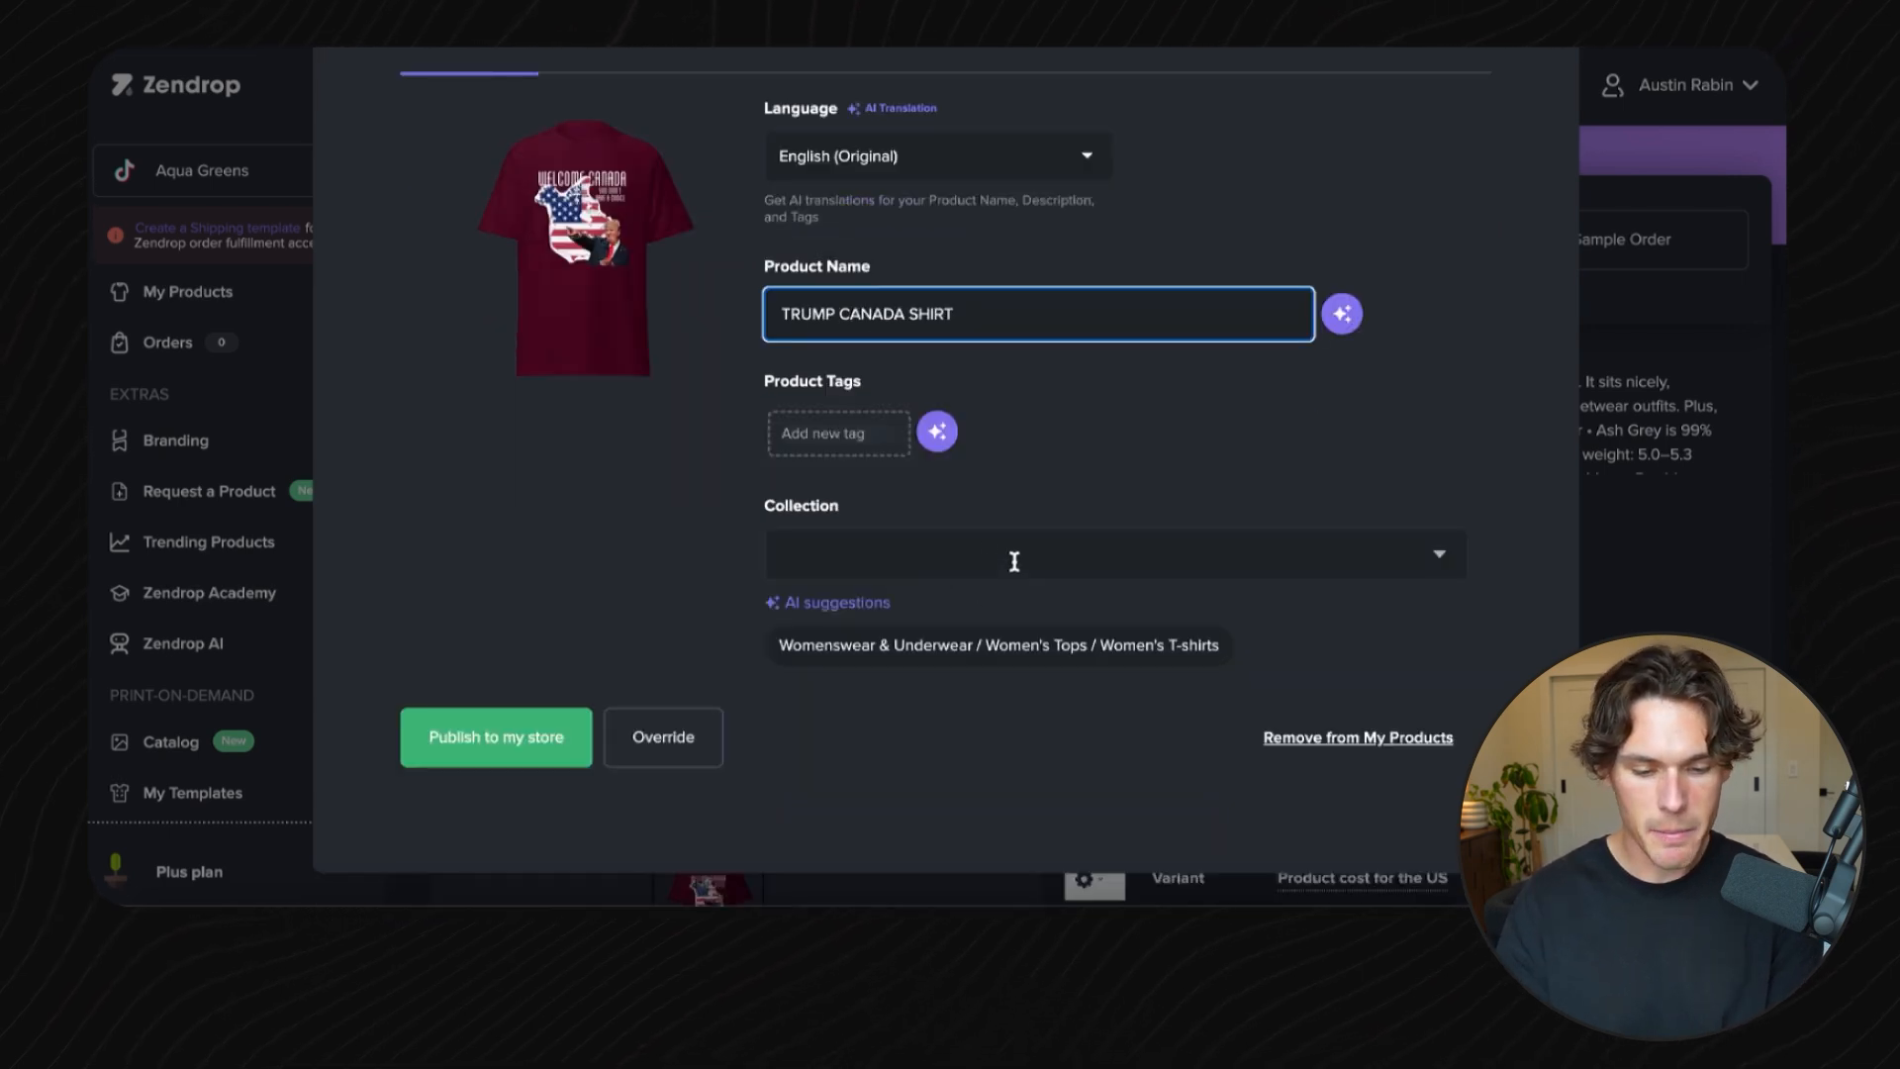
- Review the product's description and variant pricing
{"action": "scroll", "coordinate": [1014, 560], "scroll_direction": "up", "scroll_amount": 3}
{"action": "left_click", "coordinate": [668, 328]}
{"action": "scroll", "coordinate": [848, 590], "scroll_direction": "down", "scroll_amount": 5}
{"action": "scroll", "coordinate": [779, 466], "scroll_direction": "up", "scroll_amount": 1}
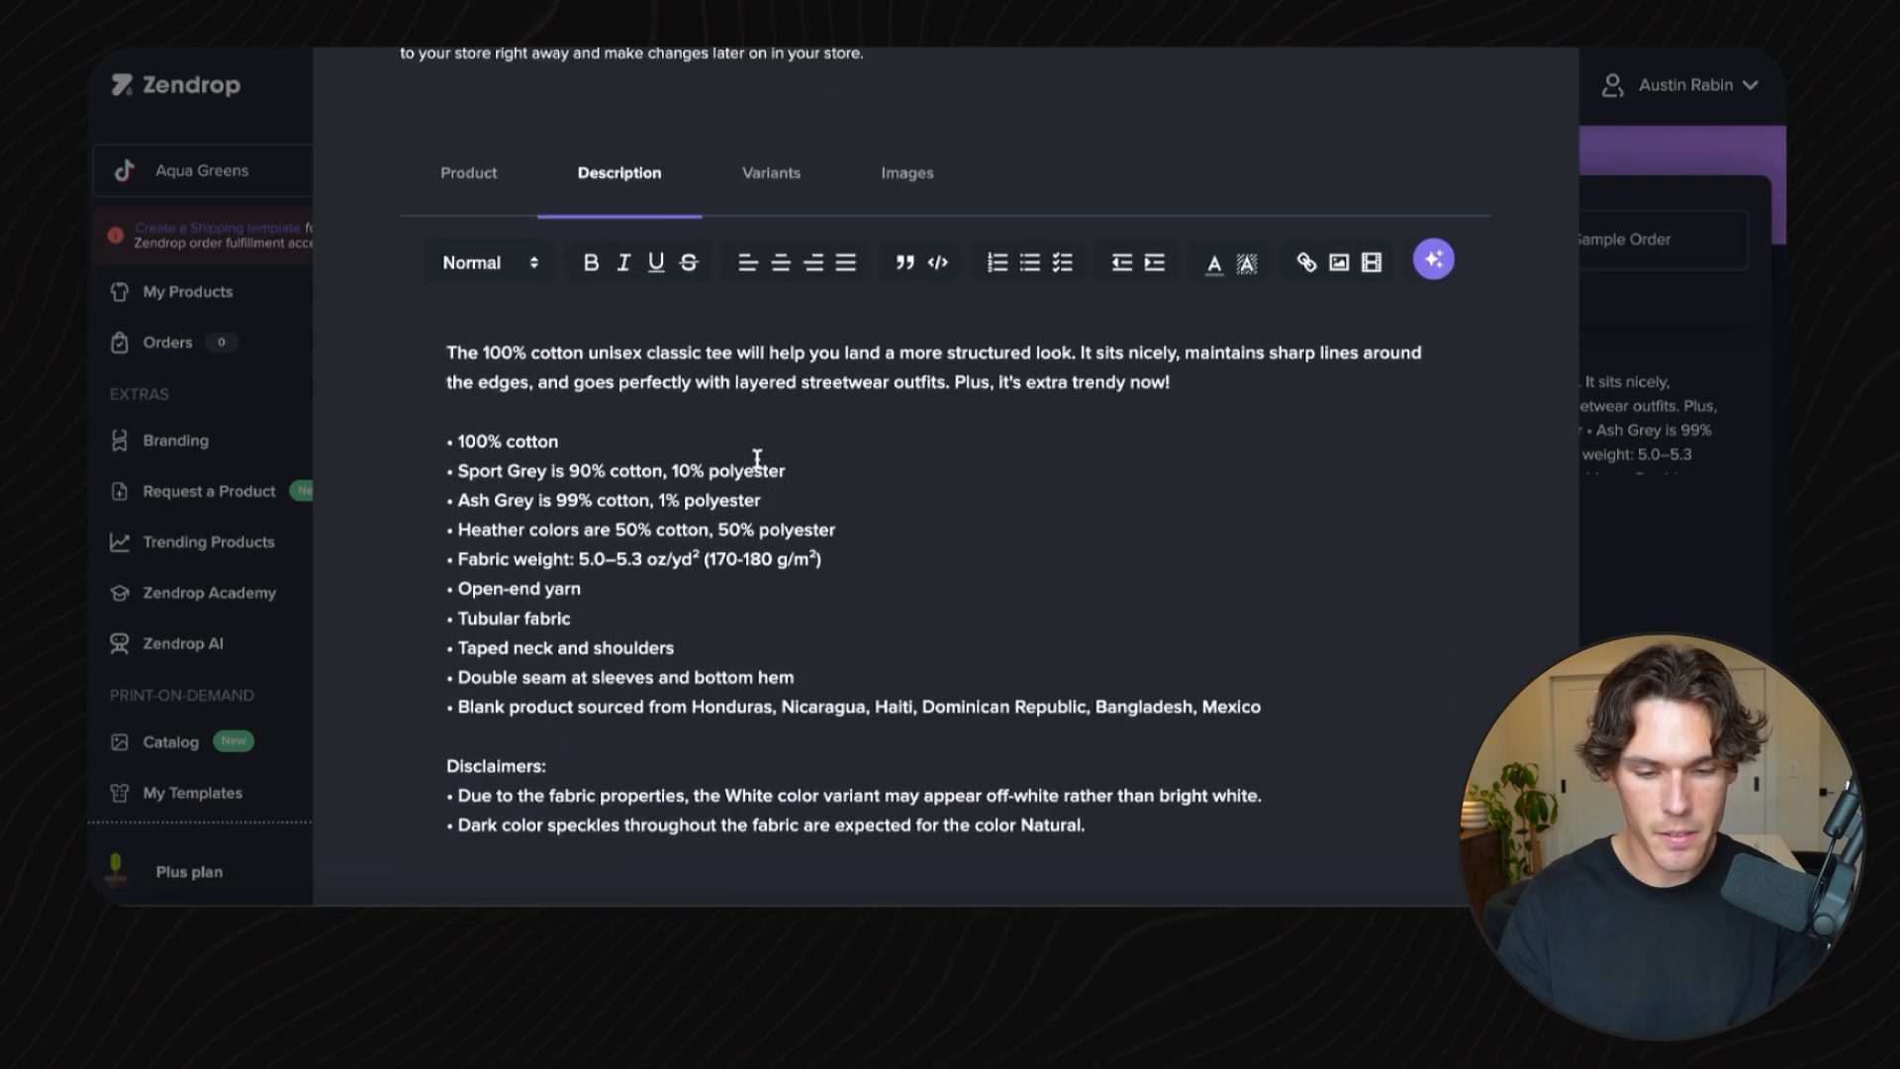
{"action": "left_click", "coordinate": [772, 174]}
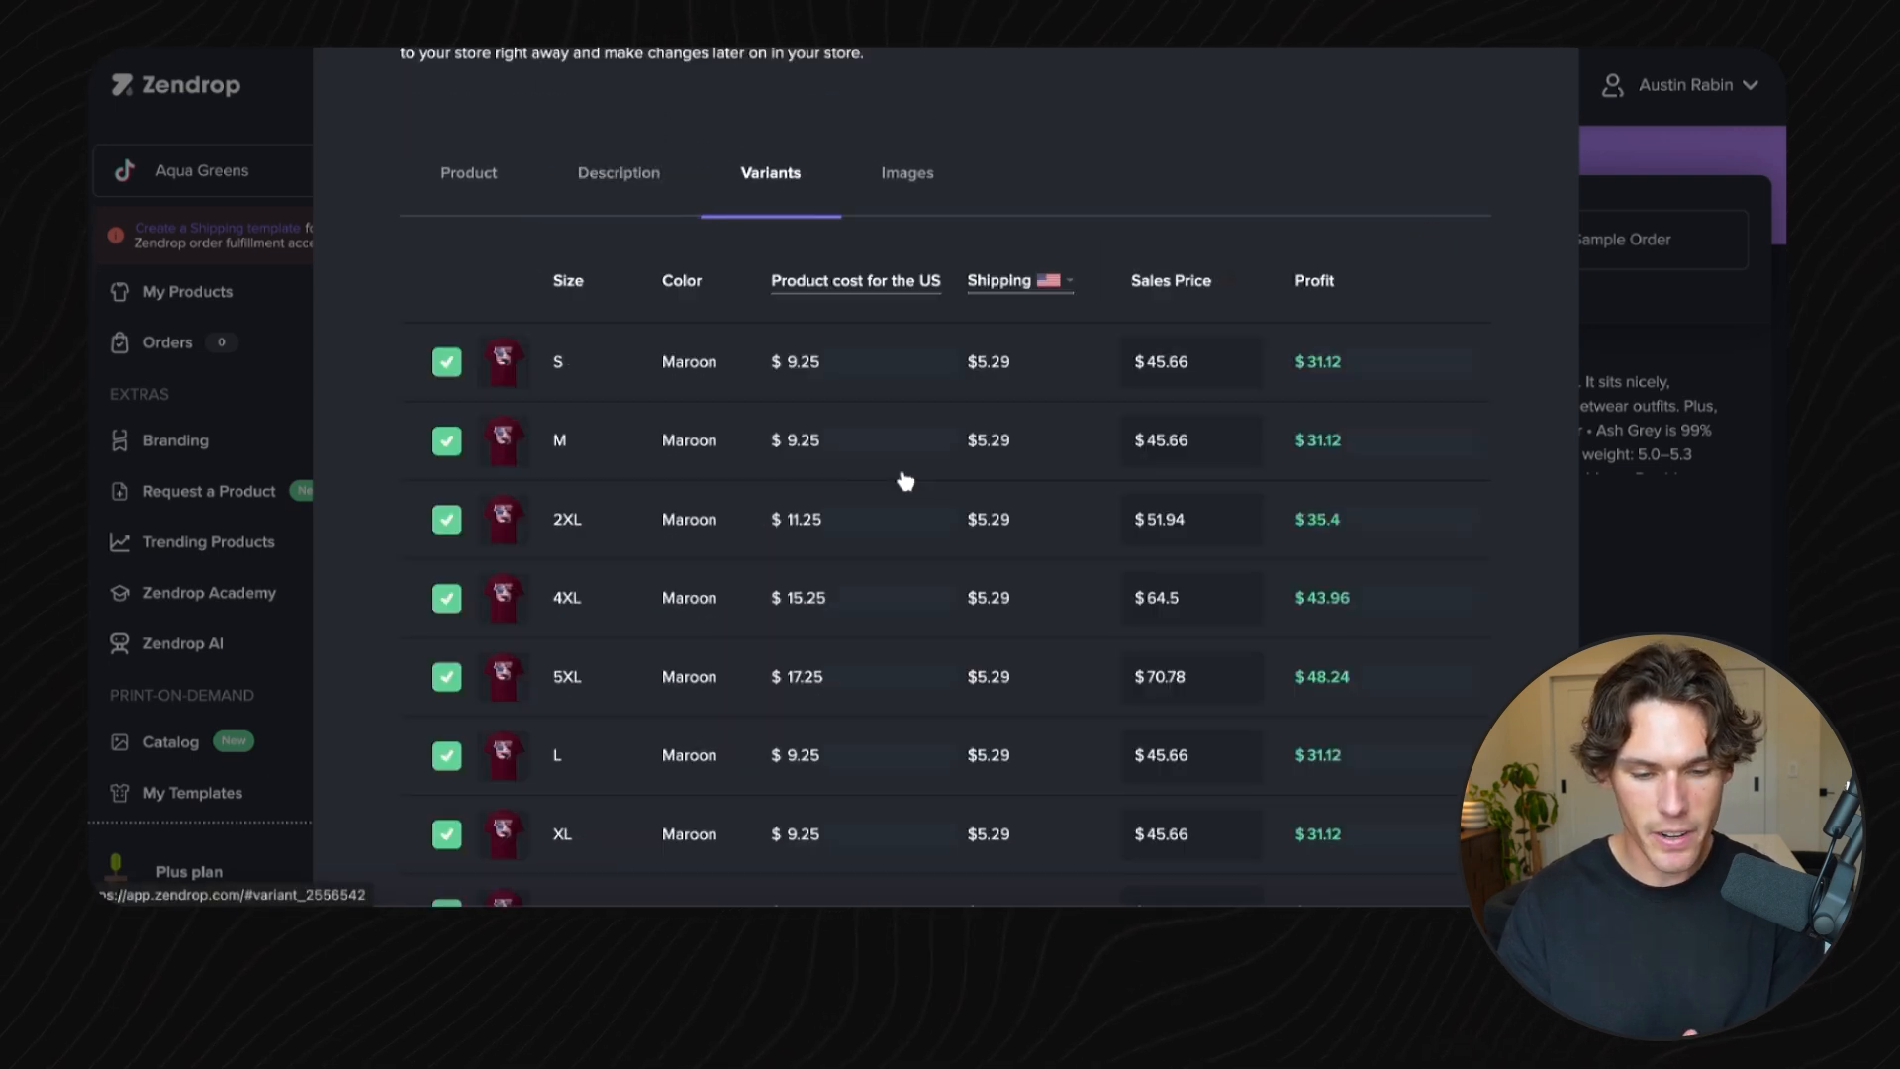
{"action": "scroll", "coordinate": [902, 475], "scroll_direction": "down", "scroll_amount": 3}
{"action": "scroll", "coordinate": [902, 473], "scroll_direction": "up", "scroll_amount": 2}
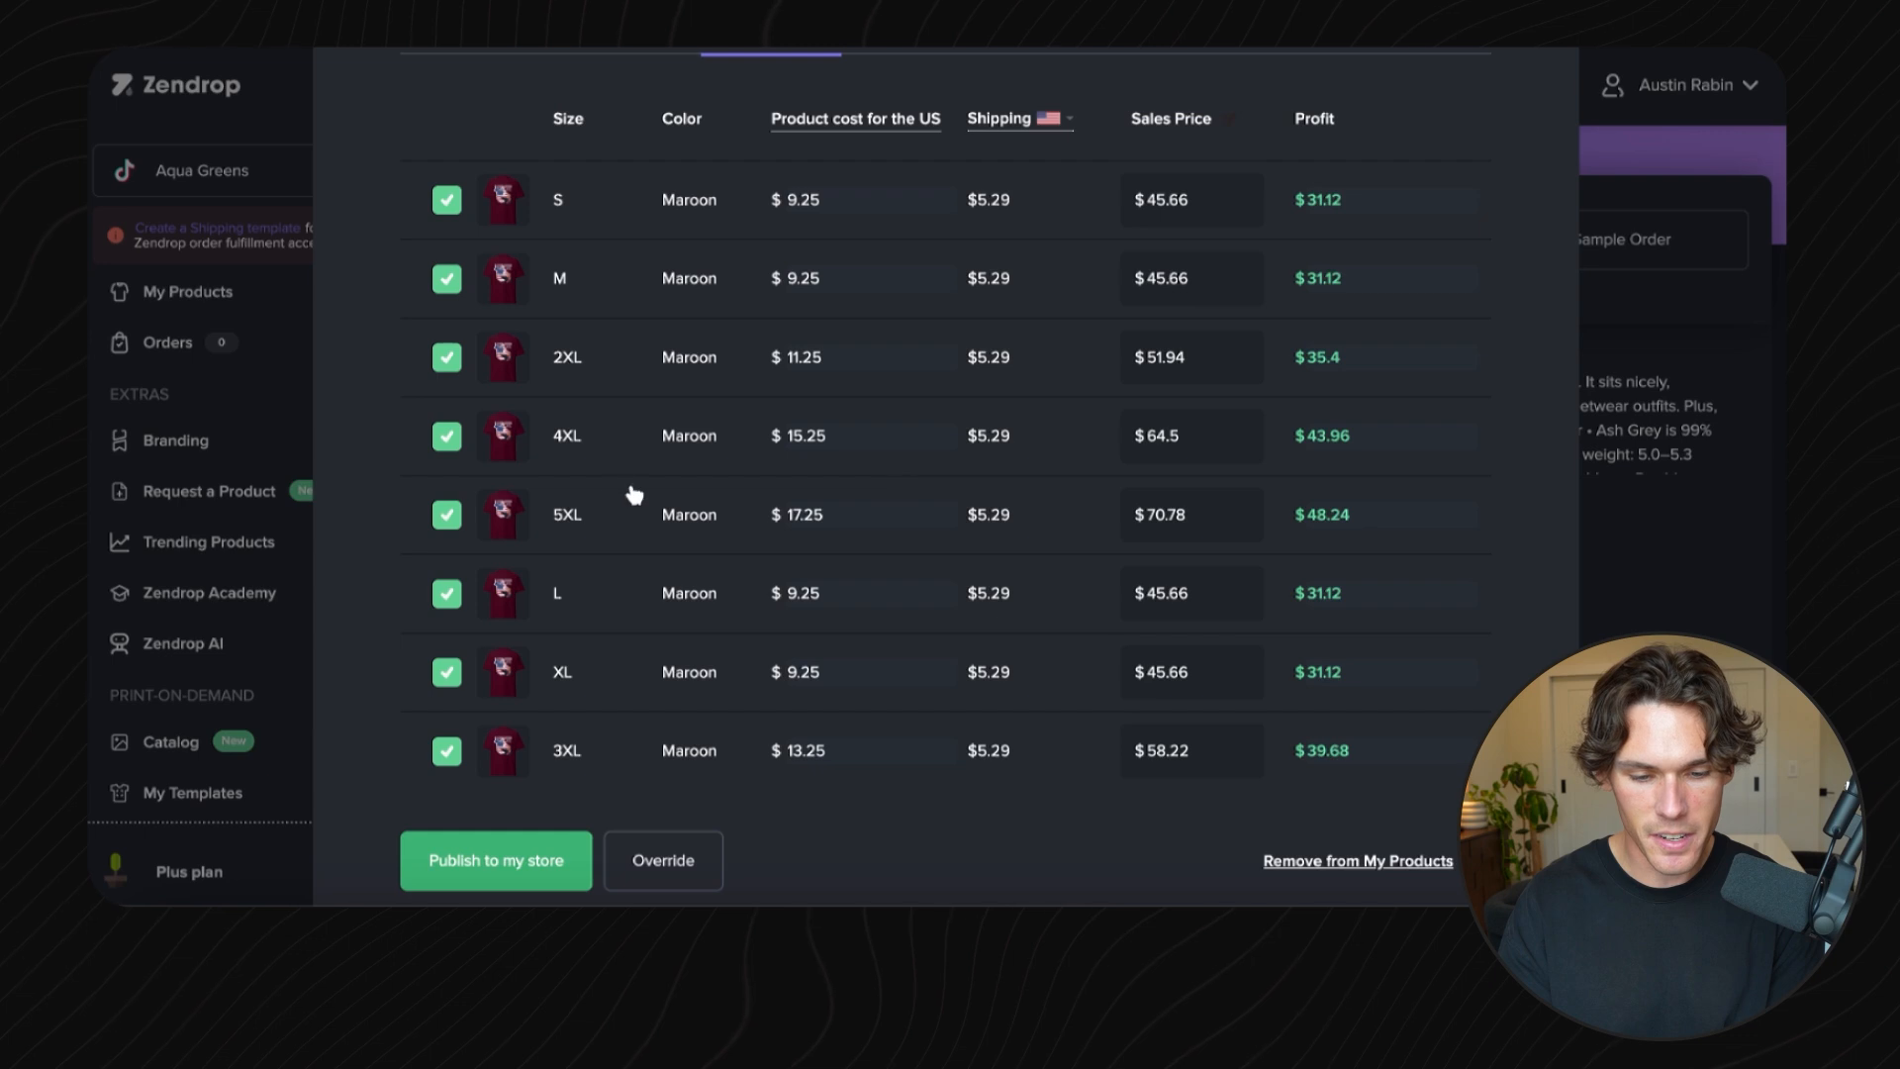
{"action": "scroll", "coordinate": [742, 457], "scroll_direction": "down", "scroll_amount": 2}
{"action": "scroll", "coordinate": [586, 415], "scroll_direction": "up", "scroll_amount": 1}
{"action": "scroll", "coordinate": [586, 417], "scroll_direction": "up", "scroll_amount": 1}
{"action": "scroll", "coordinate": [888, 497], "scroll_direction": "up", "scroll_amount": 1}
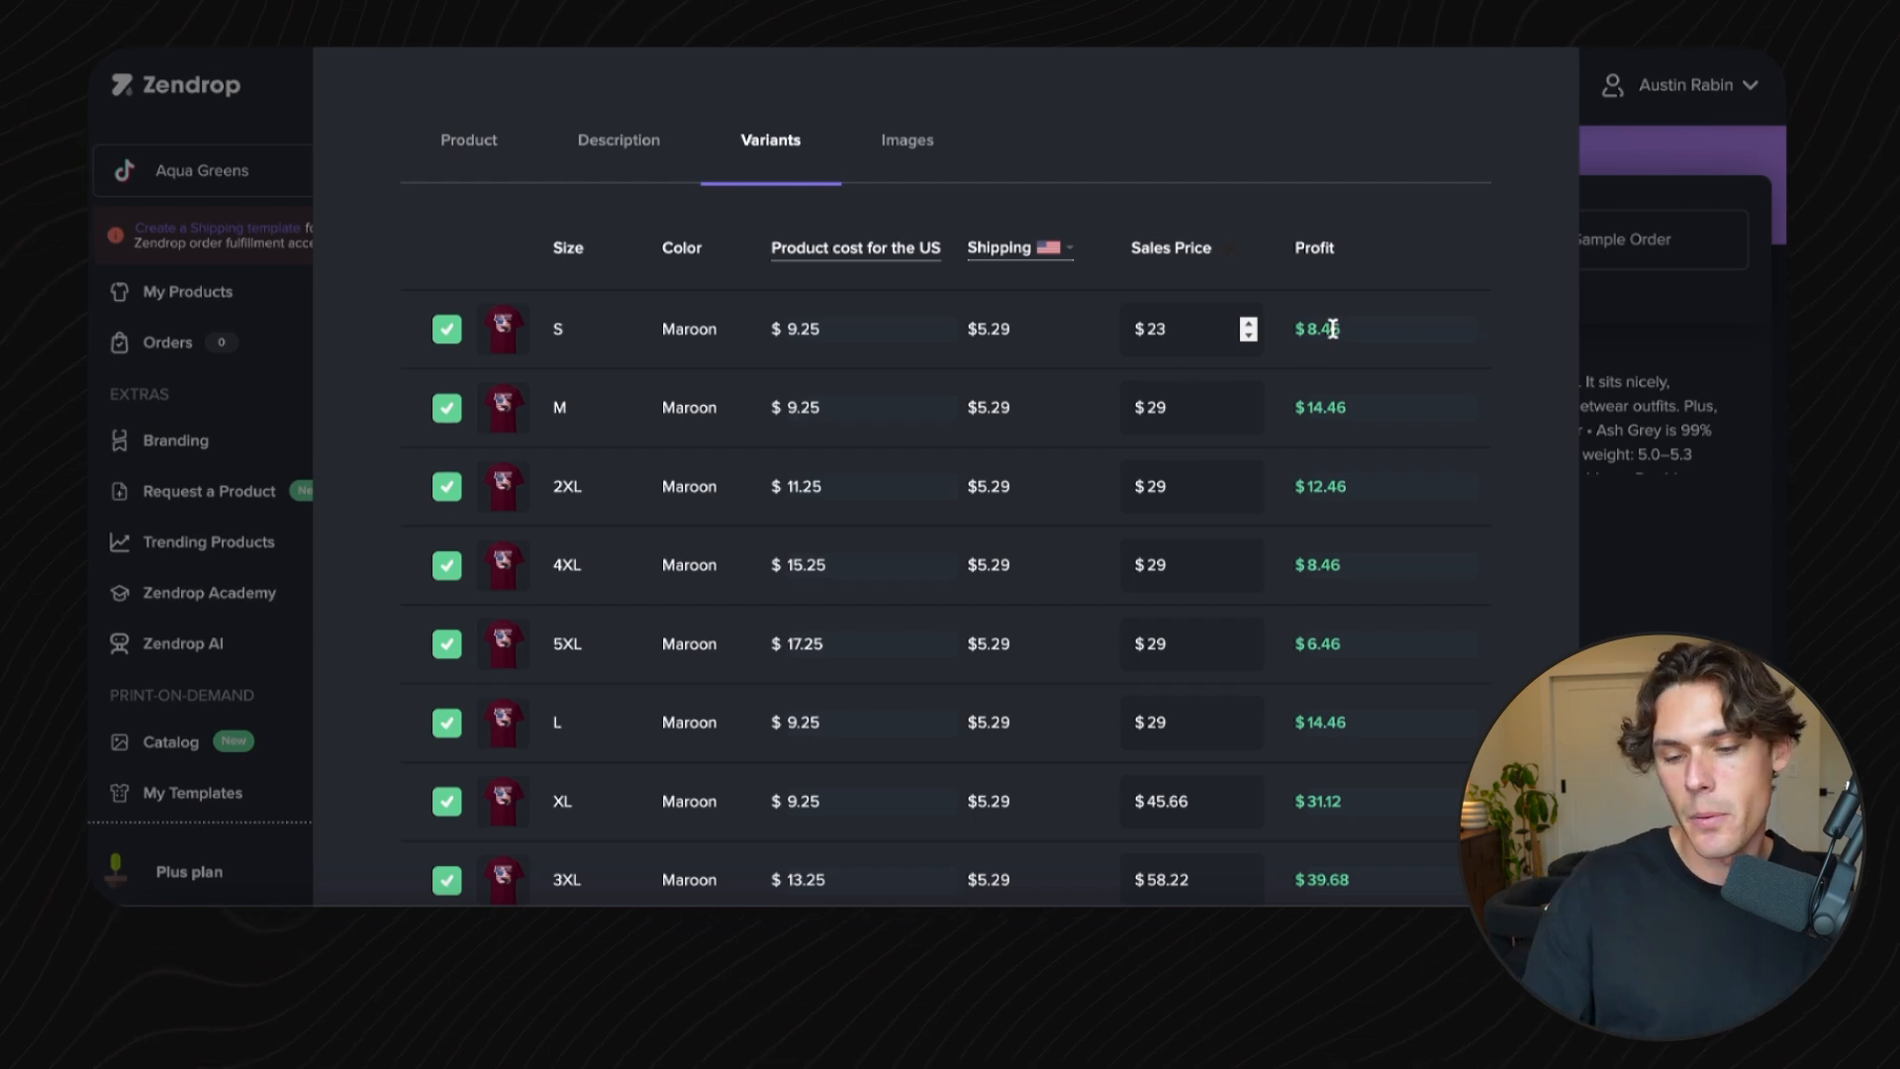
- Set every variant's sales price to $23
{"action": "double_click", "coordinate": [1175, 402]}
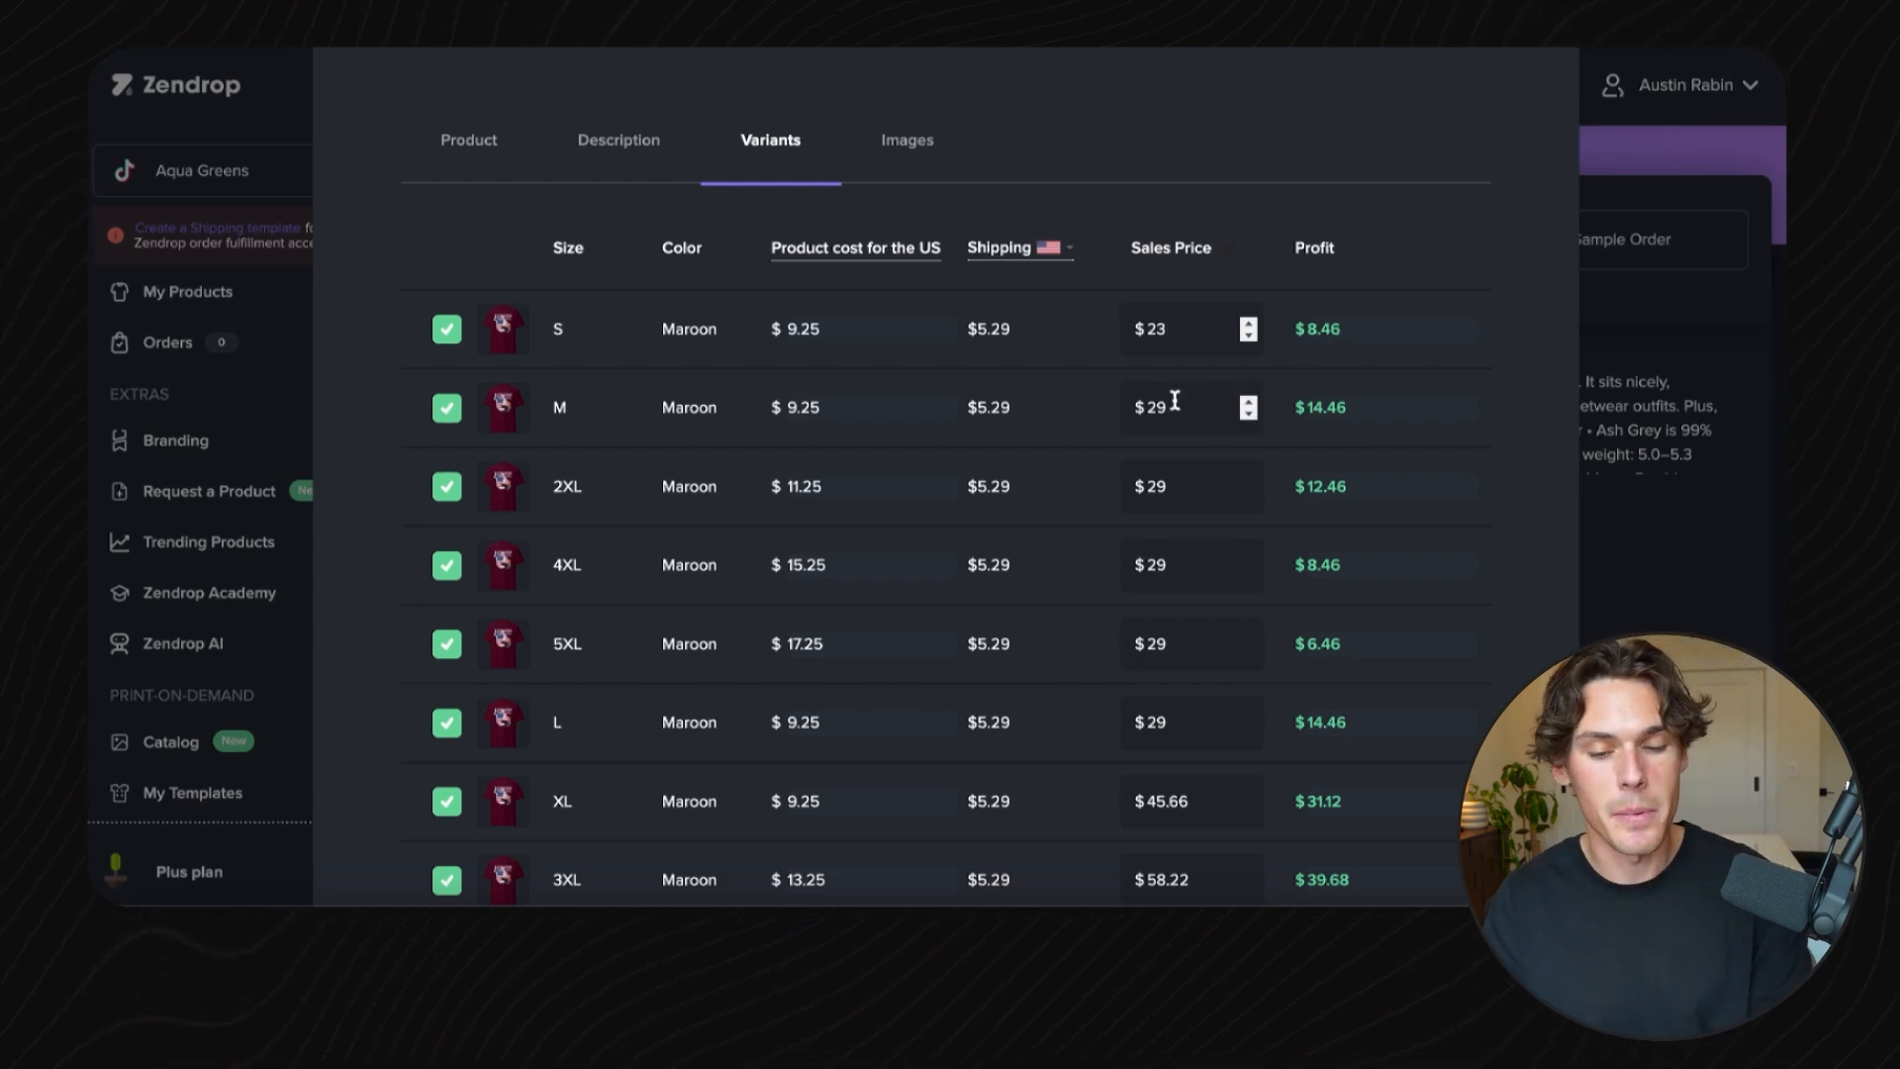
{"action": "type", "text": "2"}
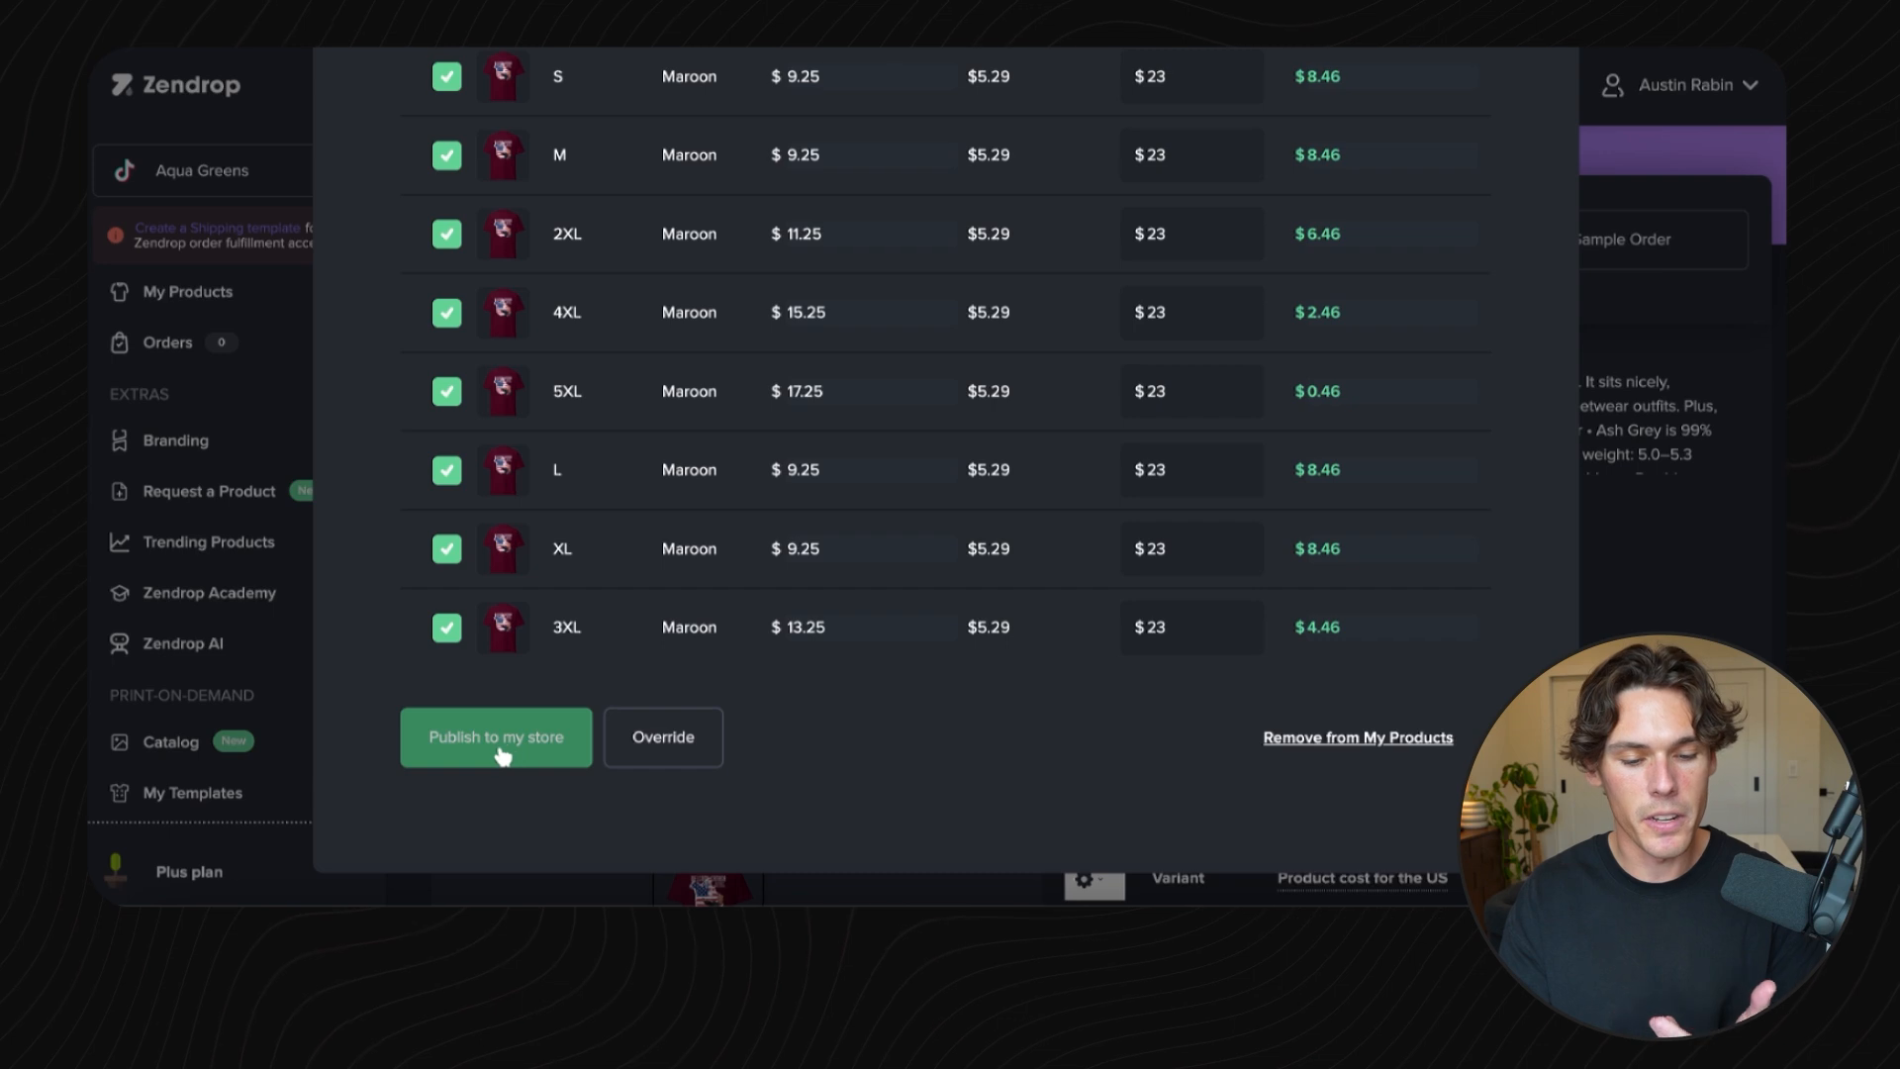
- Publish the tee to the store under the collection Menswear & Underwear / Men's Tops / T-shirts / Men's Short-sleeve T-shirts
{"action": "left_click", "coordinate": [497, 749]}
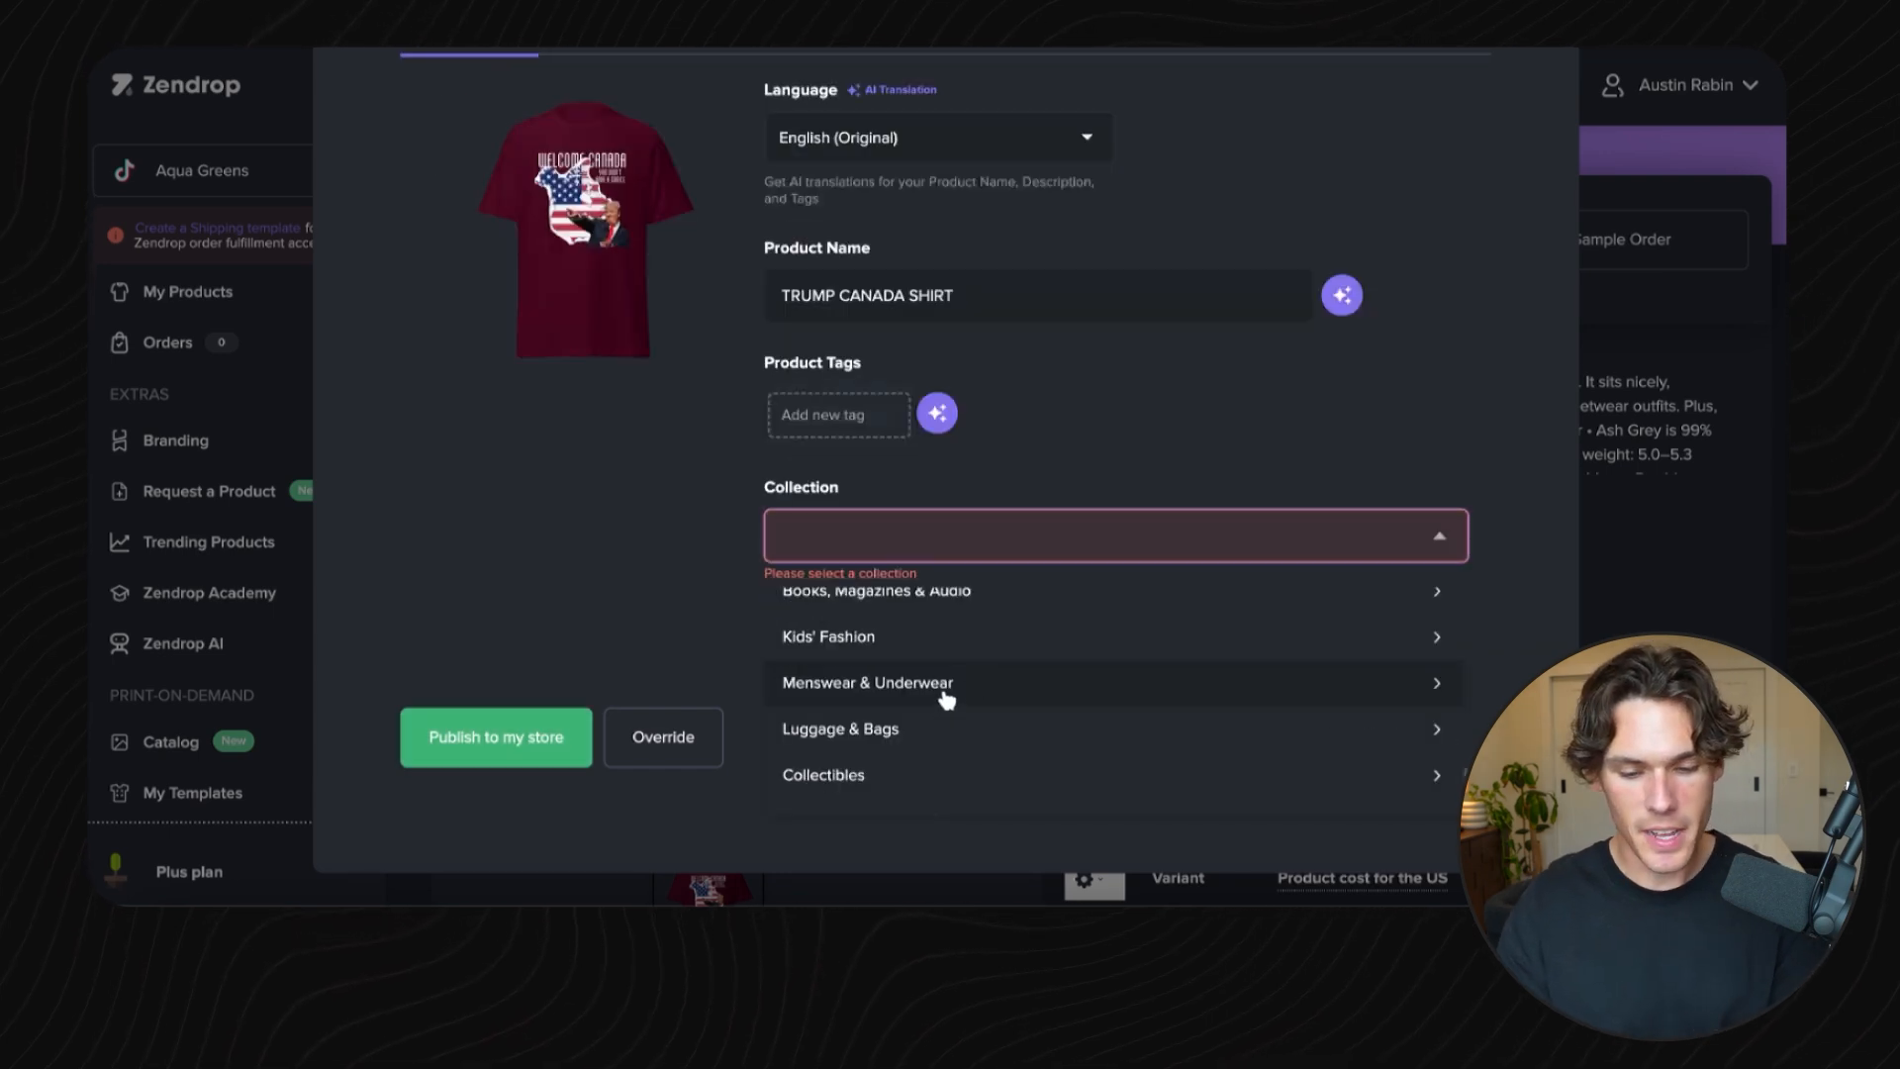
{"action": "left_click", "coordinate": [950, 686]}
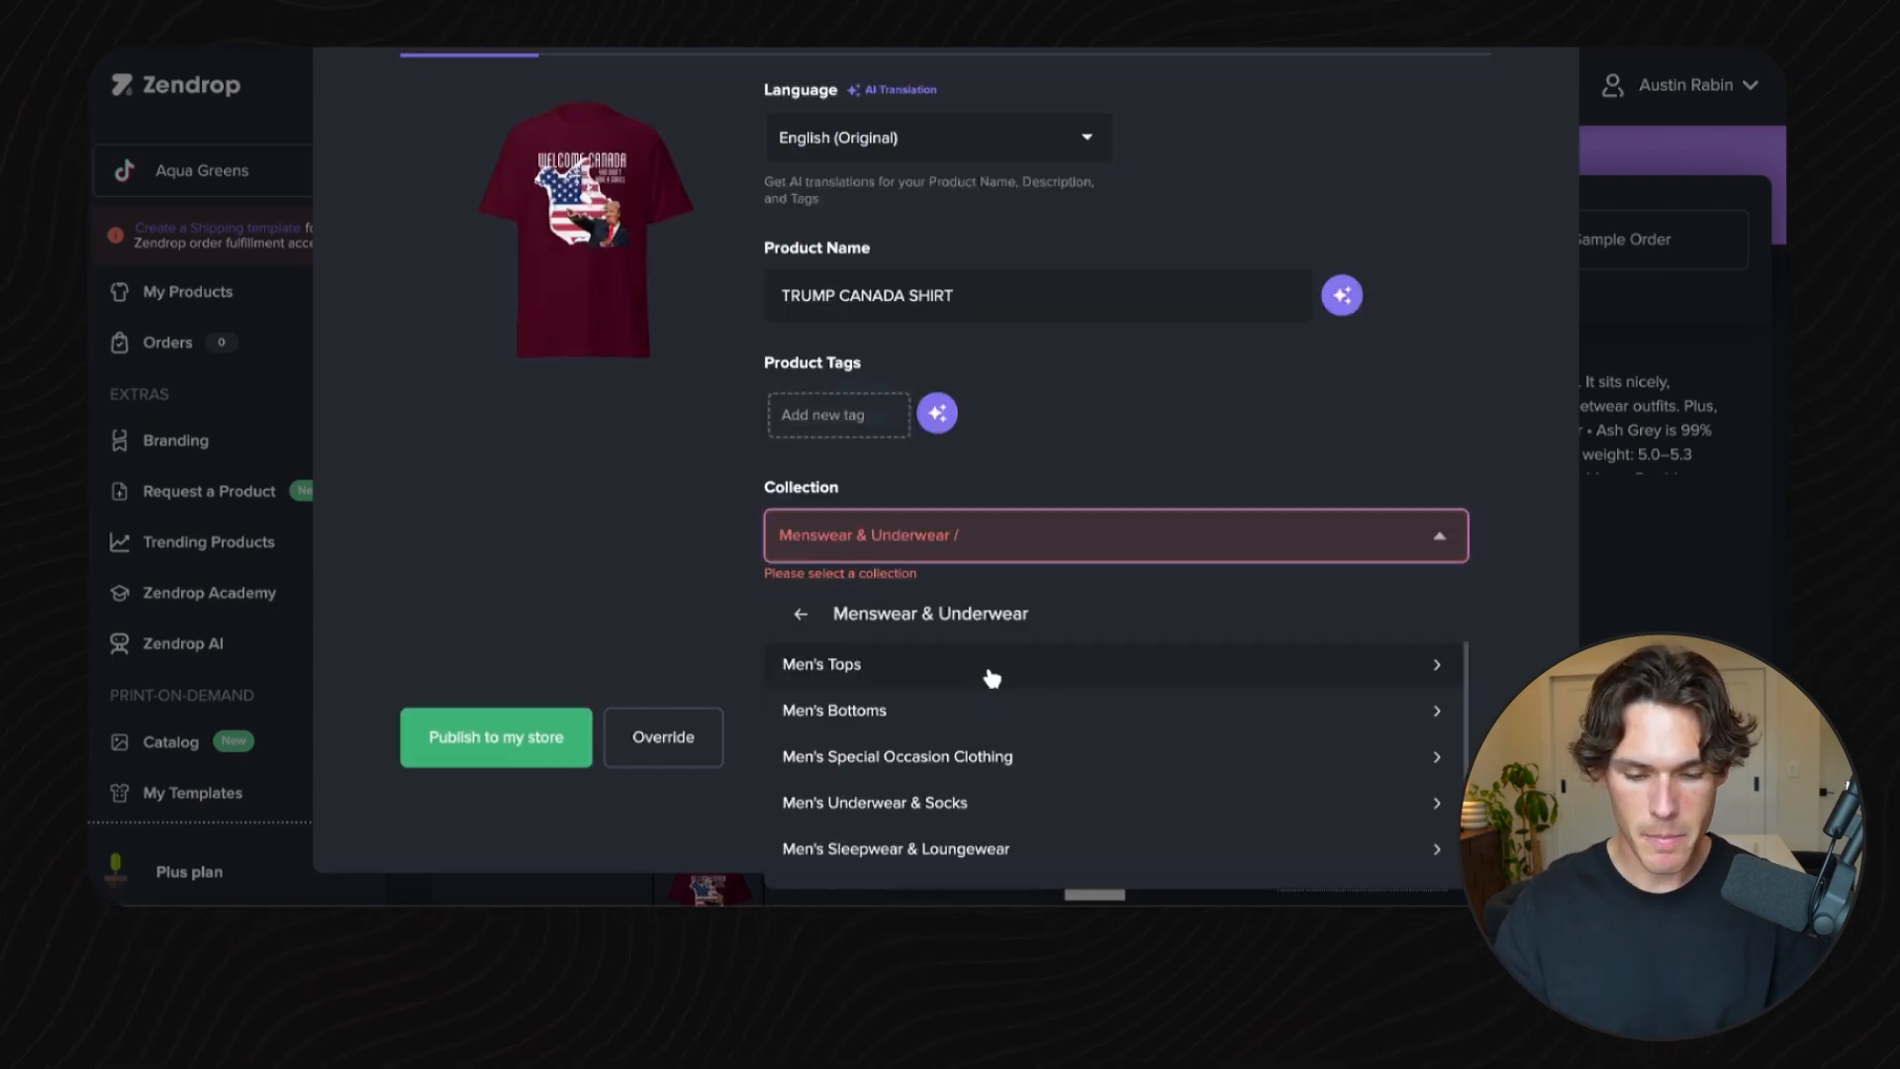
{"action": "left_click", "coordinate": [992, 679]}
{"action": "left_click", "coordinate": [1039, 540]}
{"action": "left_click", "coordinate": [952, 766]}
{"action": "left_click", "coordinate": [1121, 551]}
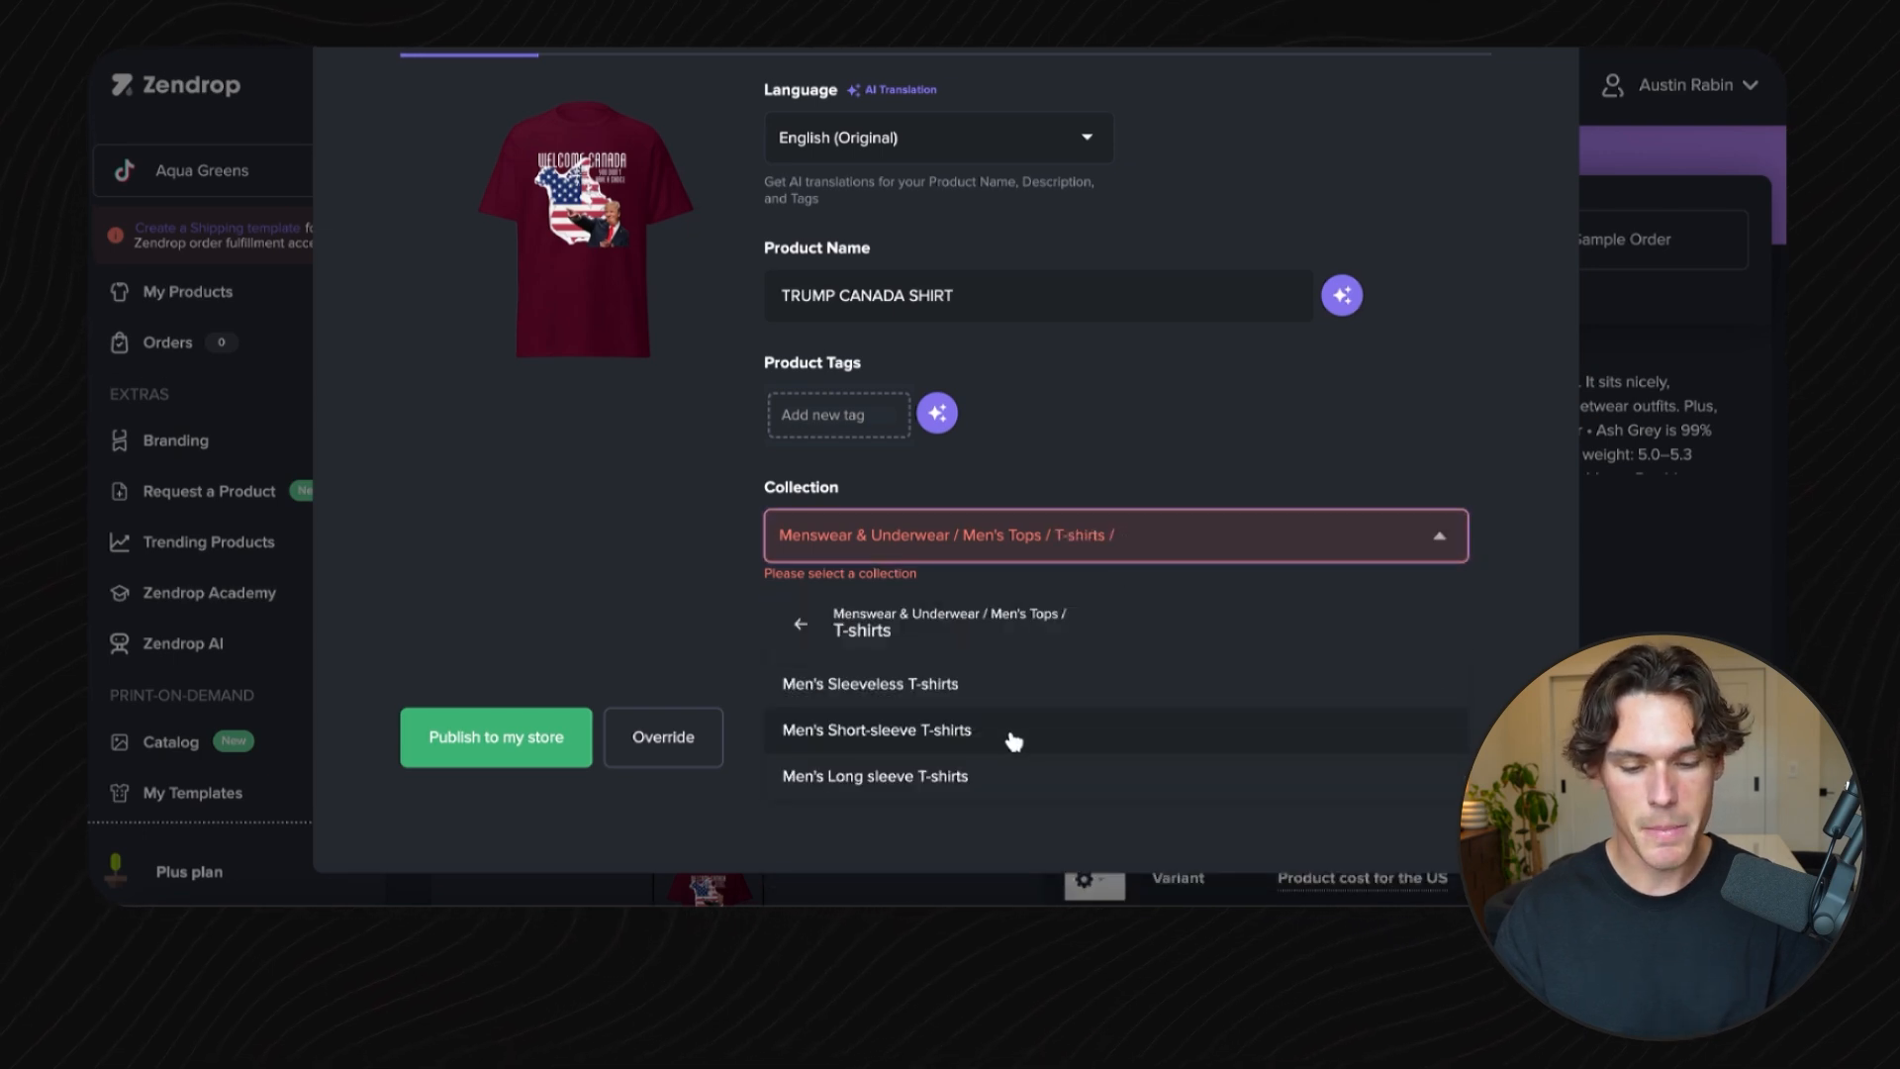
{"action": "left_click", "coordinate": [1014, 732]}
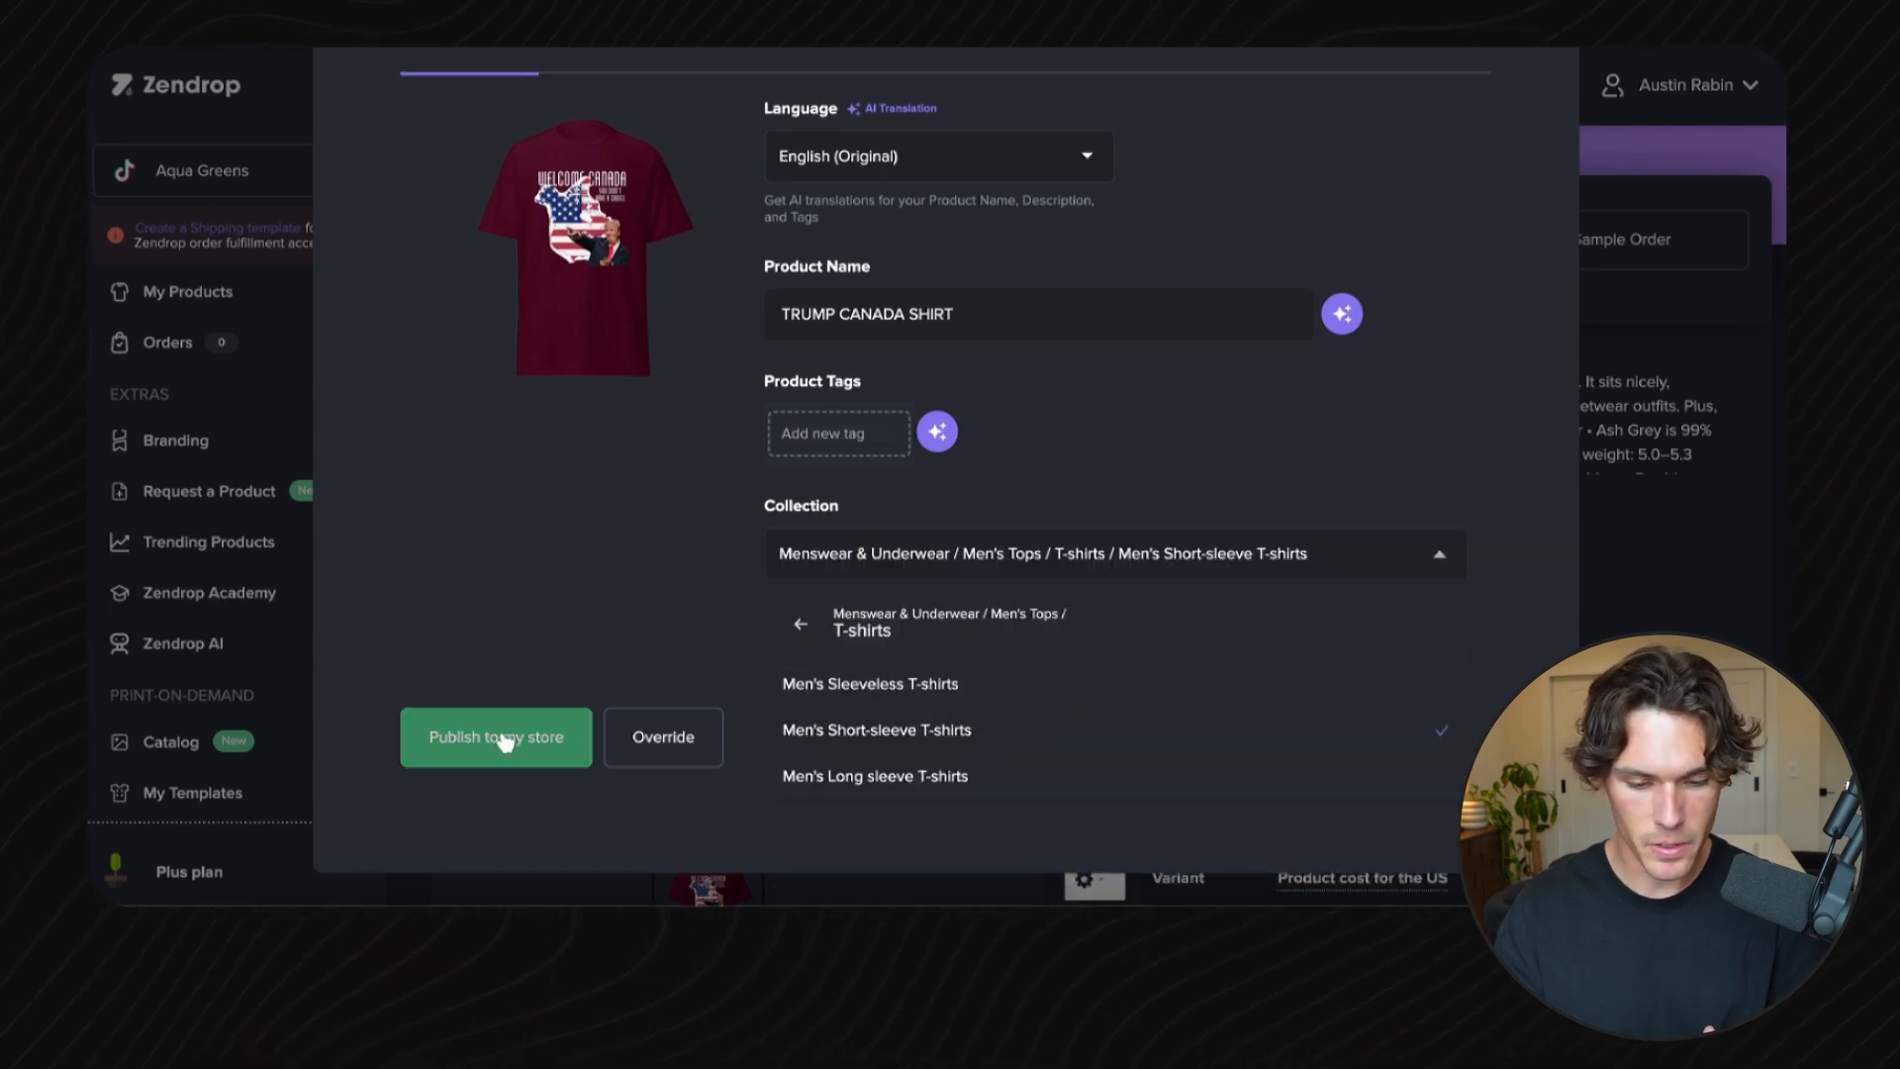
{"action": "left_click", "coordinate": [506, 741]}
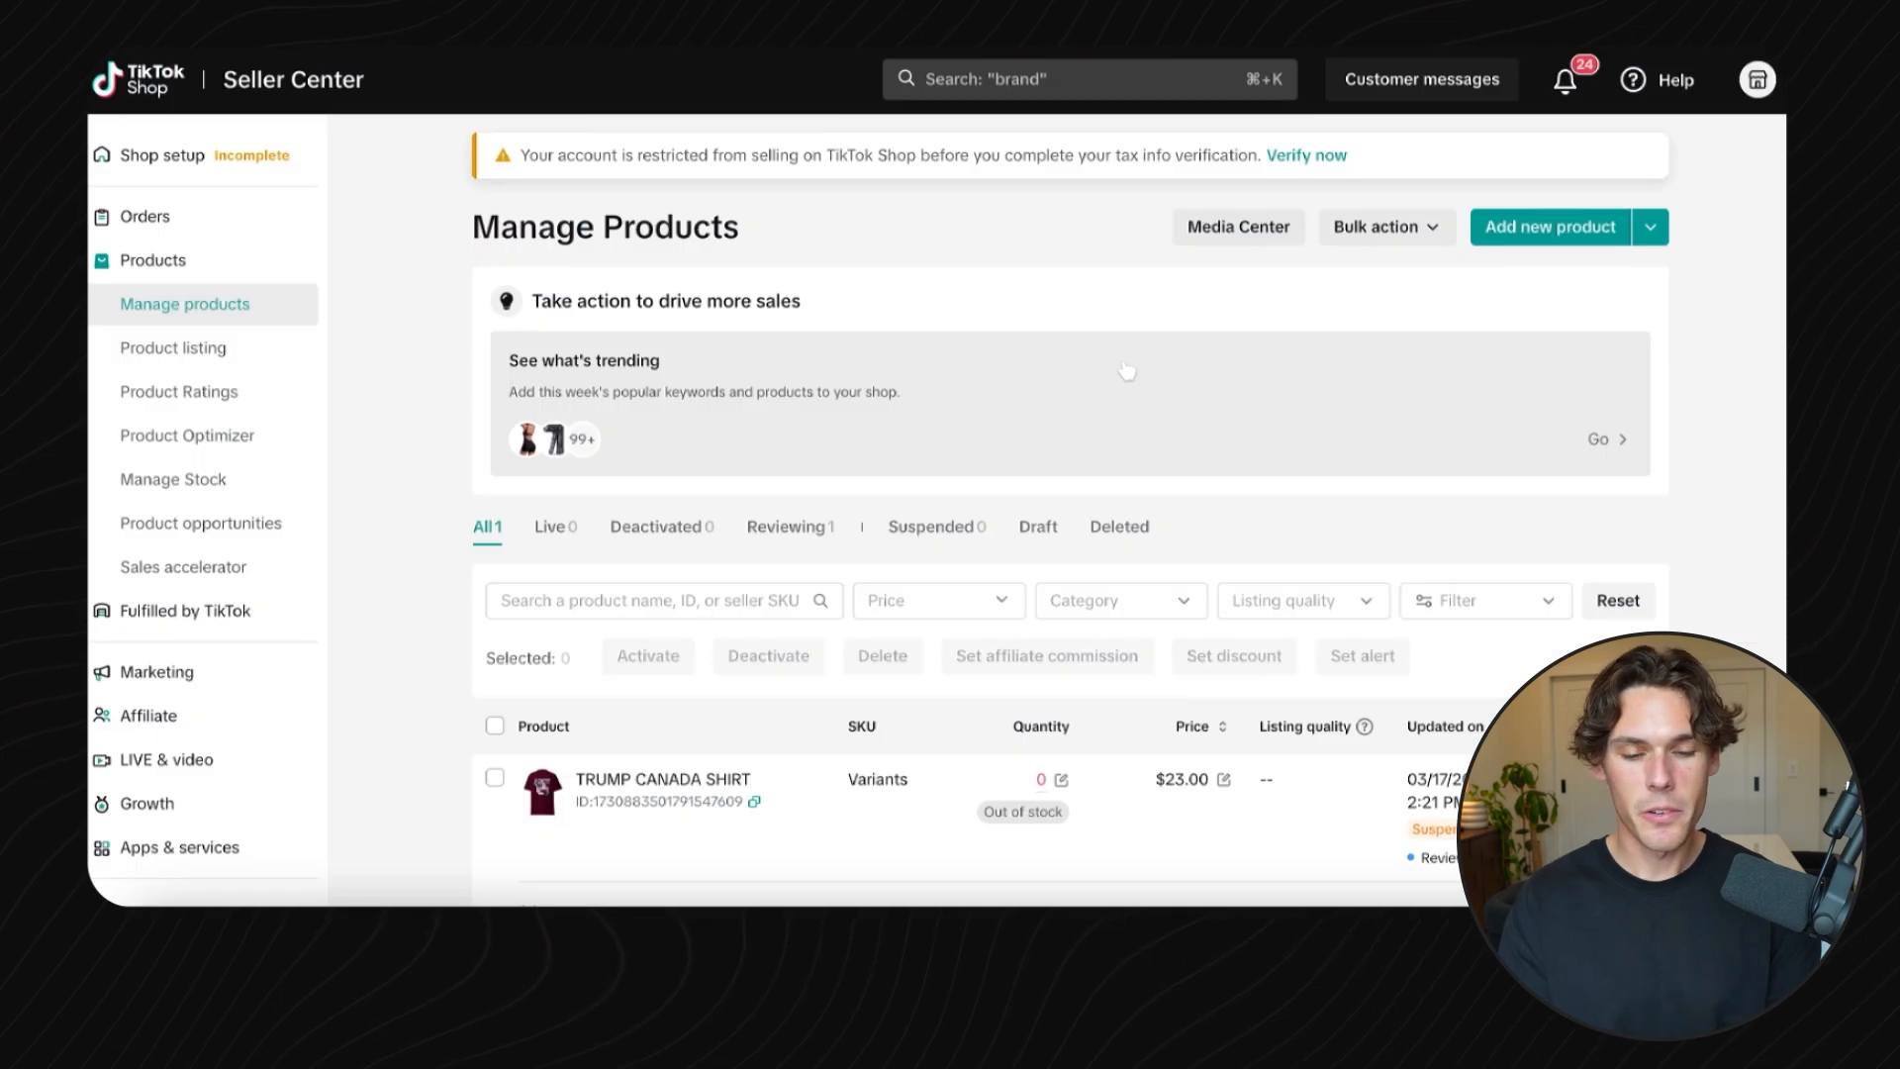
- Review the published TRUMP CANADA SHIRT listing and its variant prices in TikTok Shop Seller Center
{"action": "scroll", "coordinate": [837, 445], "scroll_direction": "down", "scroll_amount": 2}
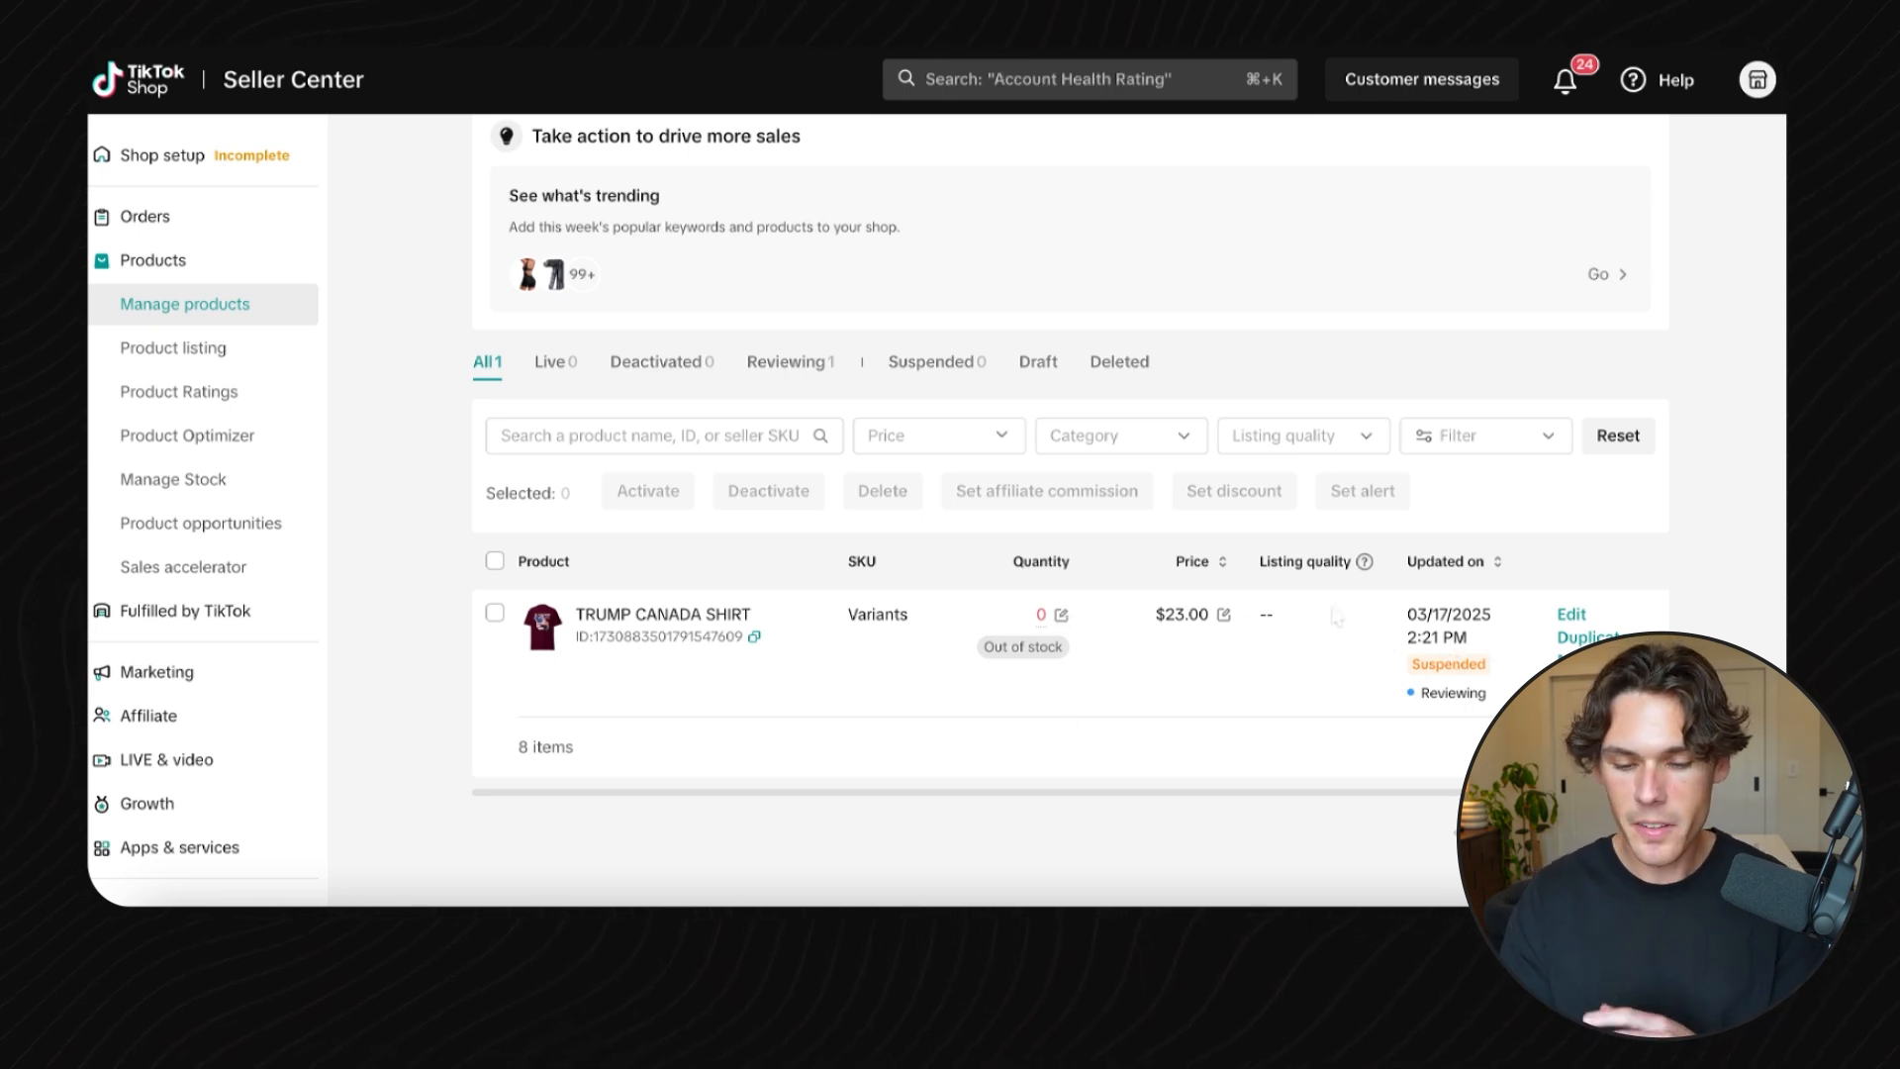
{"action": "scroll", "coordinate": [1057, 628], "scroll_direction": "down", "scroll_amount": 1}
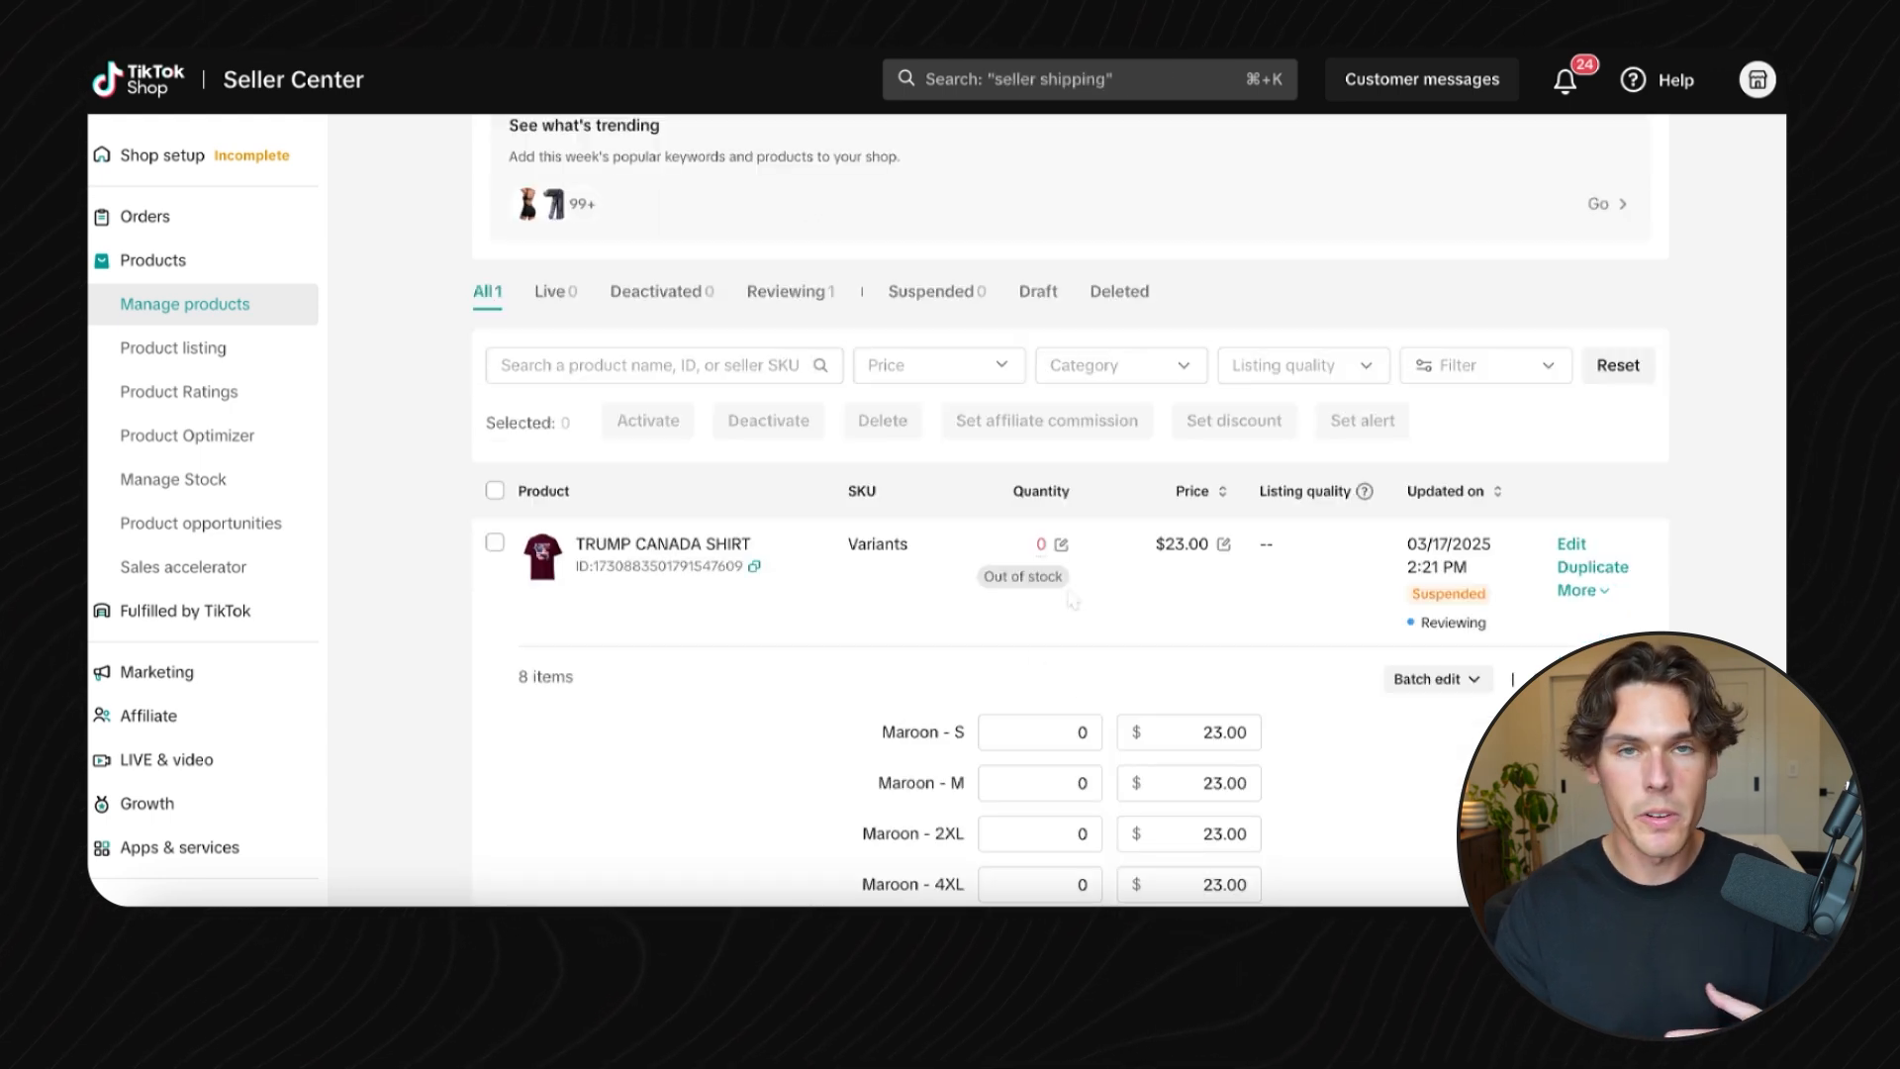
{"action": "scroll", "coordinate": [1073, 604], "scroll_direction": "down", "scroll_amount": 1}
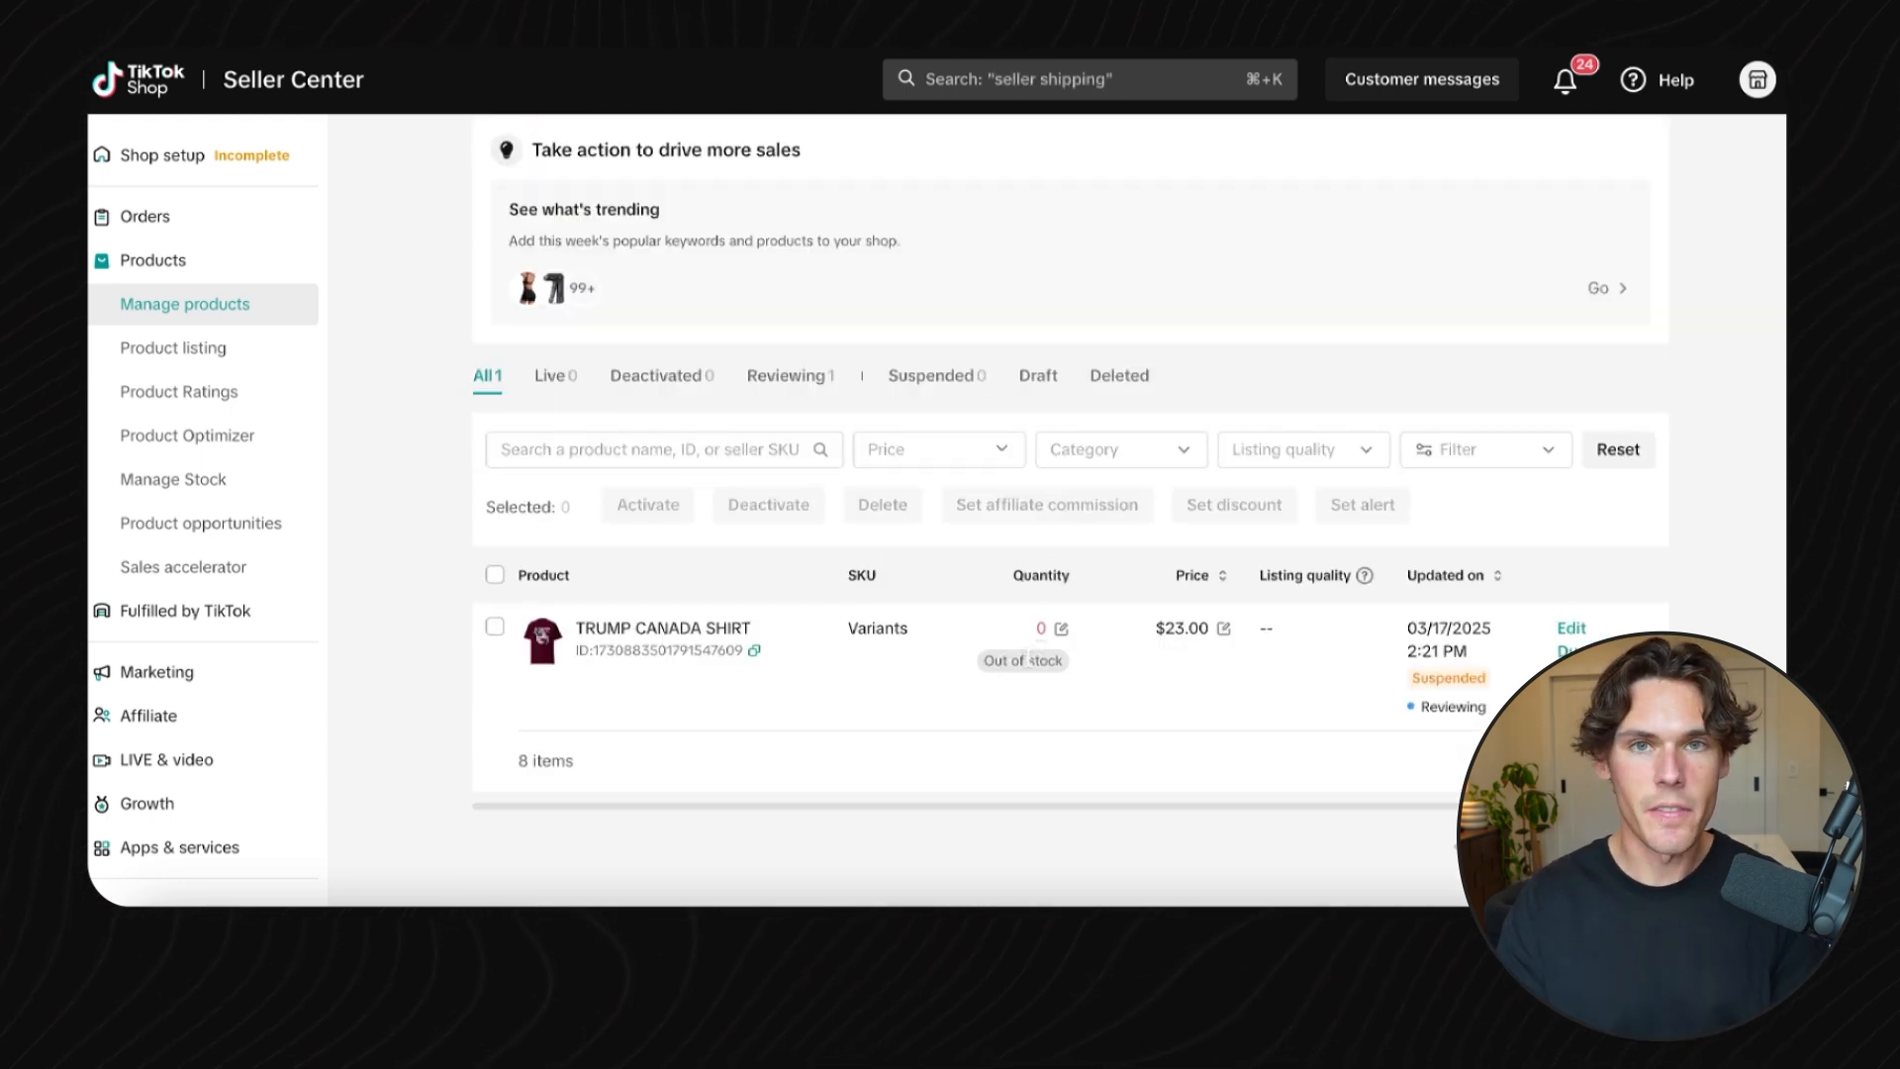
{"action": "mouse_move", "coordinate": [1047, 634]}
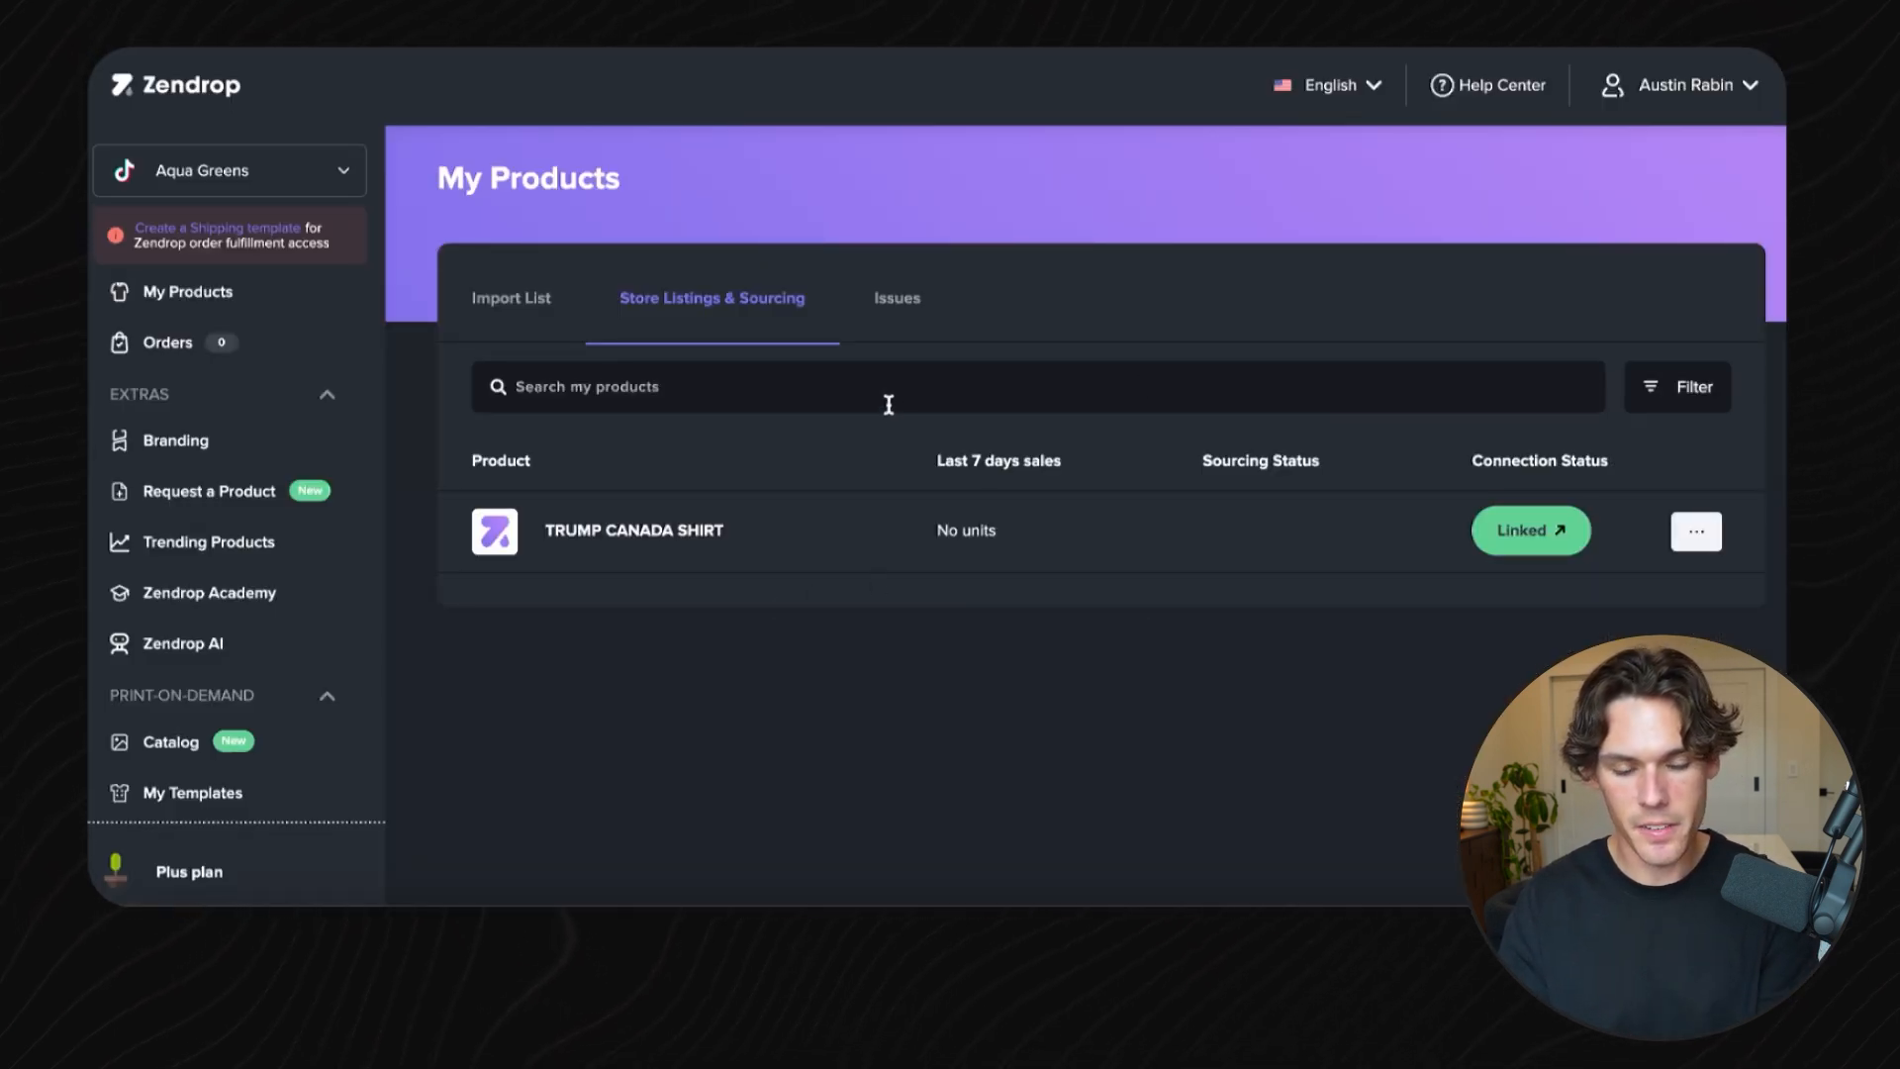
- Open the product's variant-linking dialog in Zendrop's My Products and look through the store variants
{"action": "left_click", "coordinate": [1678, 543]}
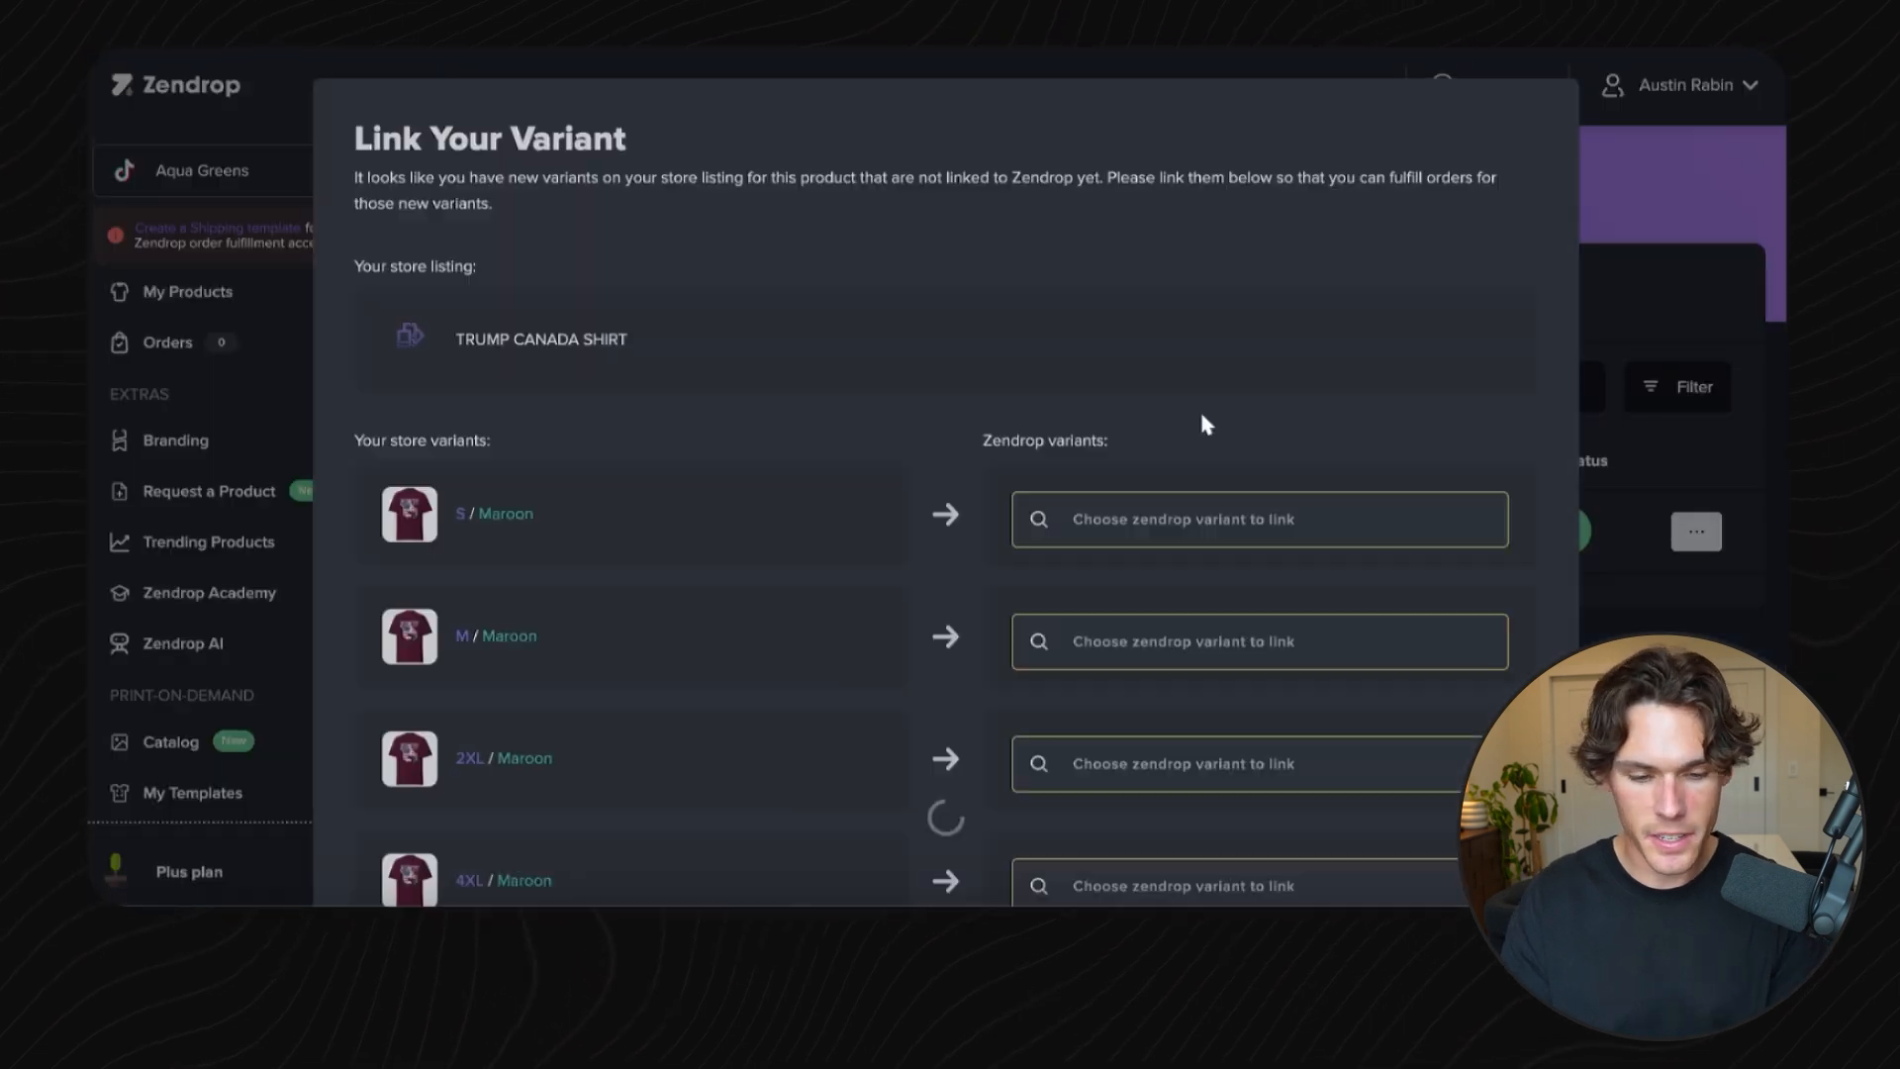
{"action": "scroll", "coordinate": [1156, 306], "scroll_direction": "down", "scroll_amount": 2}
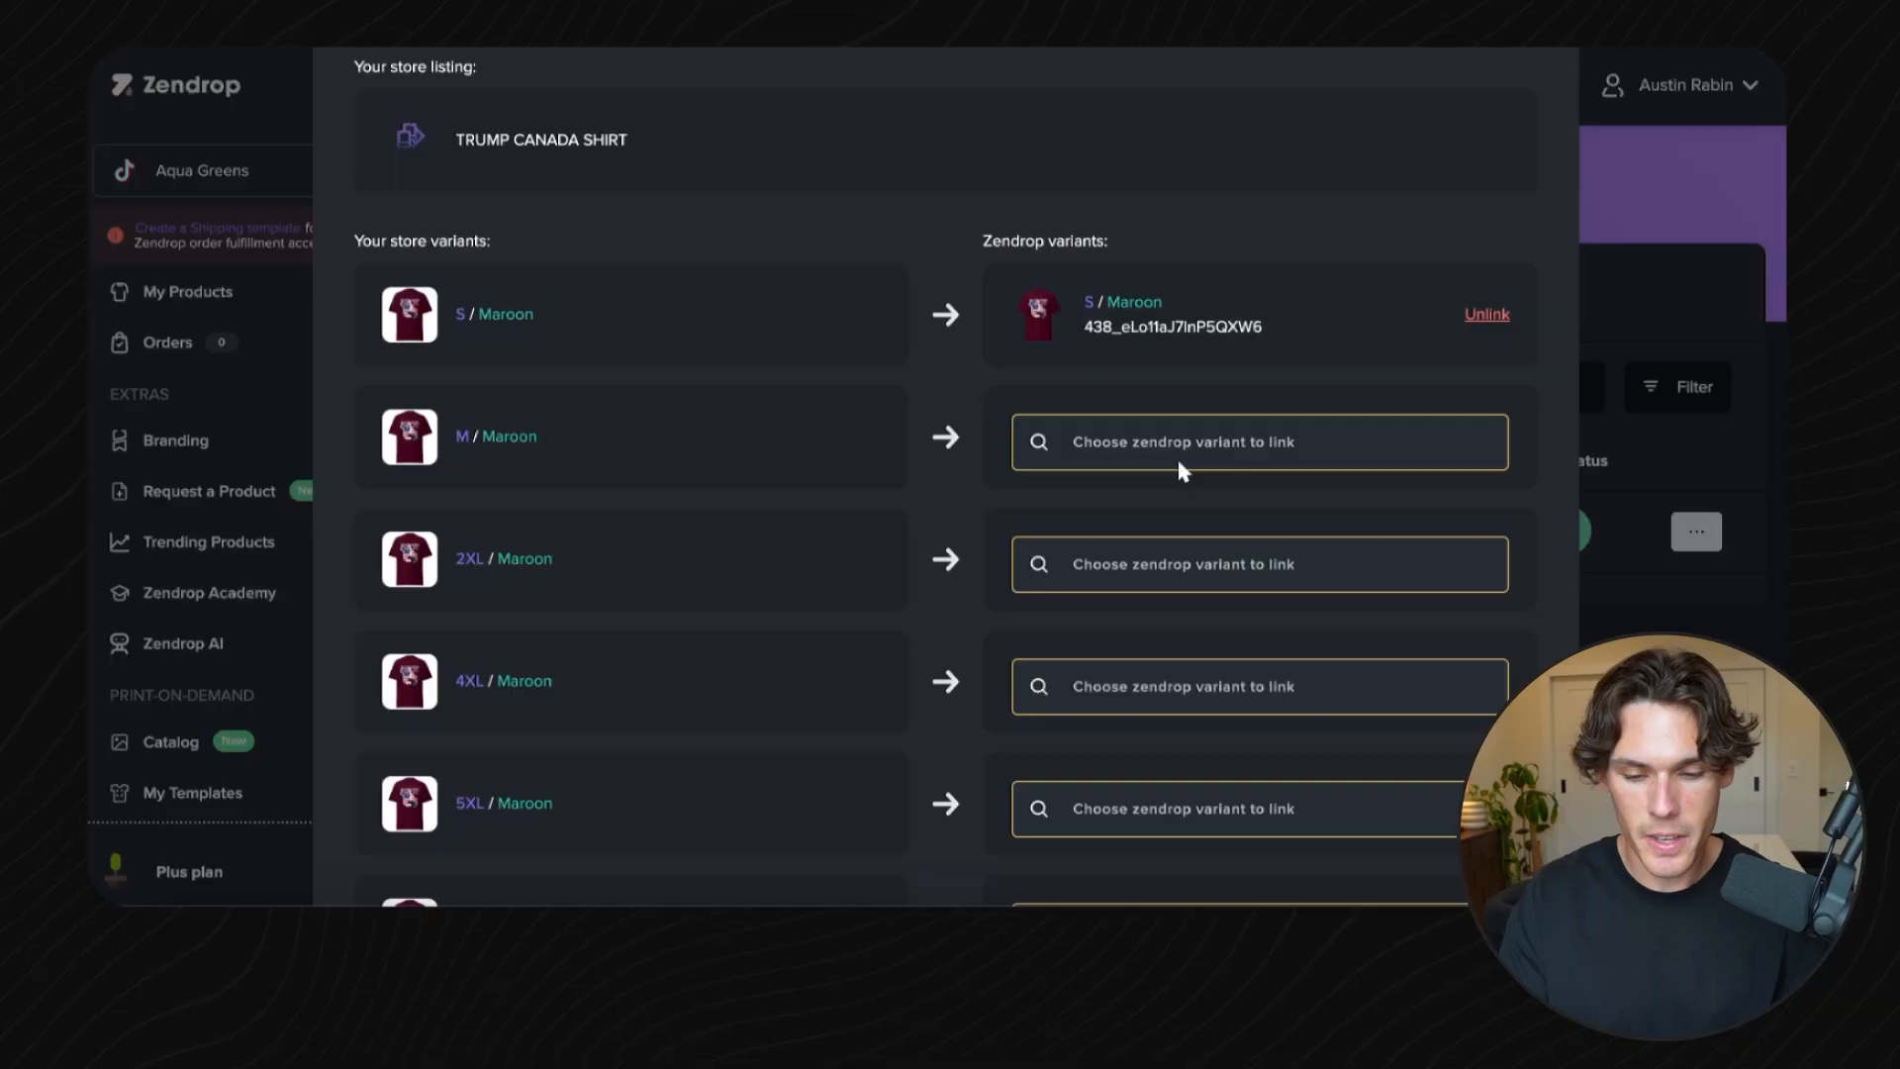
{"action": "left_click", "coordinate": [1177, 440]}
{"action": "scroll", "coordinate": [1183, 466], "scroll_direction": "down", "scroll_amount": 1}
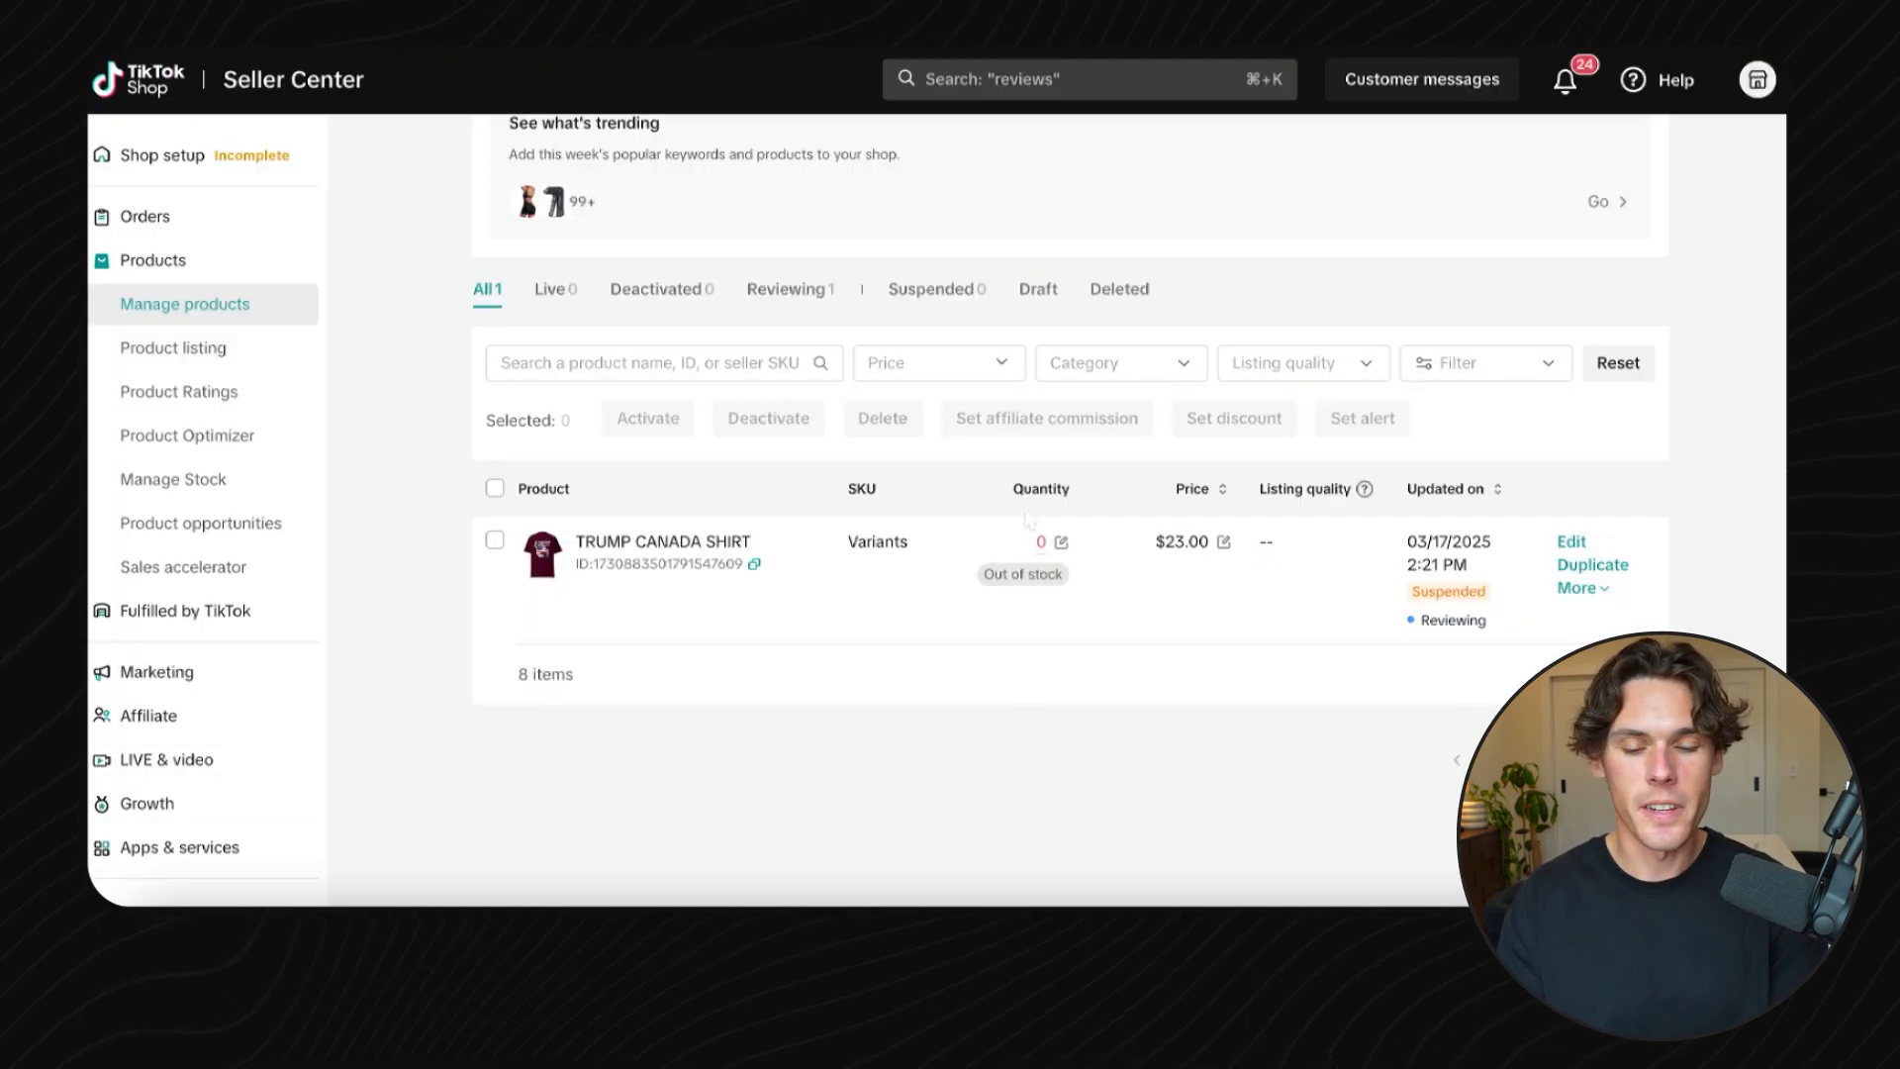
- Edit the TikTok listing, batch-set every variant's quantity to 100, update it, and return to managing listings
{"action": "left_click", "coordinate": [1574, 543]}
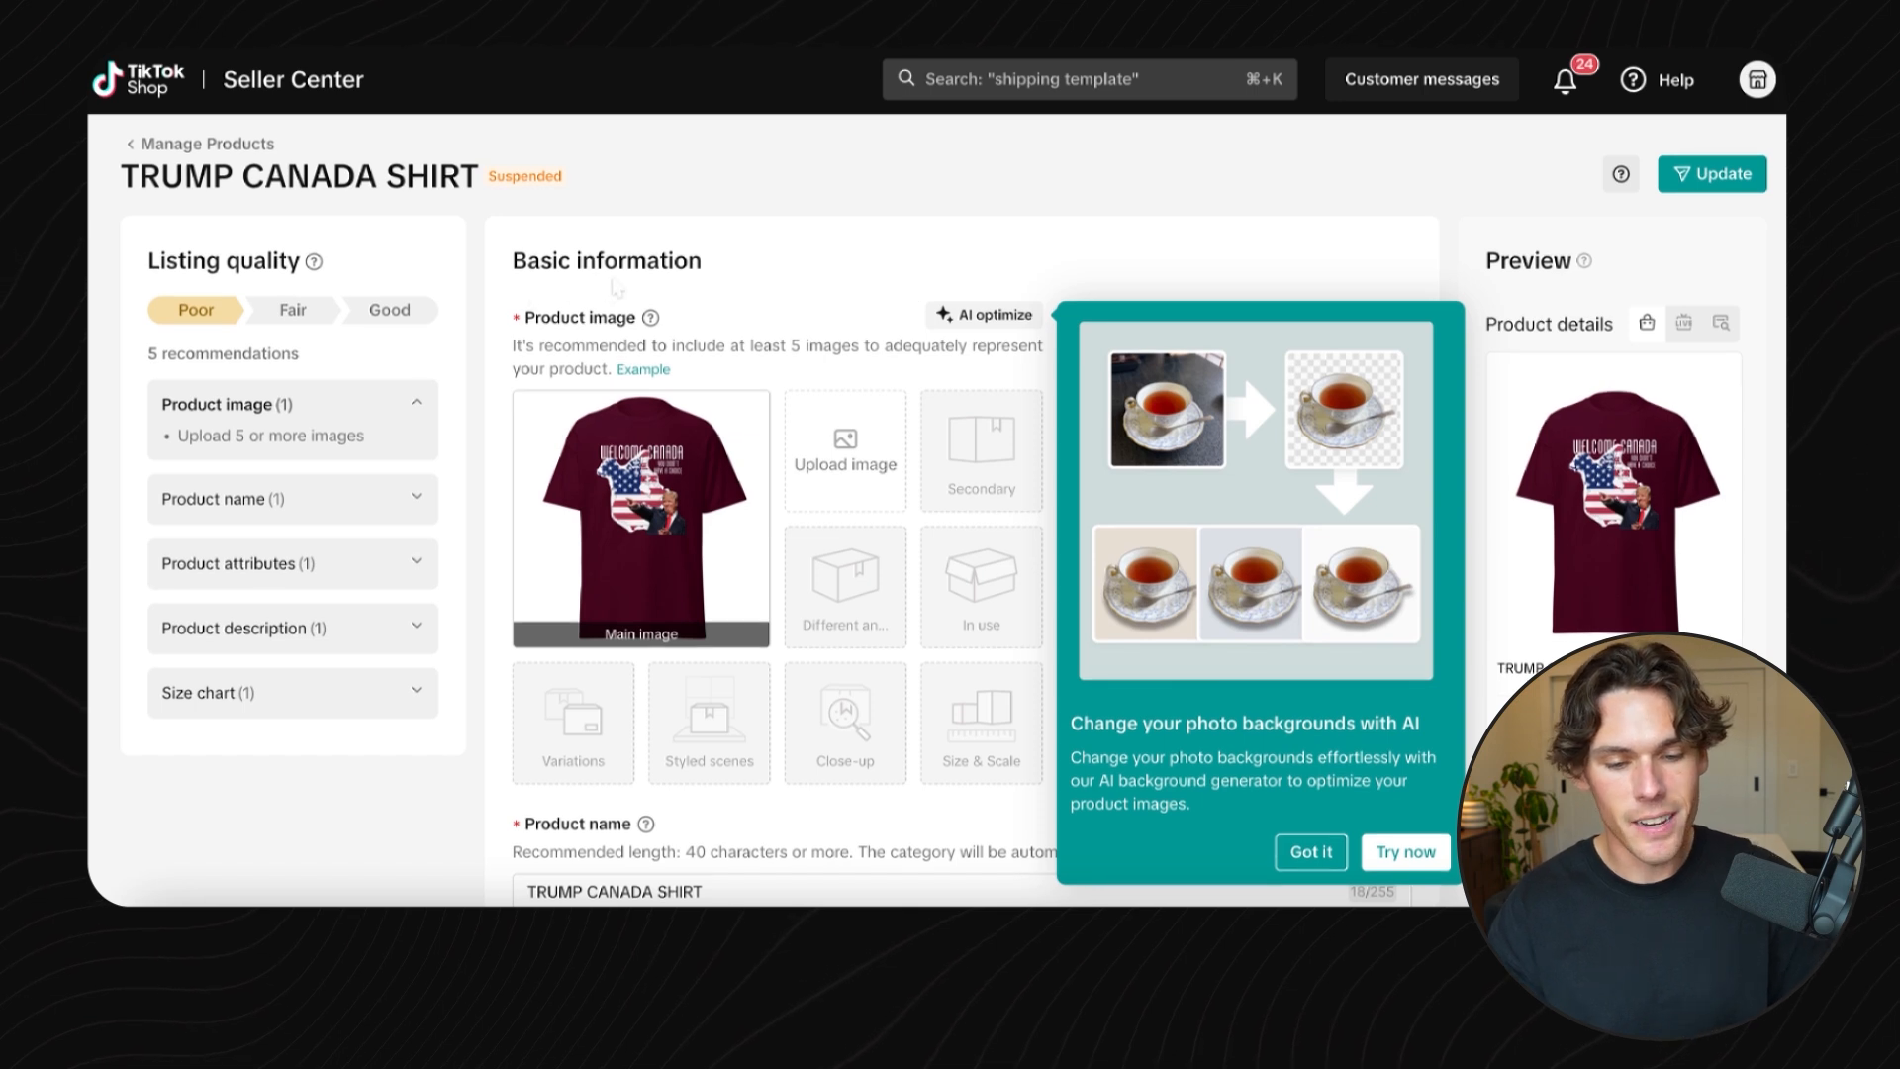
{"action": "scroll", "coordinate": [644, 347], "scroll_direction": "down", "scroll_amount": 2}
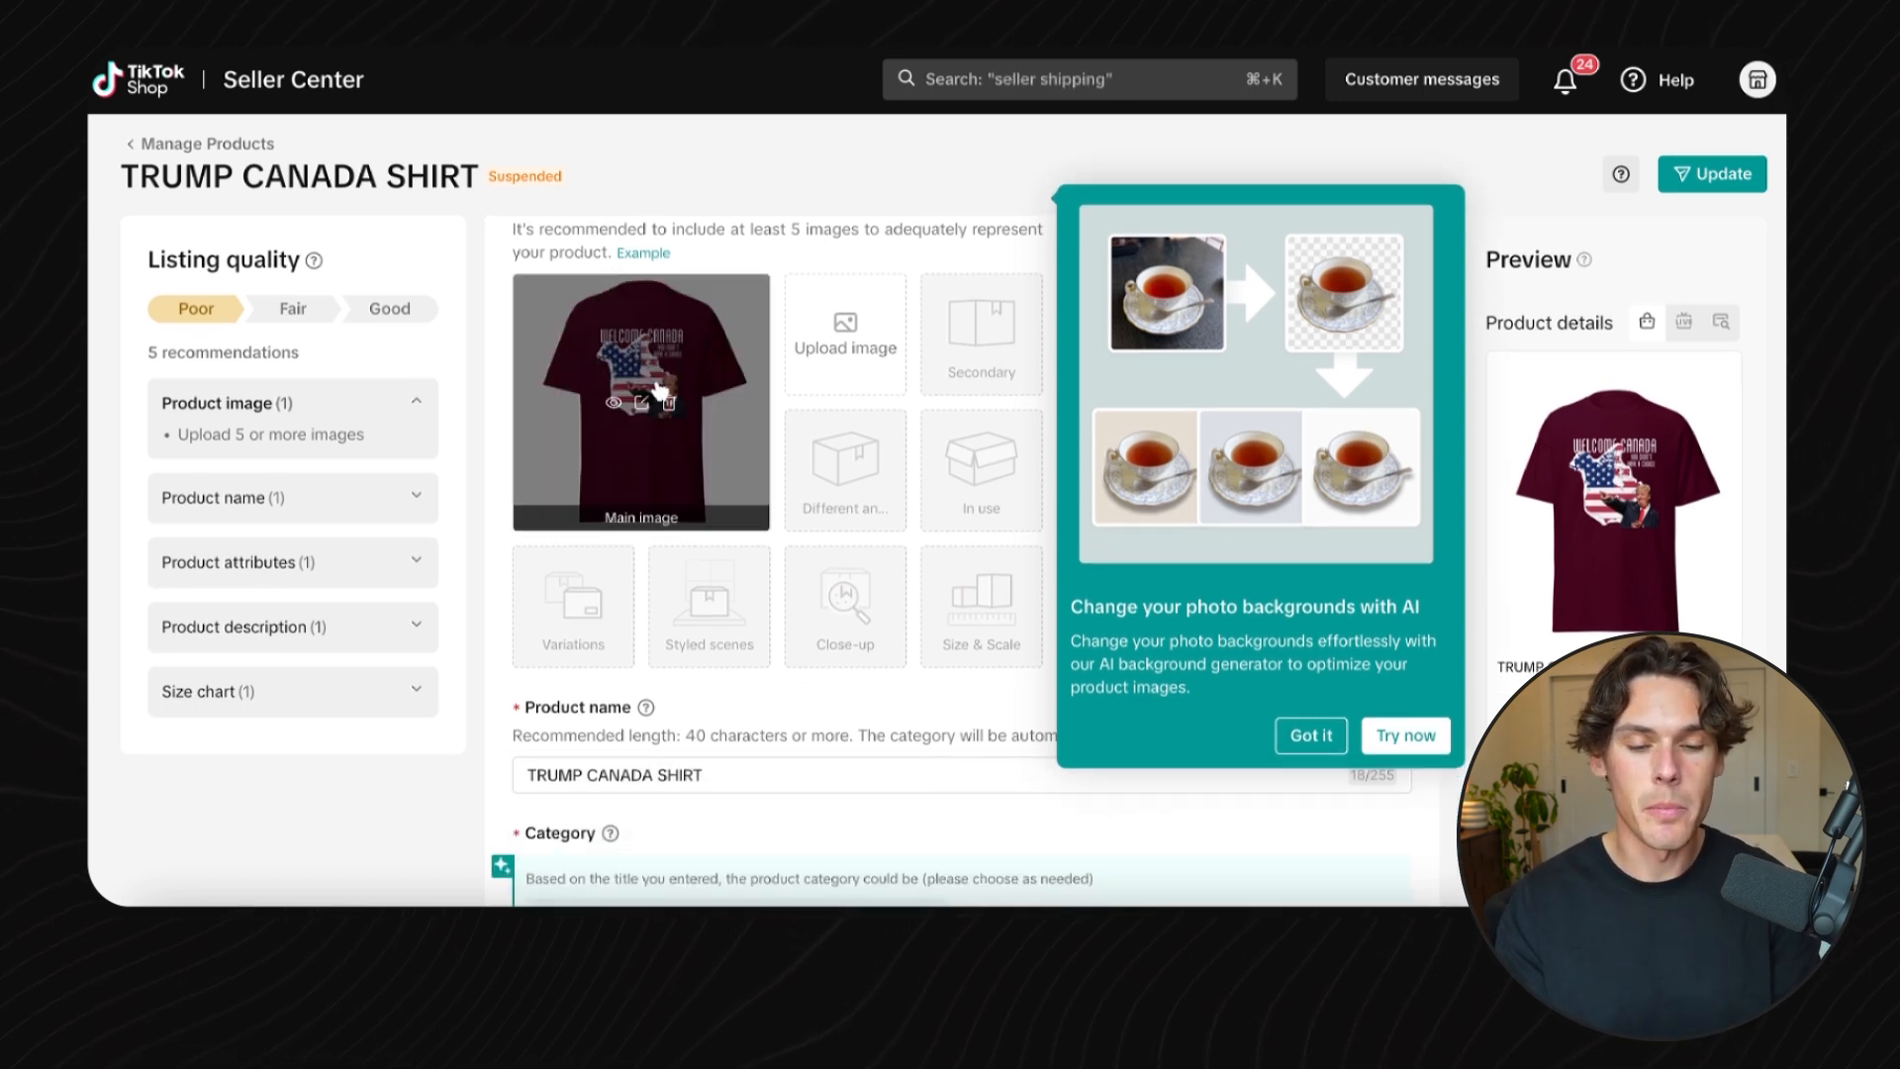
{"action": "mouse_move", "coordinate": [884, 384]}
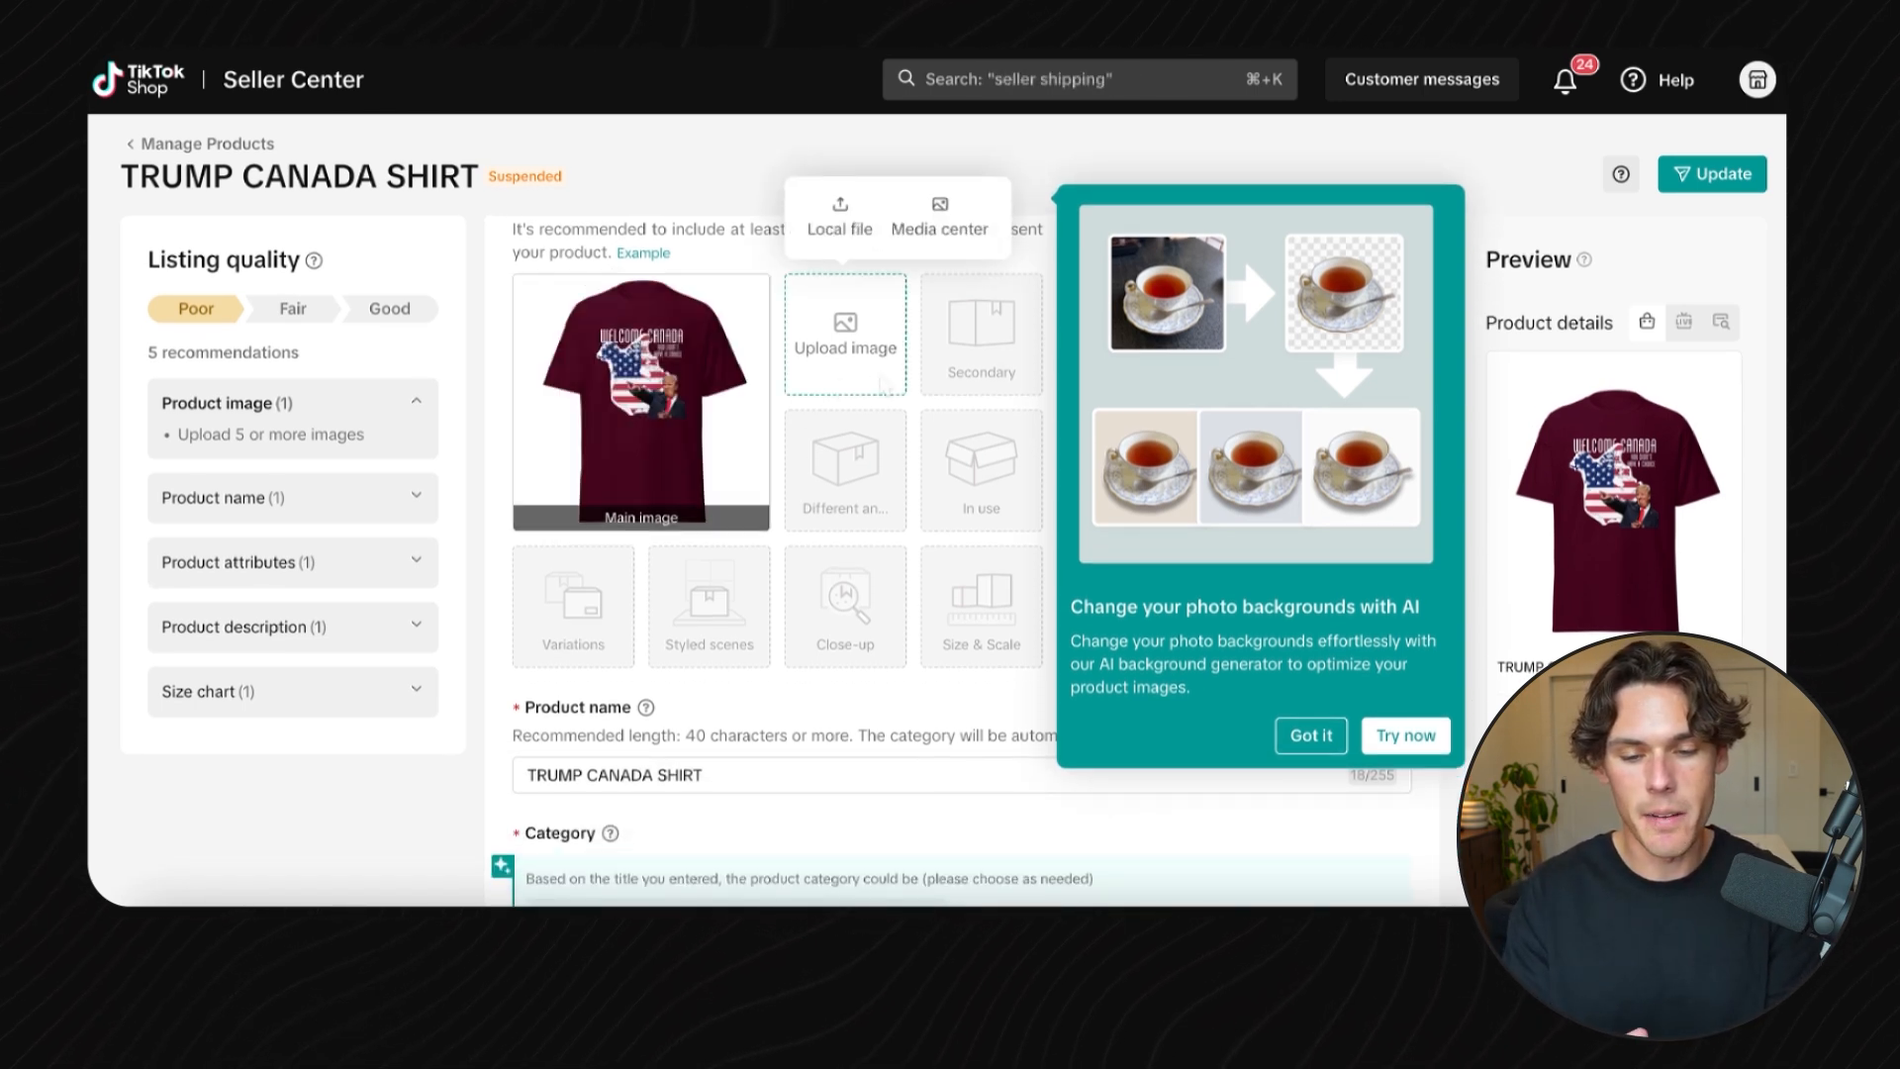
{"action": "scroll", "coordinate": [884, 384], "scroll_direction": "down", "scroll_amount": 3}
{"action": "scroll", "coordinate": [884, 389], "scroll_direction": "down", "scroll_amount": 8}
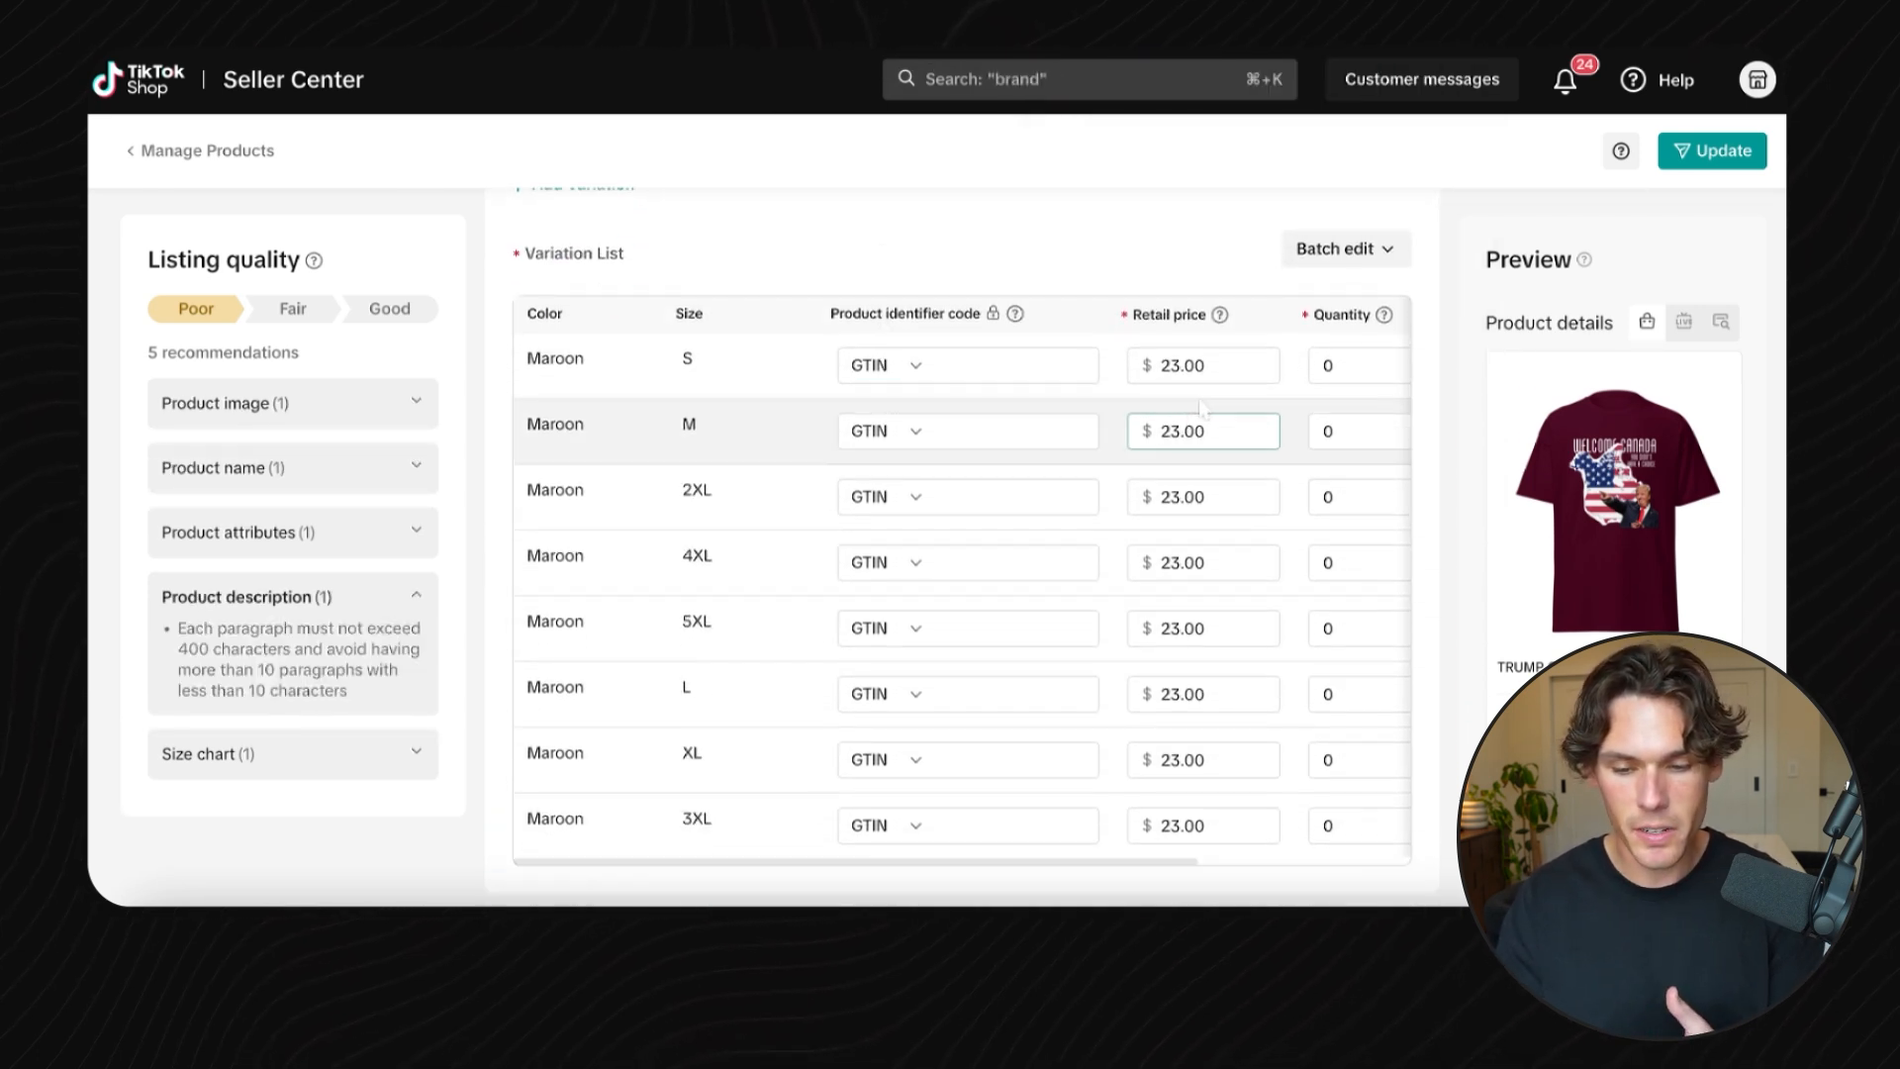
{"action": "left_click", "coordinate": [1344, 249]}
{"action": "left_click", "coordinate": [1021, 300]}
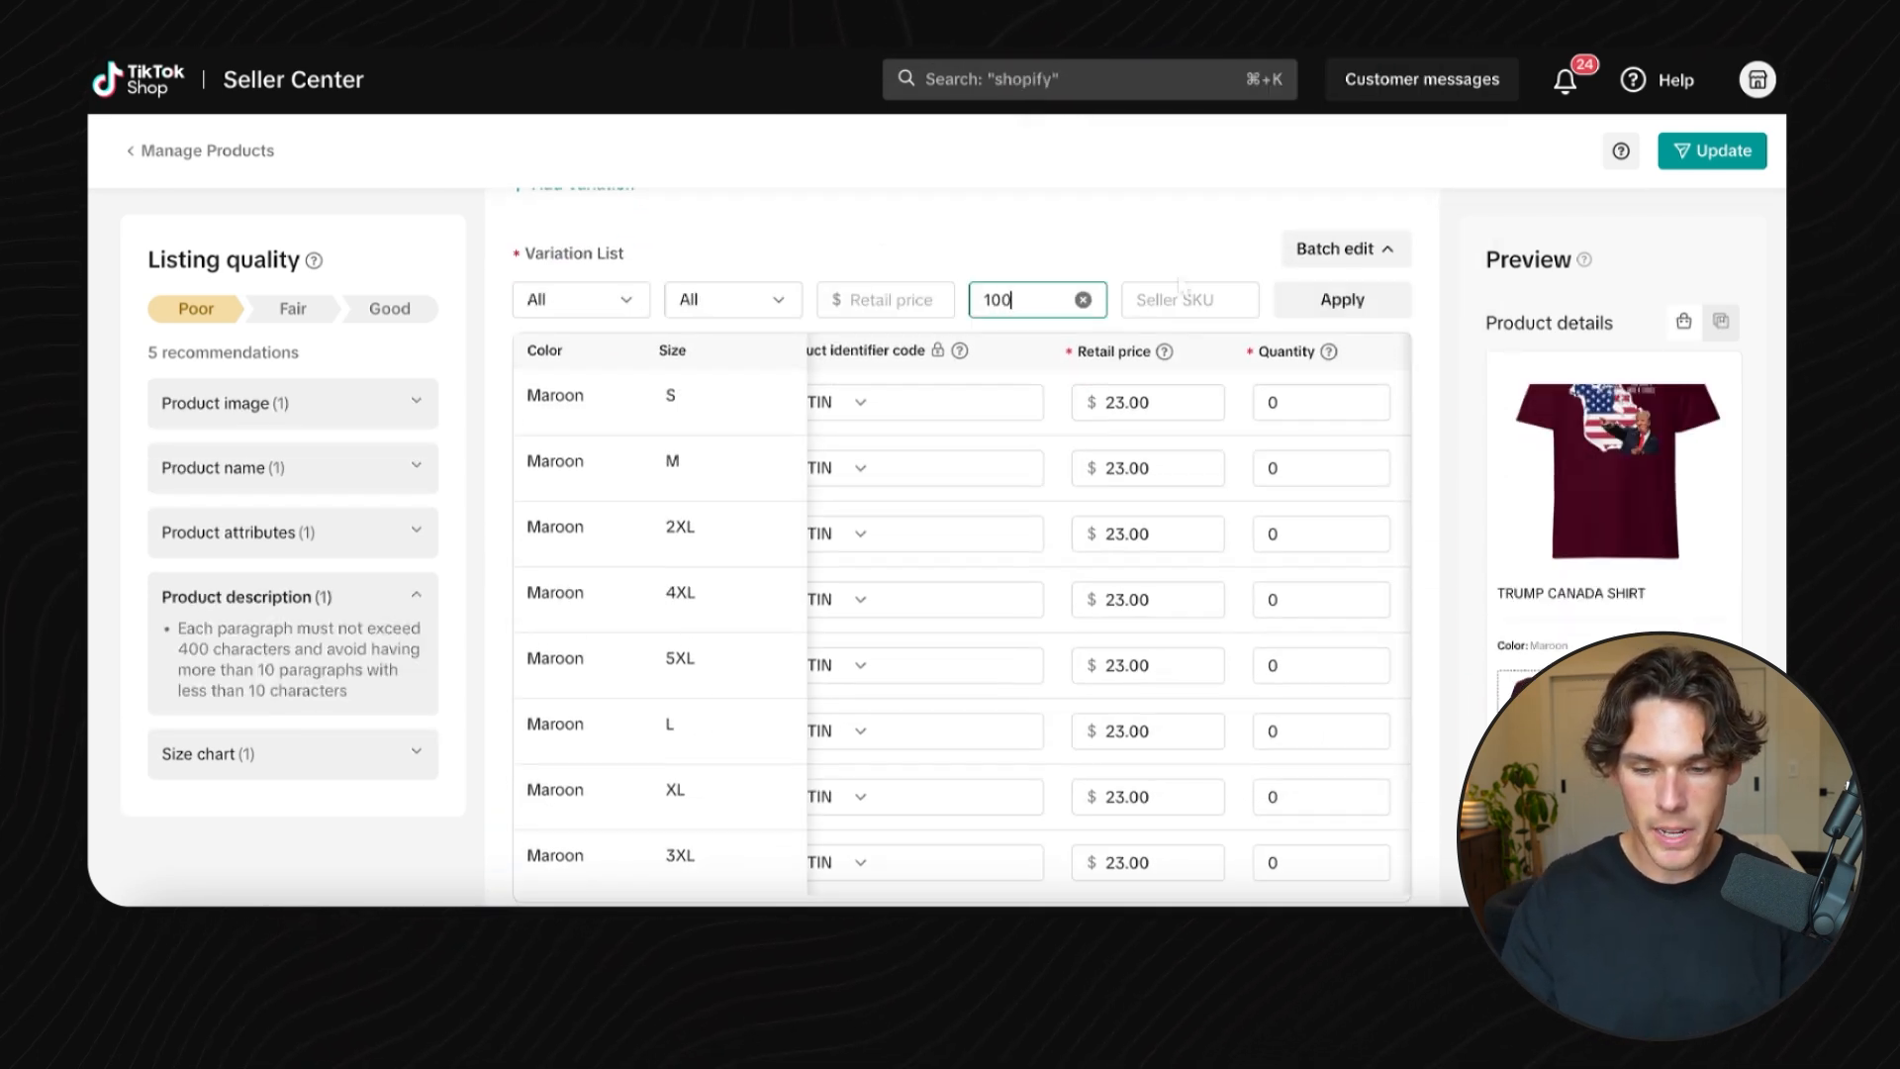
{"action": "scroll", "coordinate": [1366, 480], "scroll_direction": "down", "scroll_amount": 5}
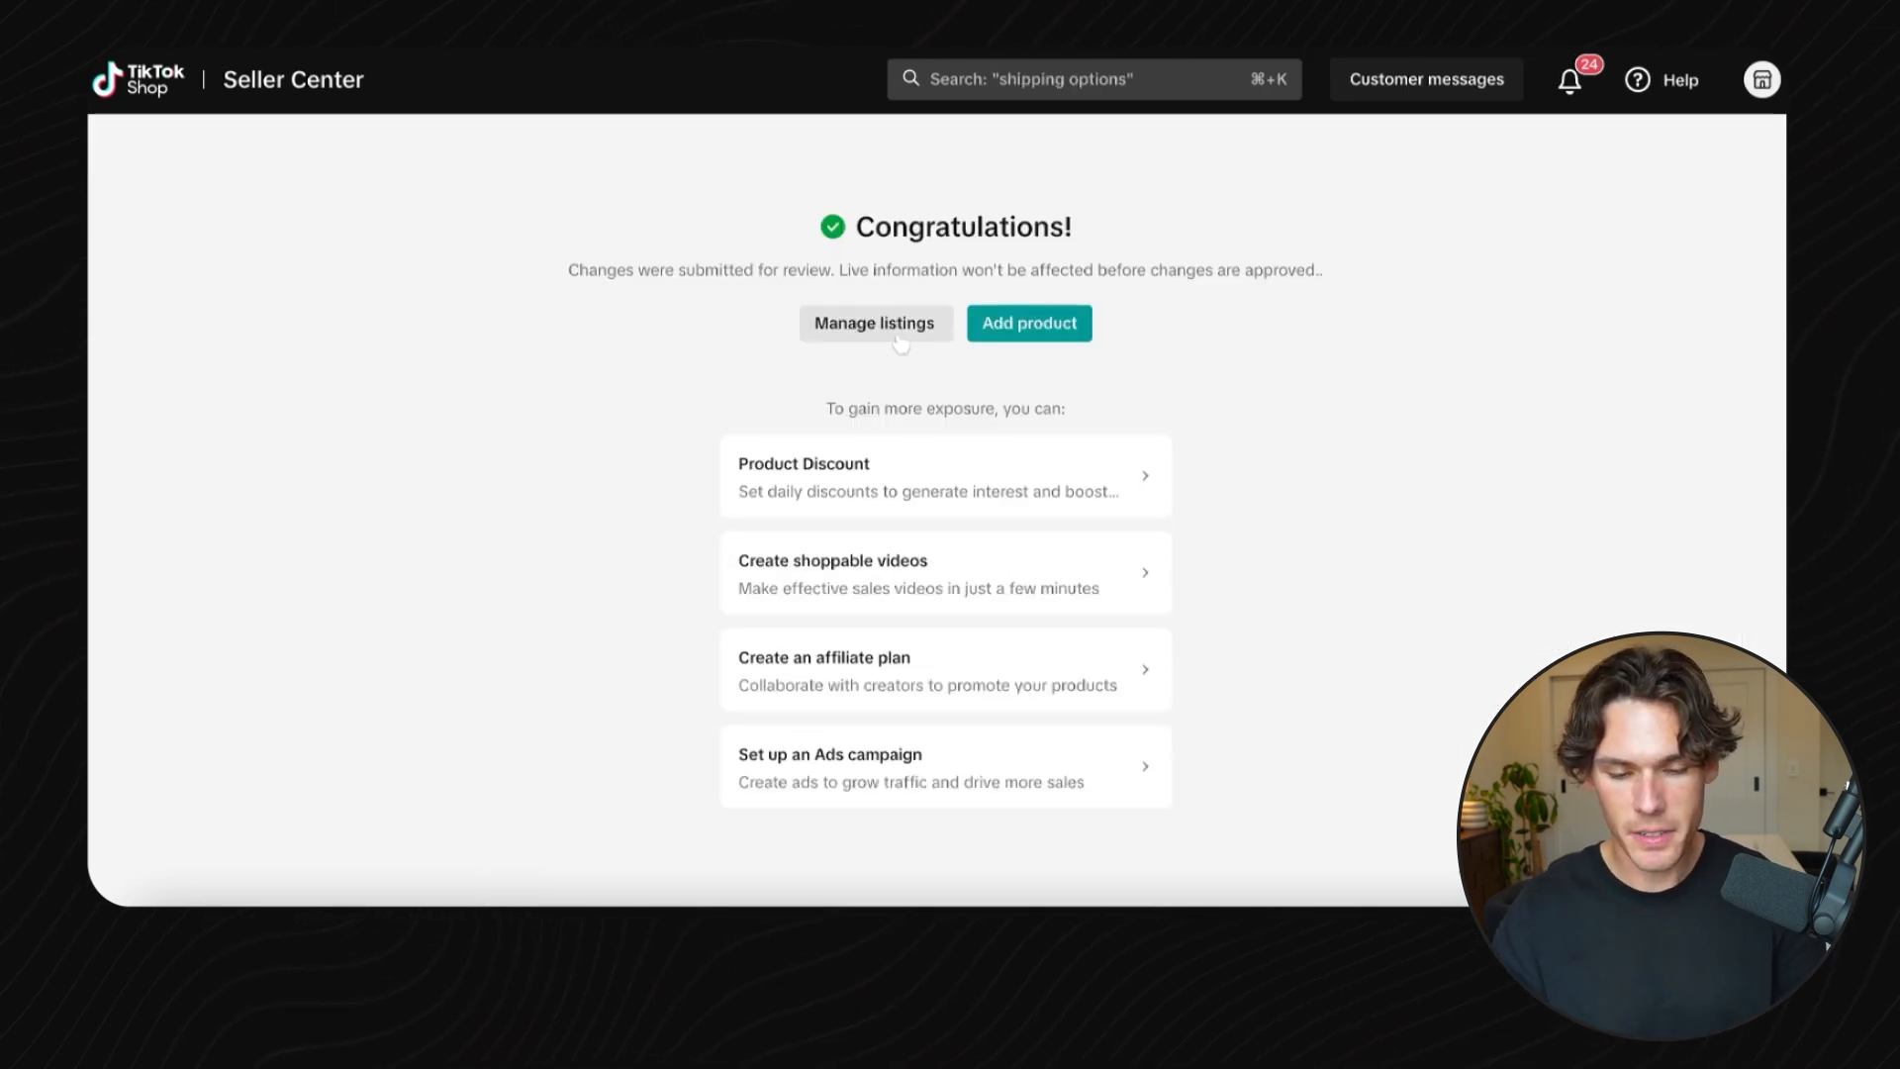
{"action": "left_click", "coordinate": [891, 325]}
{"action": "scroll", "coordinate": [1061, 611], "scroll_direction": "down", "scroll_amount": 2}
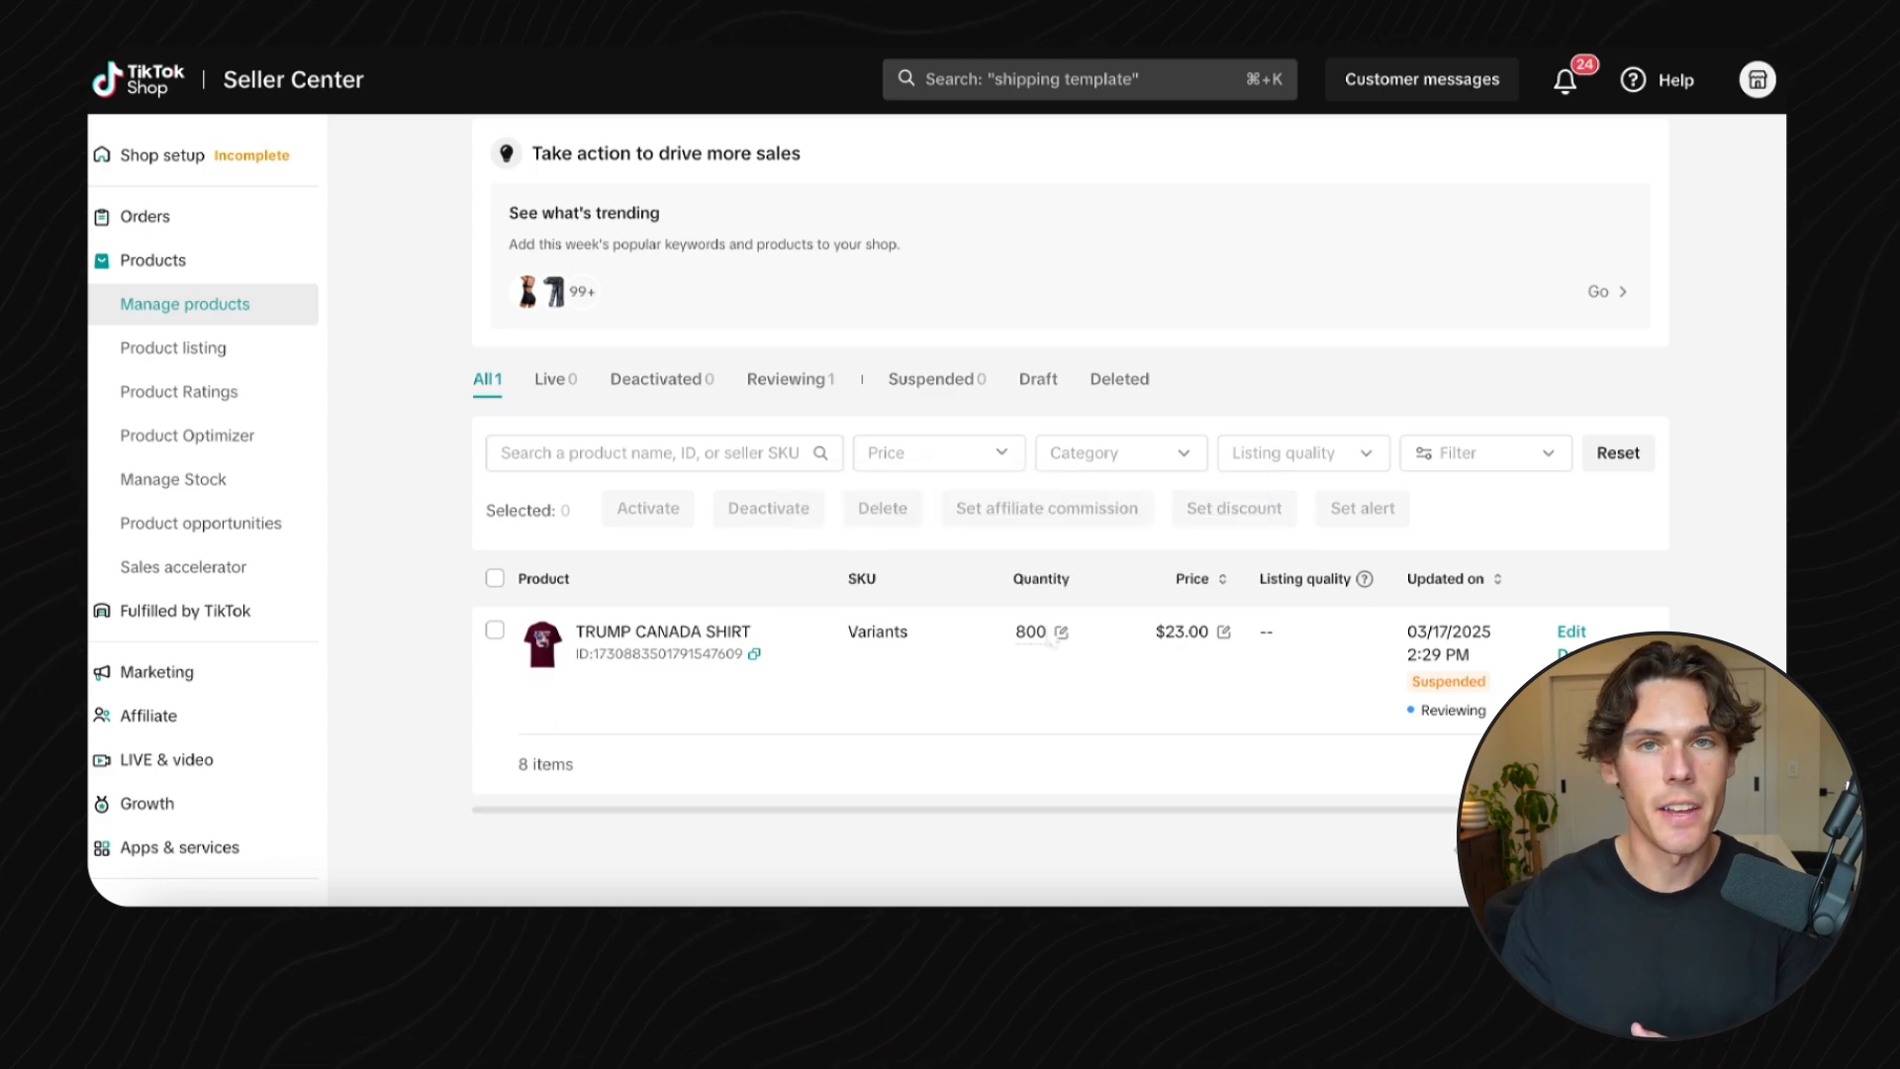